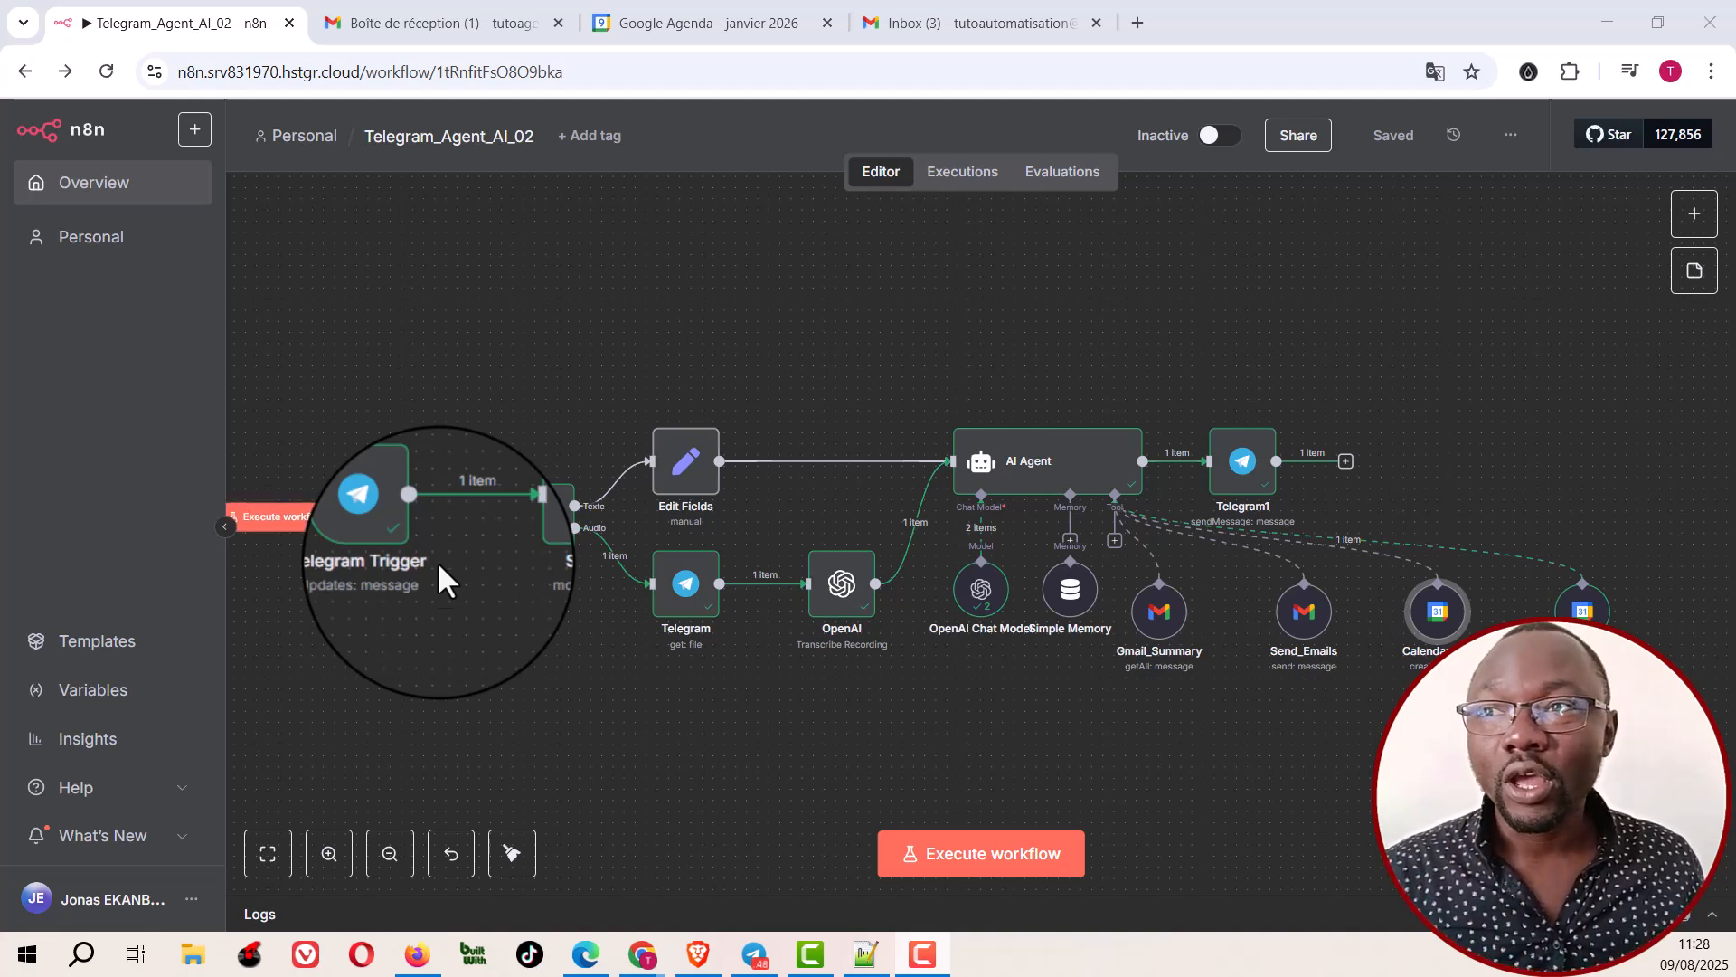
Step: Open the Telegram Trigger node and review the BotFather conversation about naming the bot and obtaining its access token
mouse_move(366, 515)
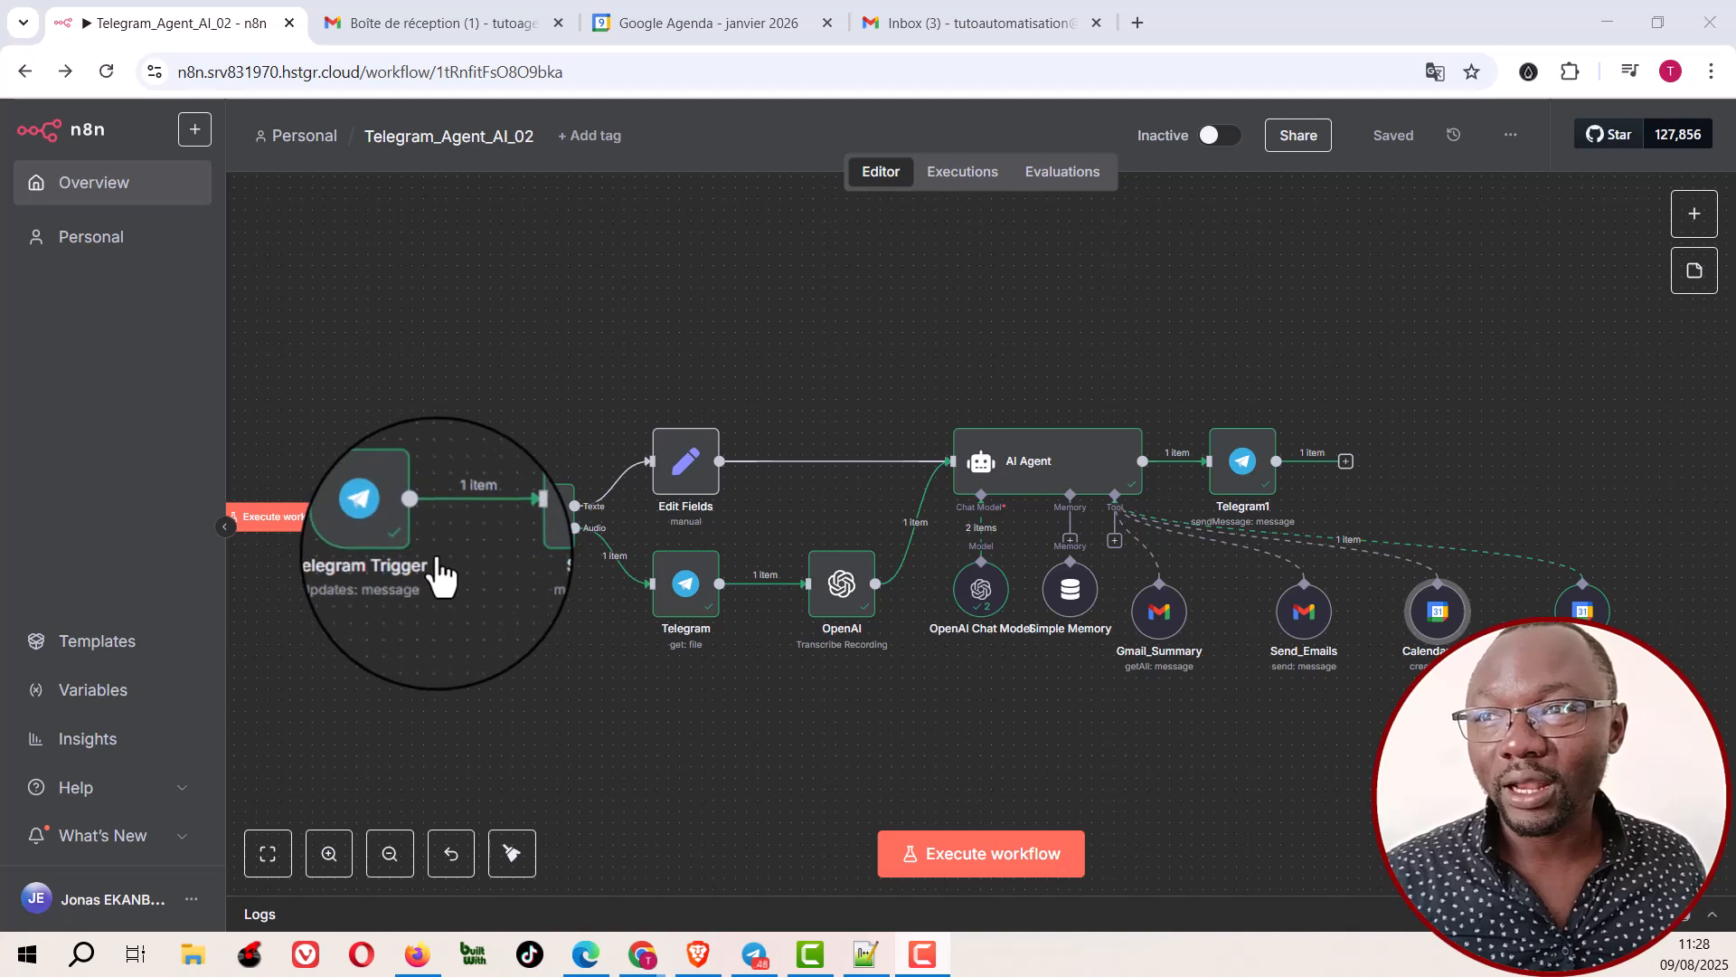
right_click(387, 530)
left_click(394, 554)
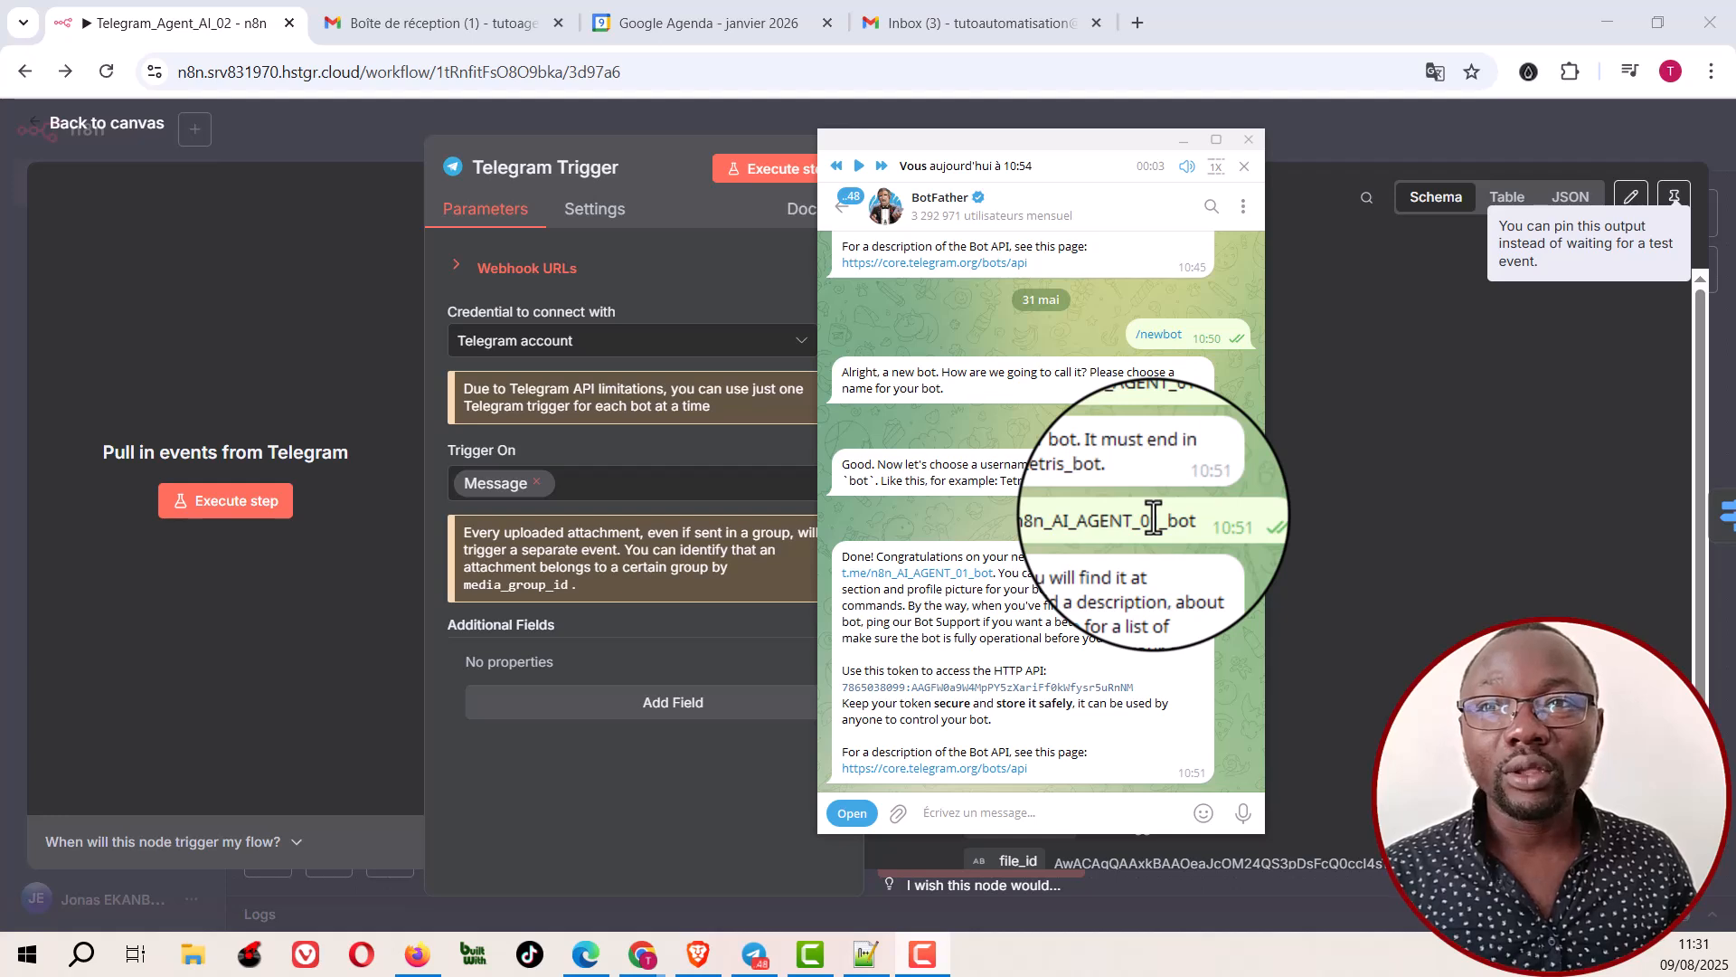
double_click(892, 473)
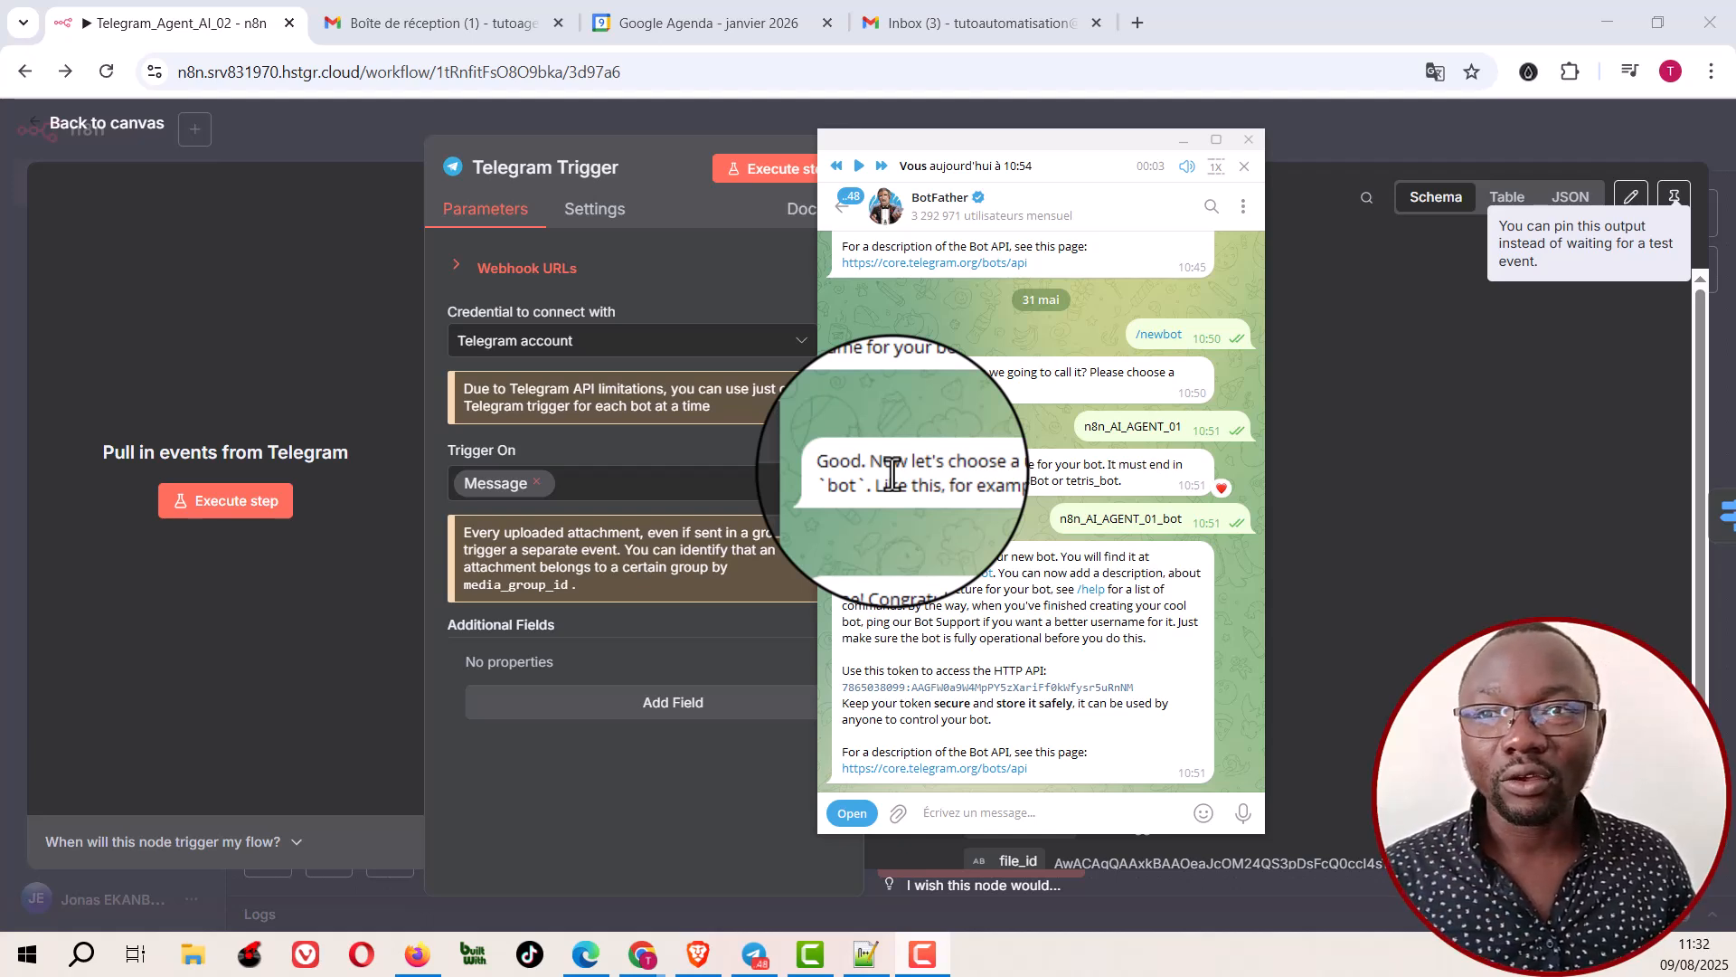
double_click(1000, 620)
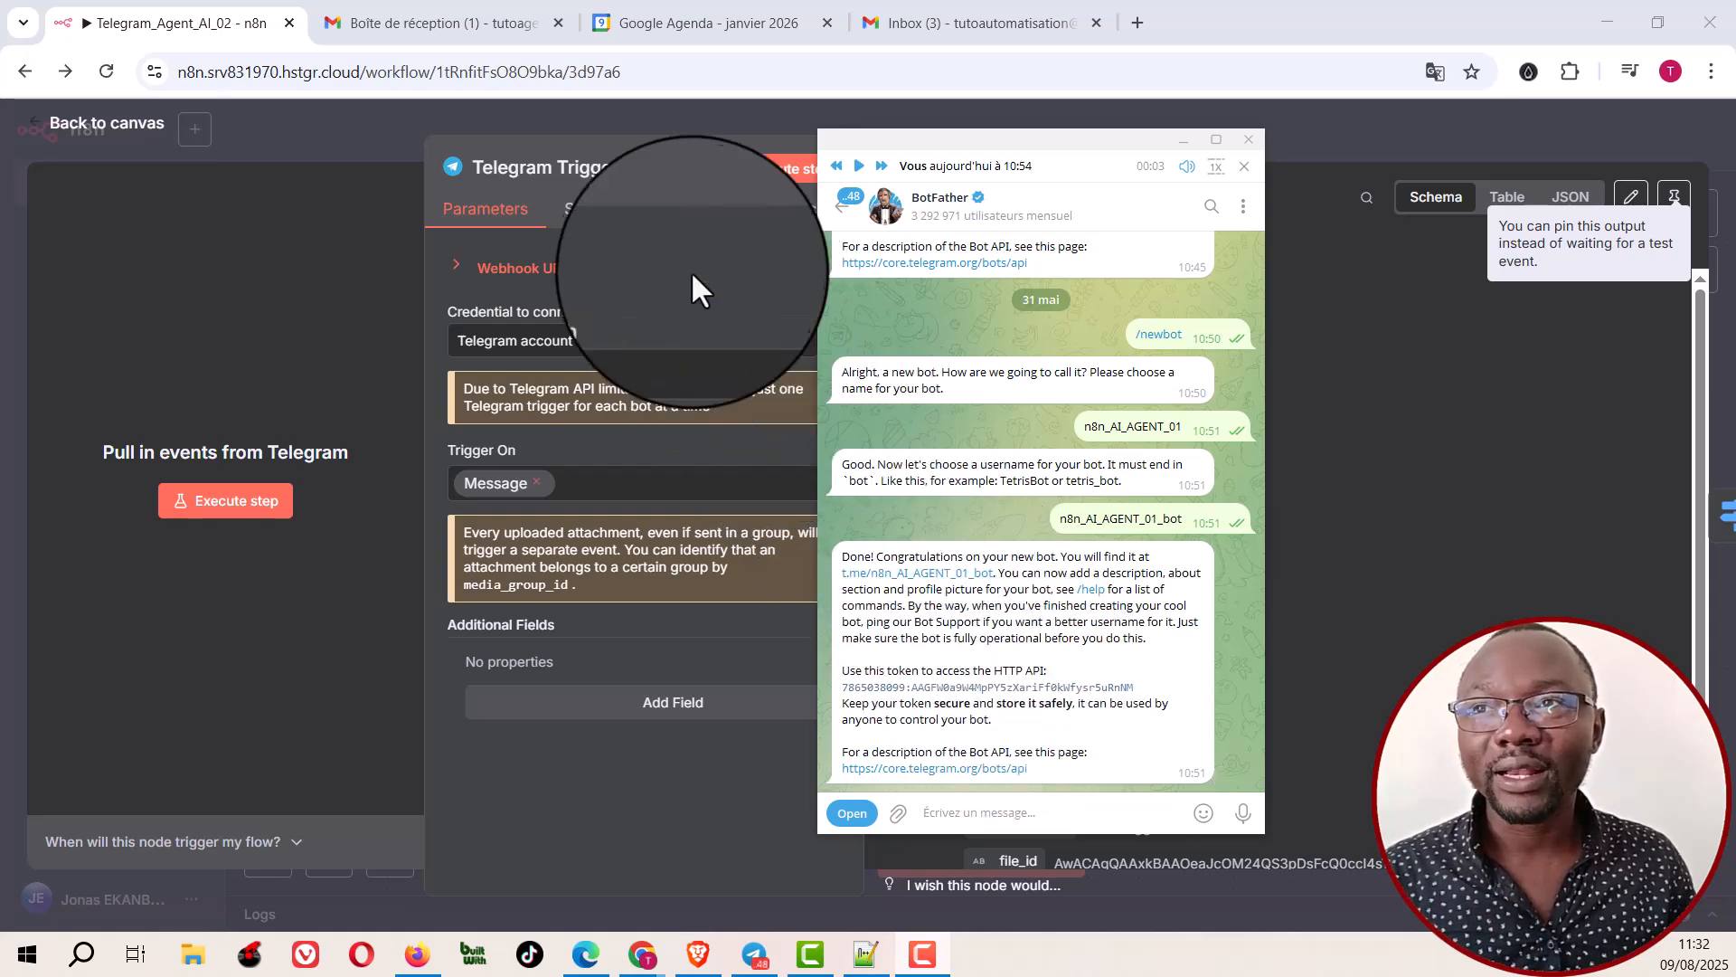
Step: Open a new Telegram API credential form from the Telegram Trigger node to view its Access Token field
left_click(692, 270)
left_click(734, 265)
left_click(701, 341)
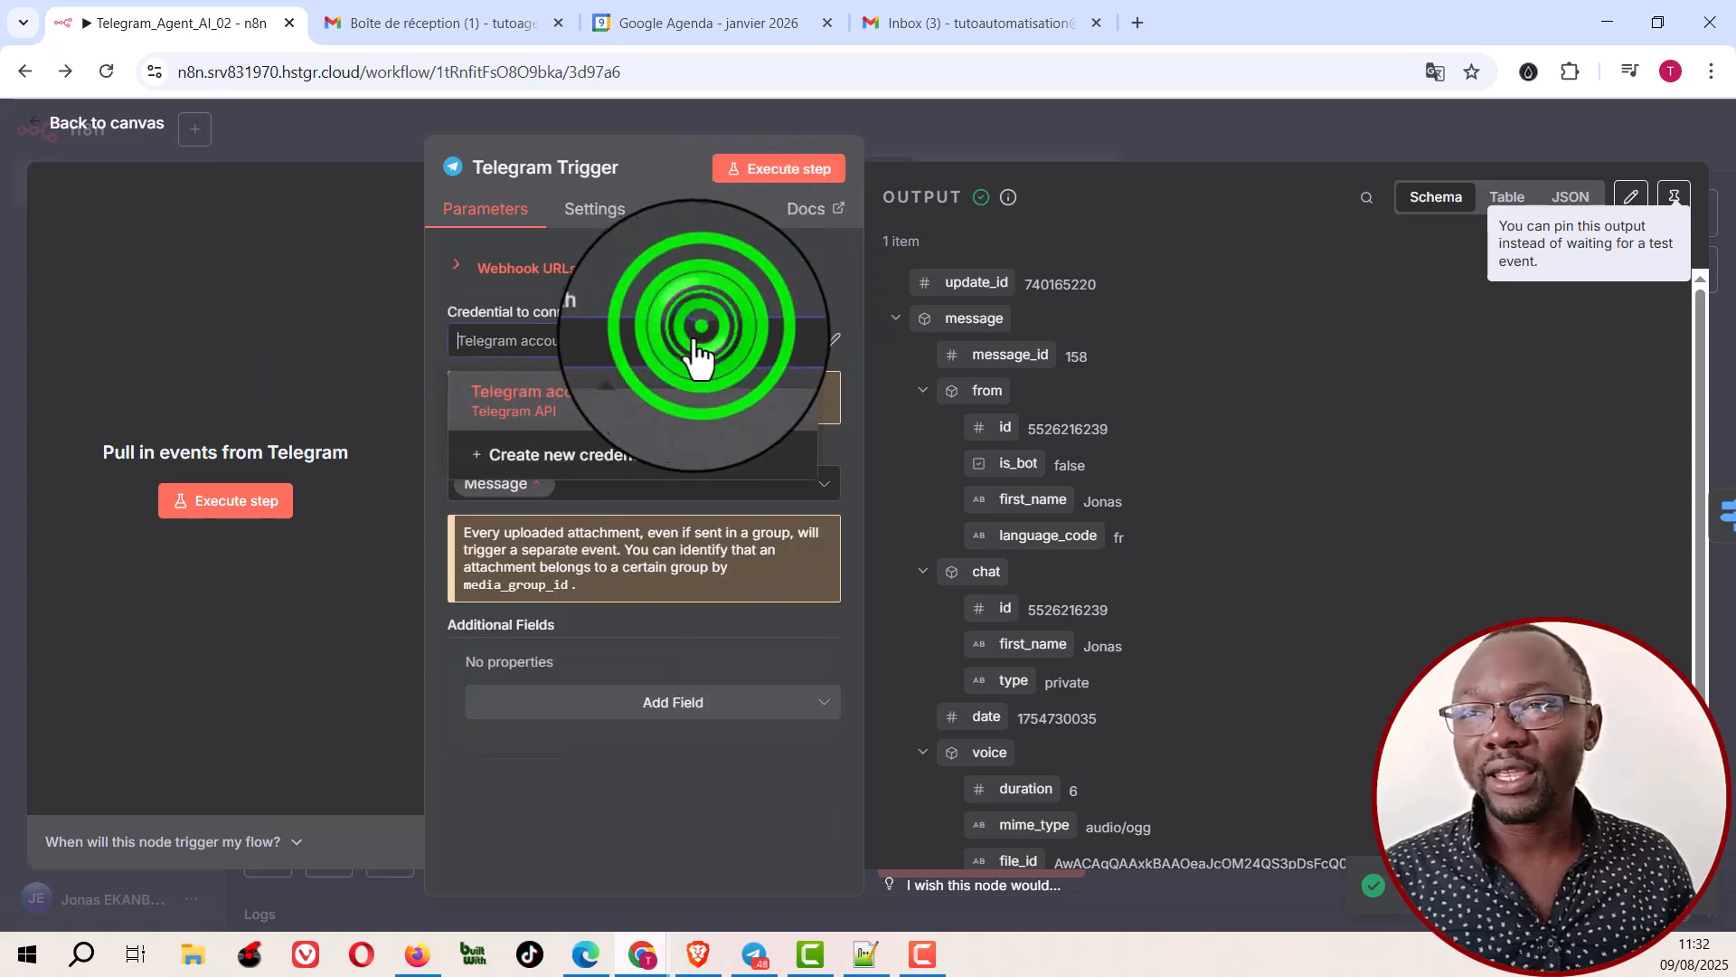
left_click(599, 456)
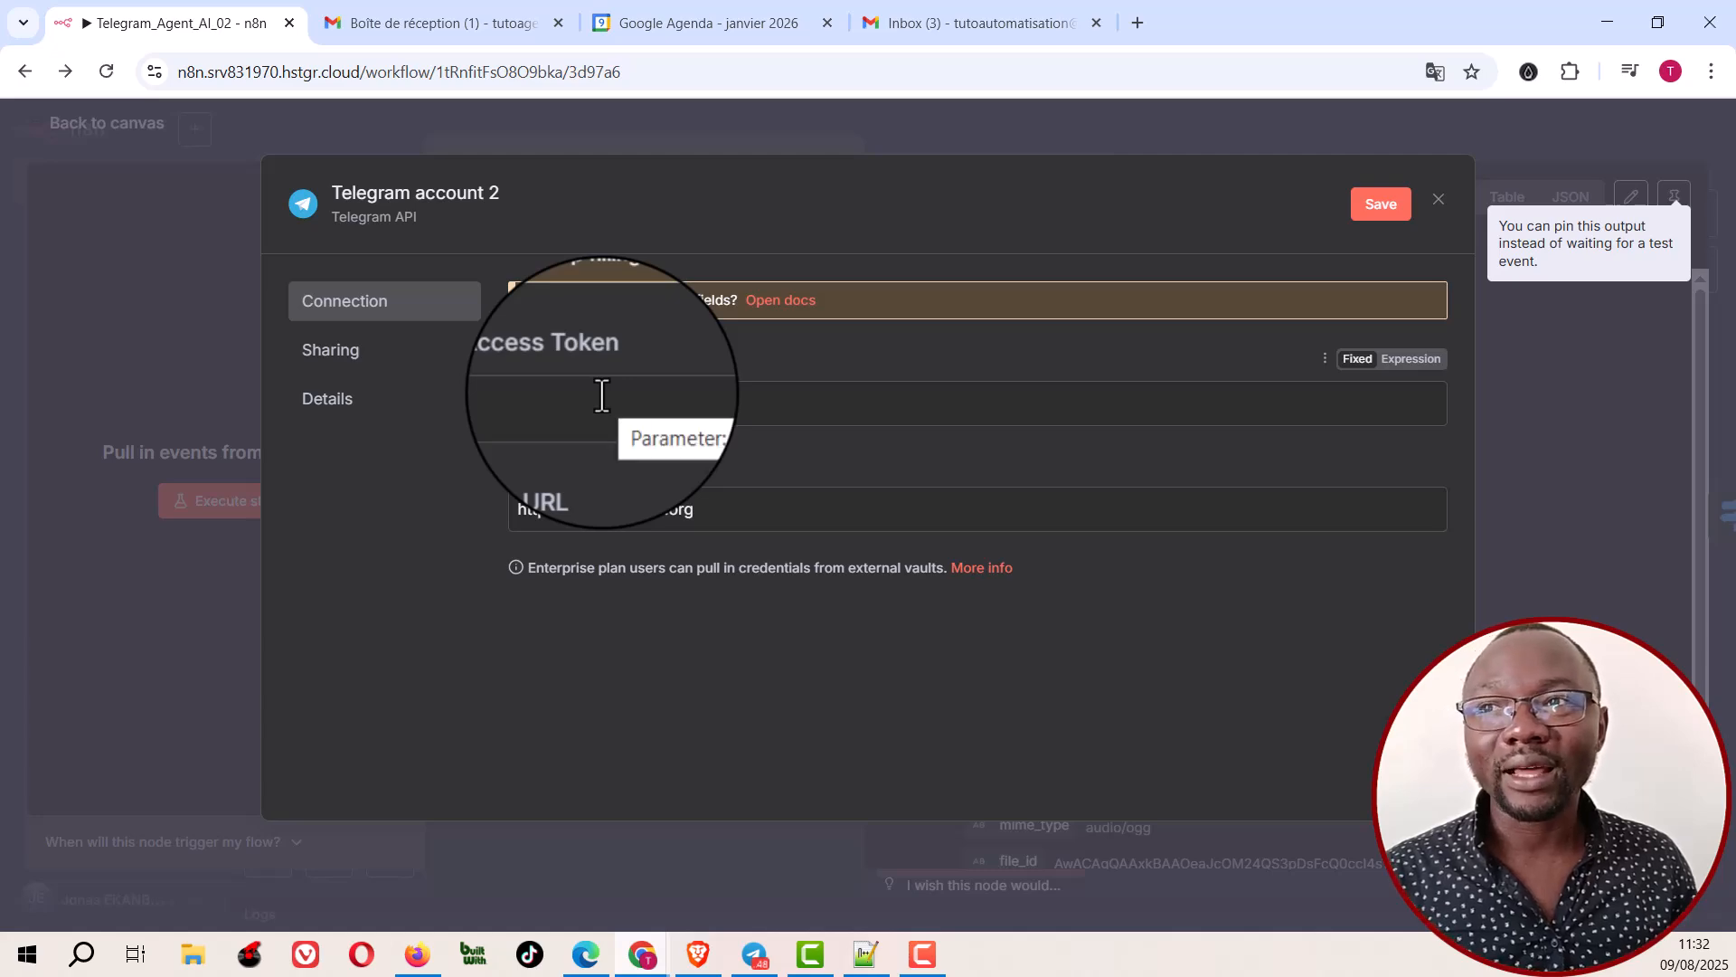
Step: Look at the n8n_AI_AGENT_01 bot chat in Telegram, and close the unsaved credential form and the Telegram Trigger node
left_click(755, 934)
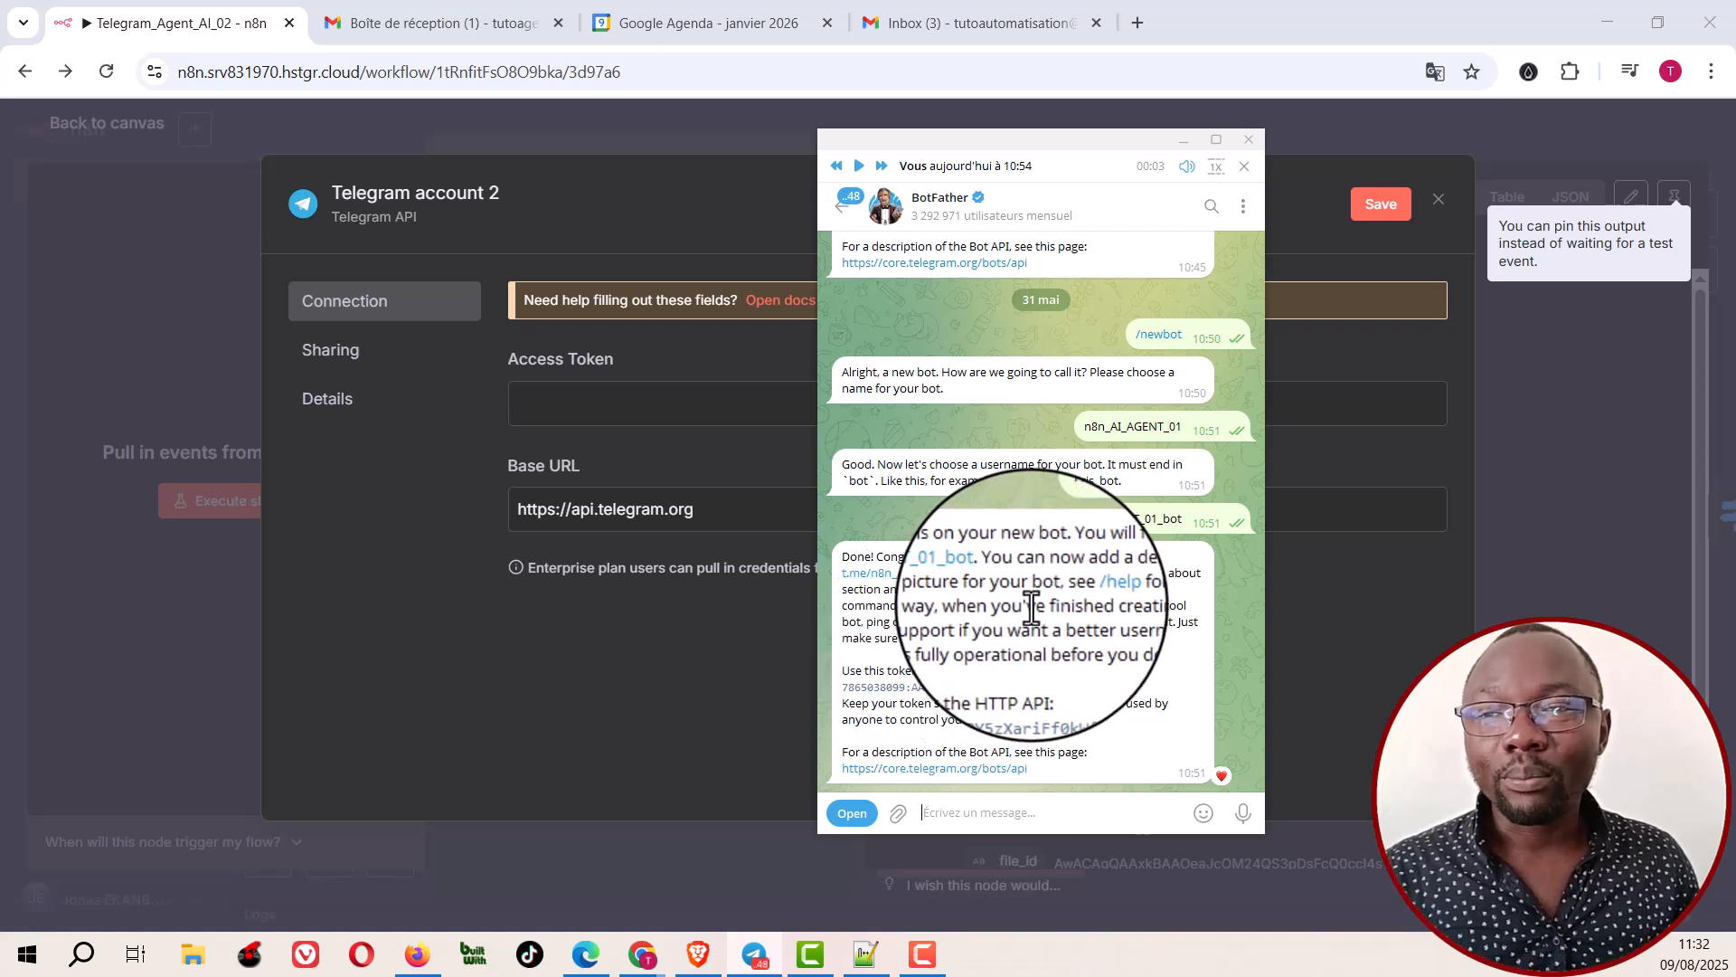
left_click(934, 588)
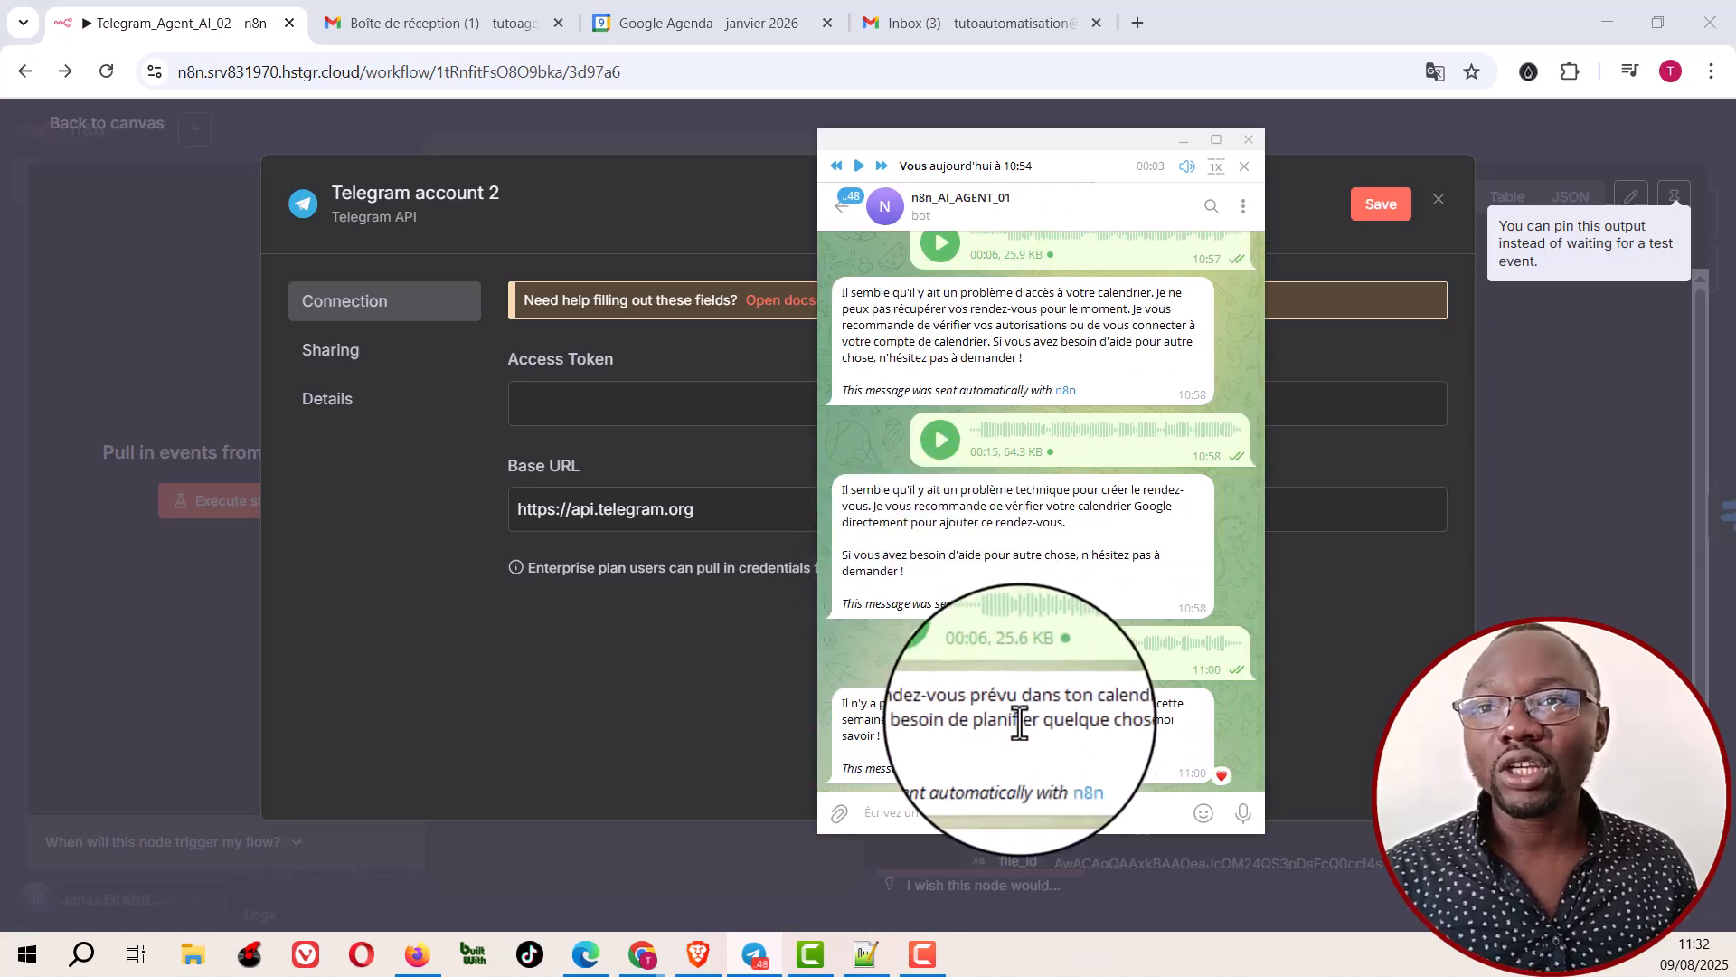
left_click_drag(1033, 138, 1735, 280)
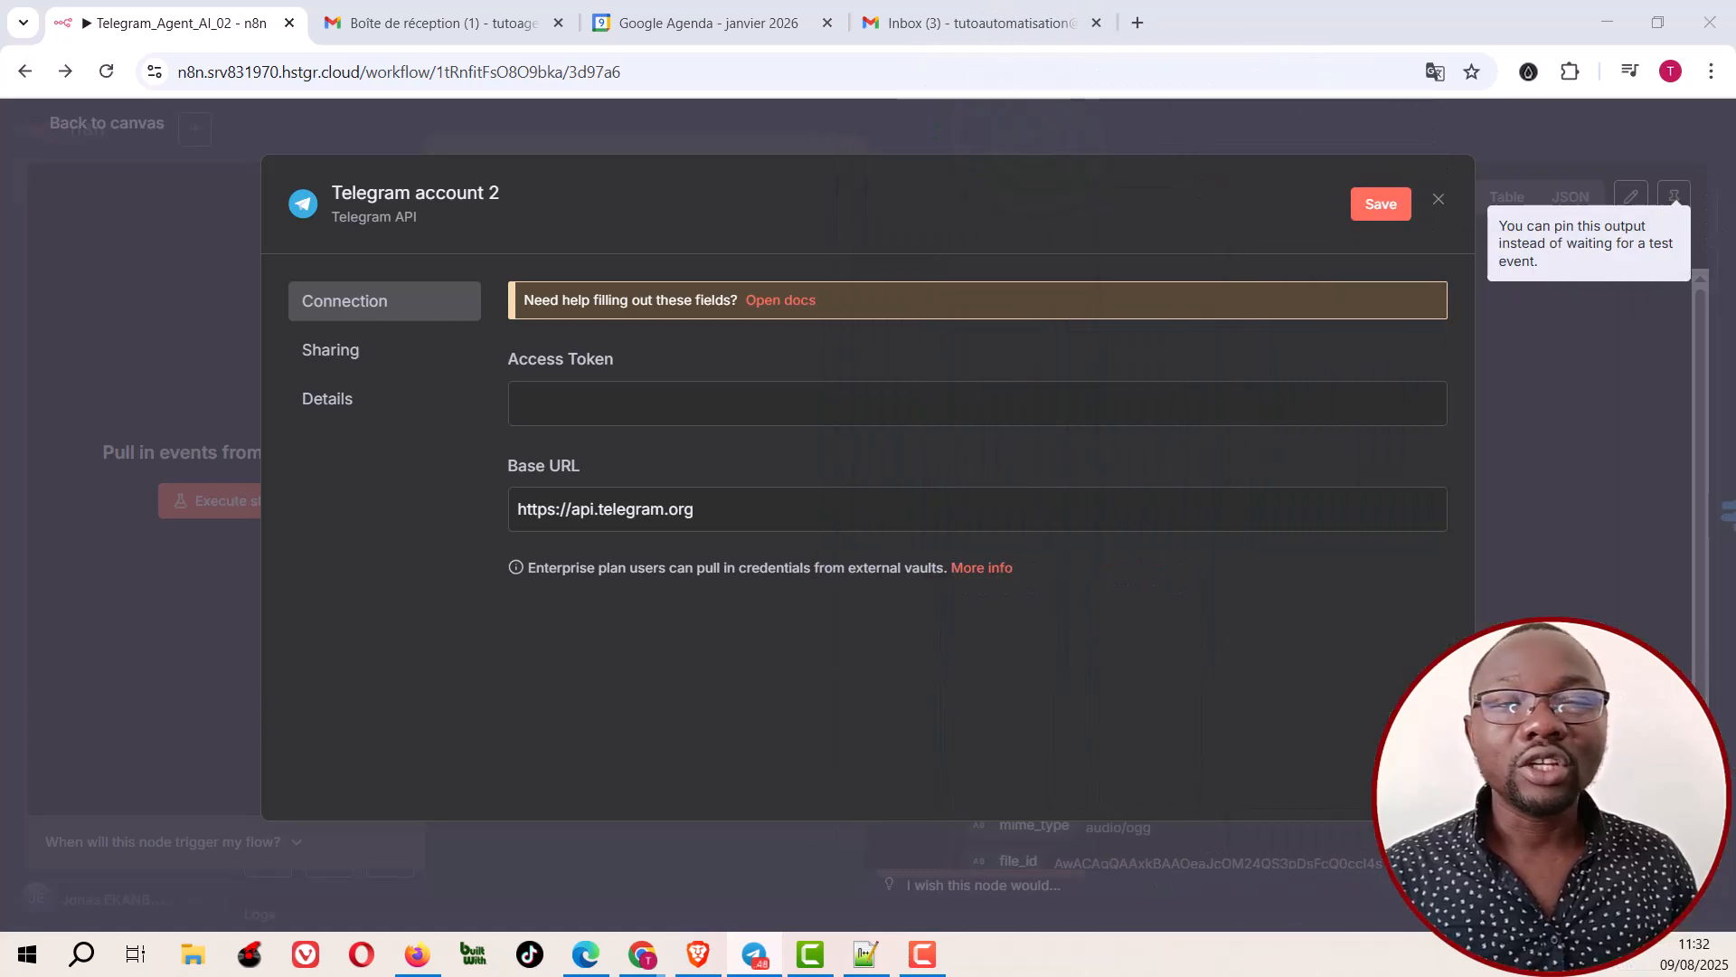
left_click(1438, 199)
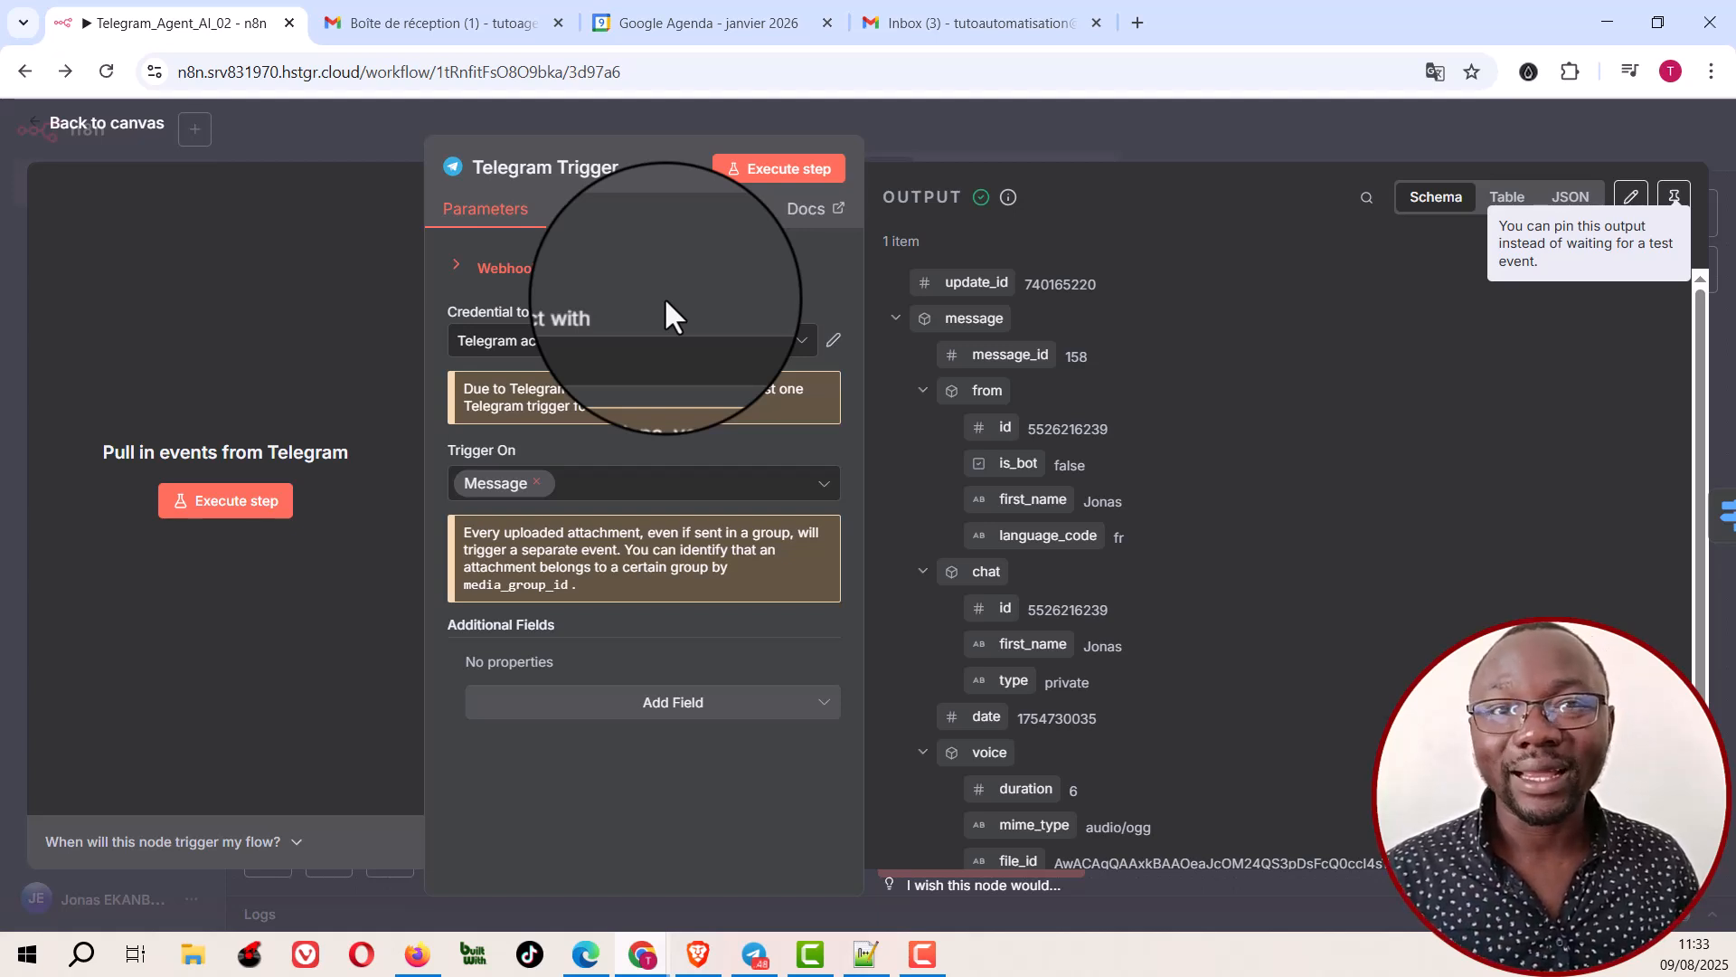
left_click(1080, 131)
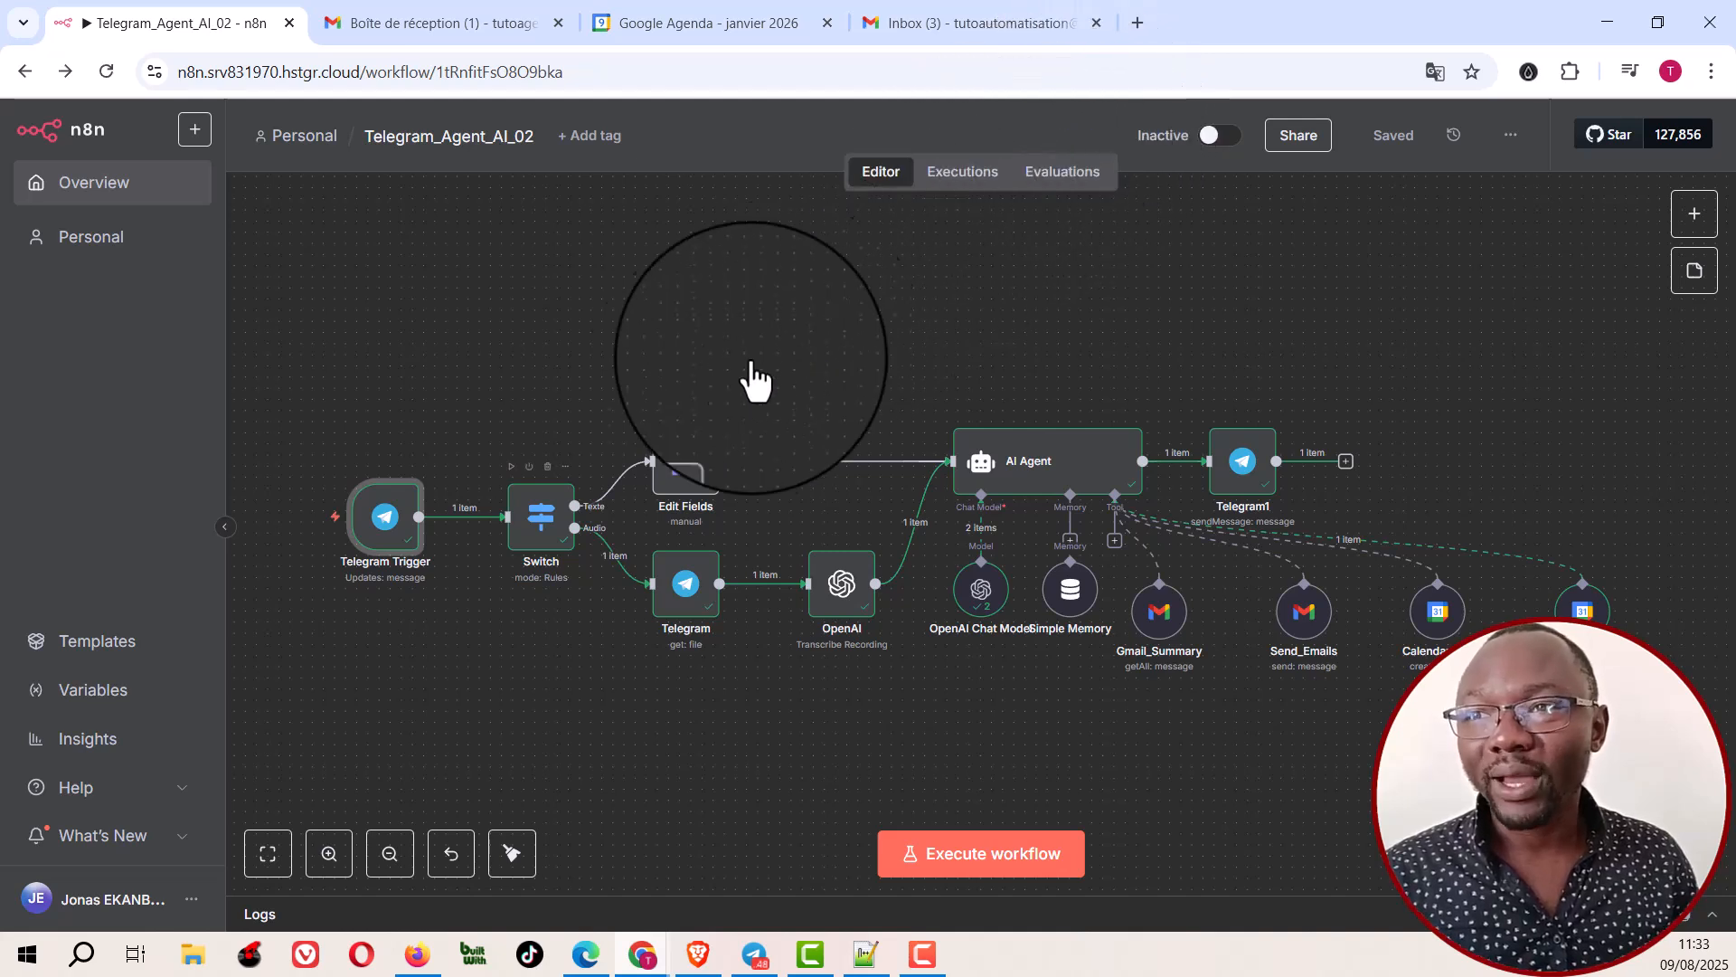
Step: Examine the Switch node's routing rules for the Texte and Audio outputs, including their conditions and output names
double_click(540, 525)
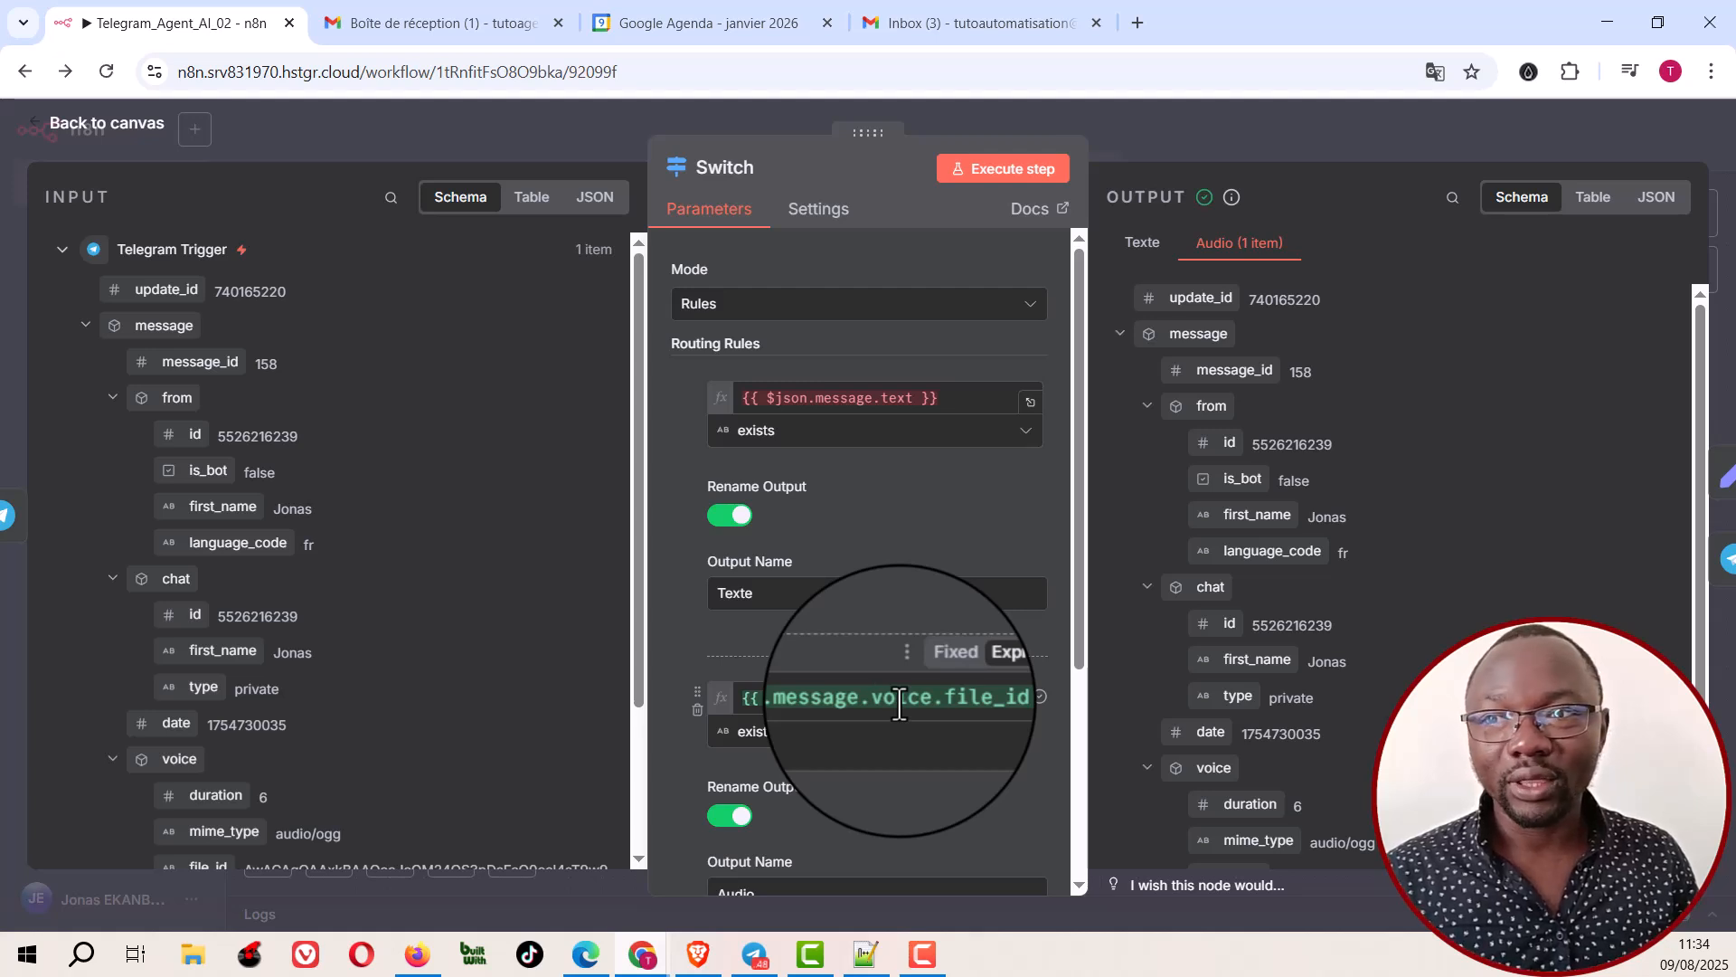
scroll(898, 698, "down", 4)
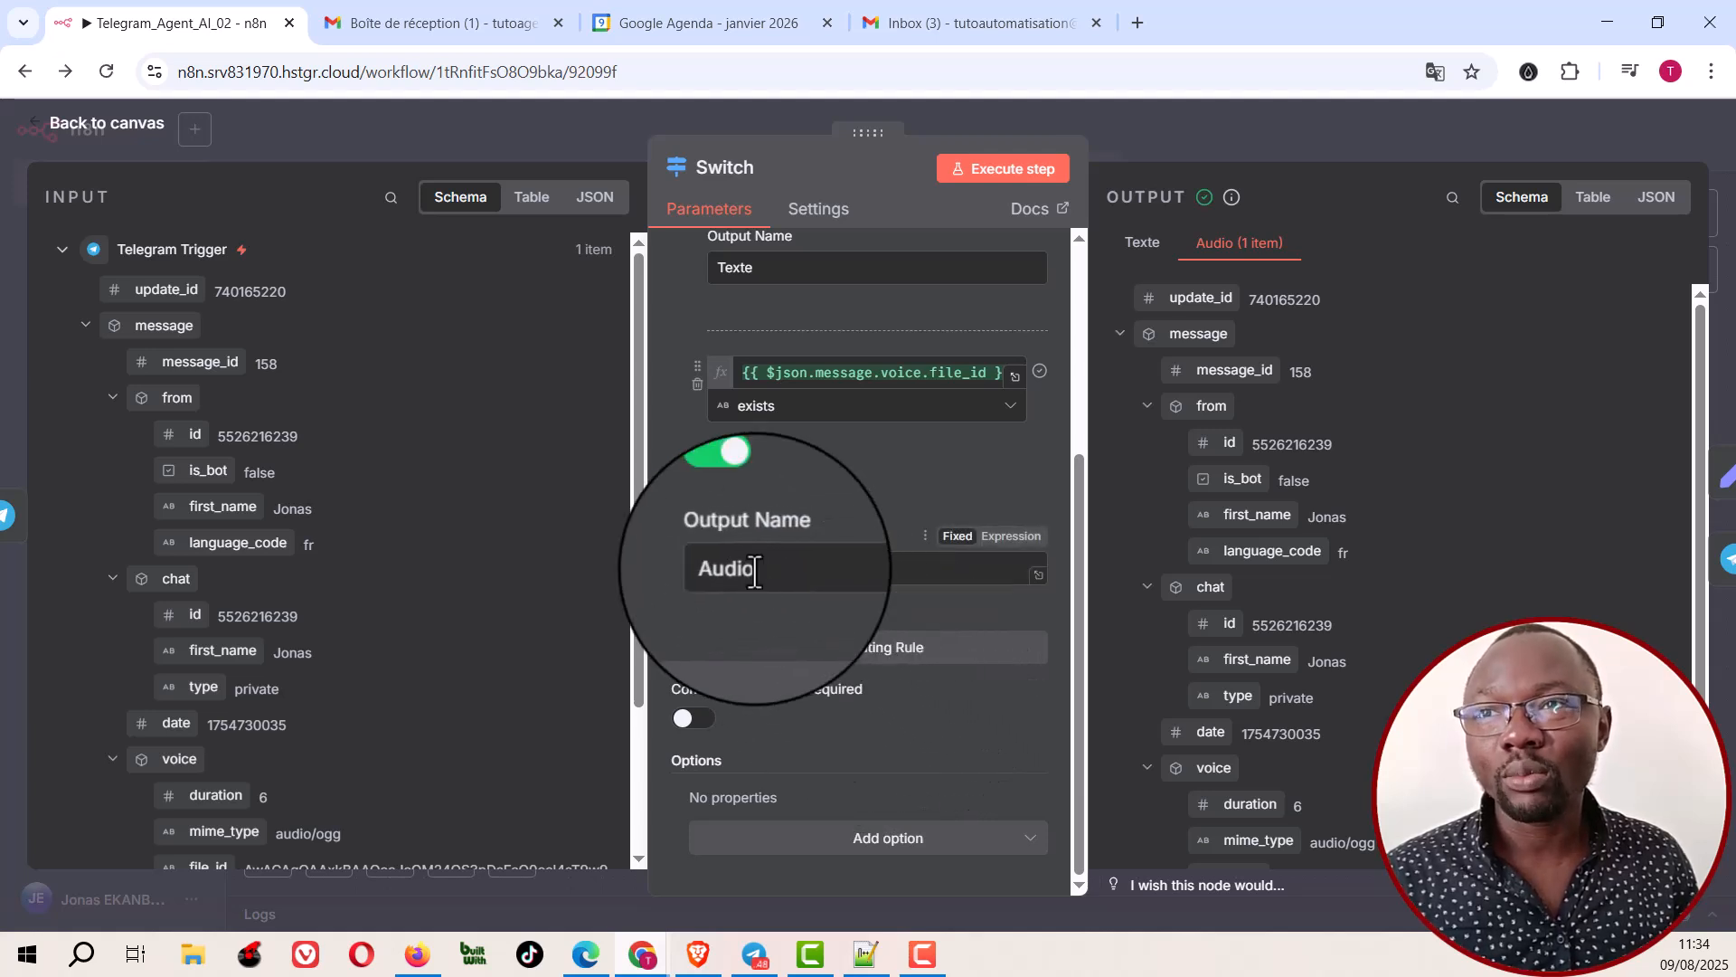
scroll(759, 561, "up", 3)
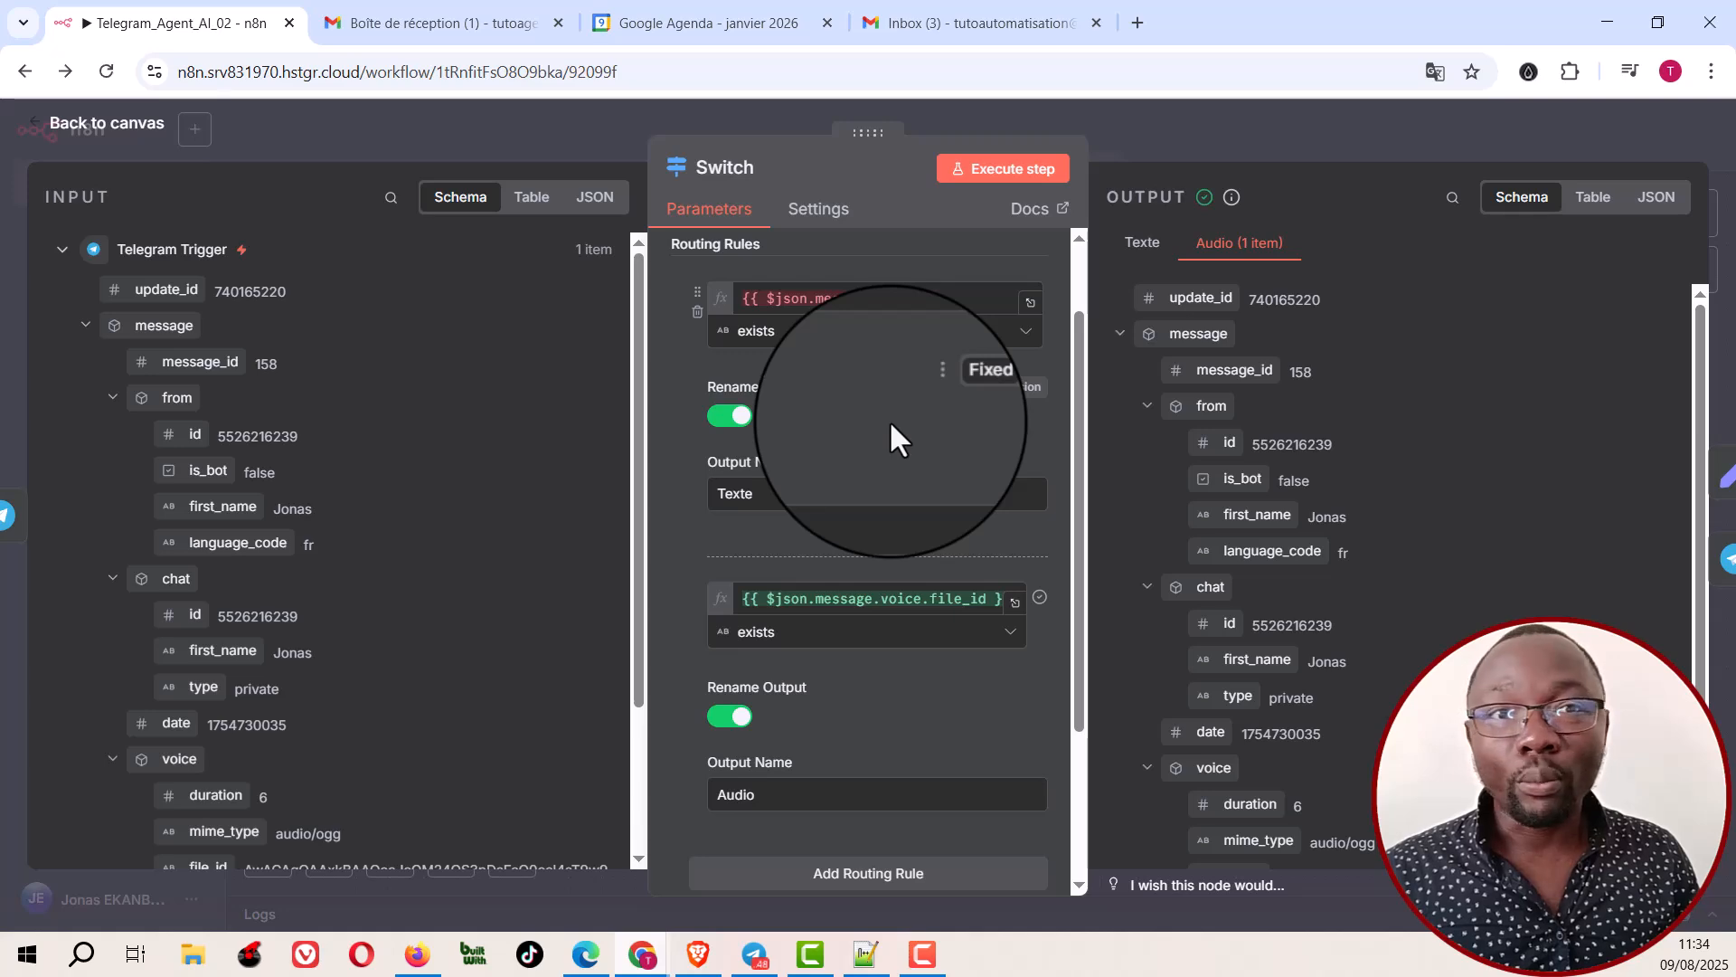
scroll(888, 425, "down", 3)
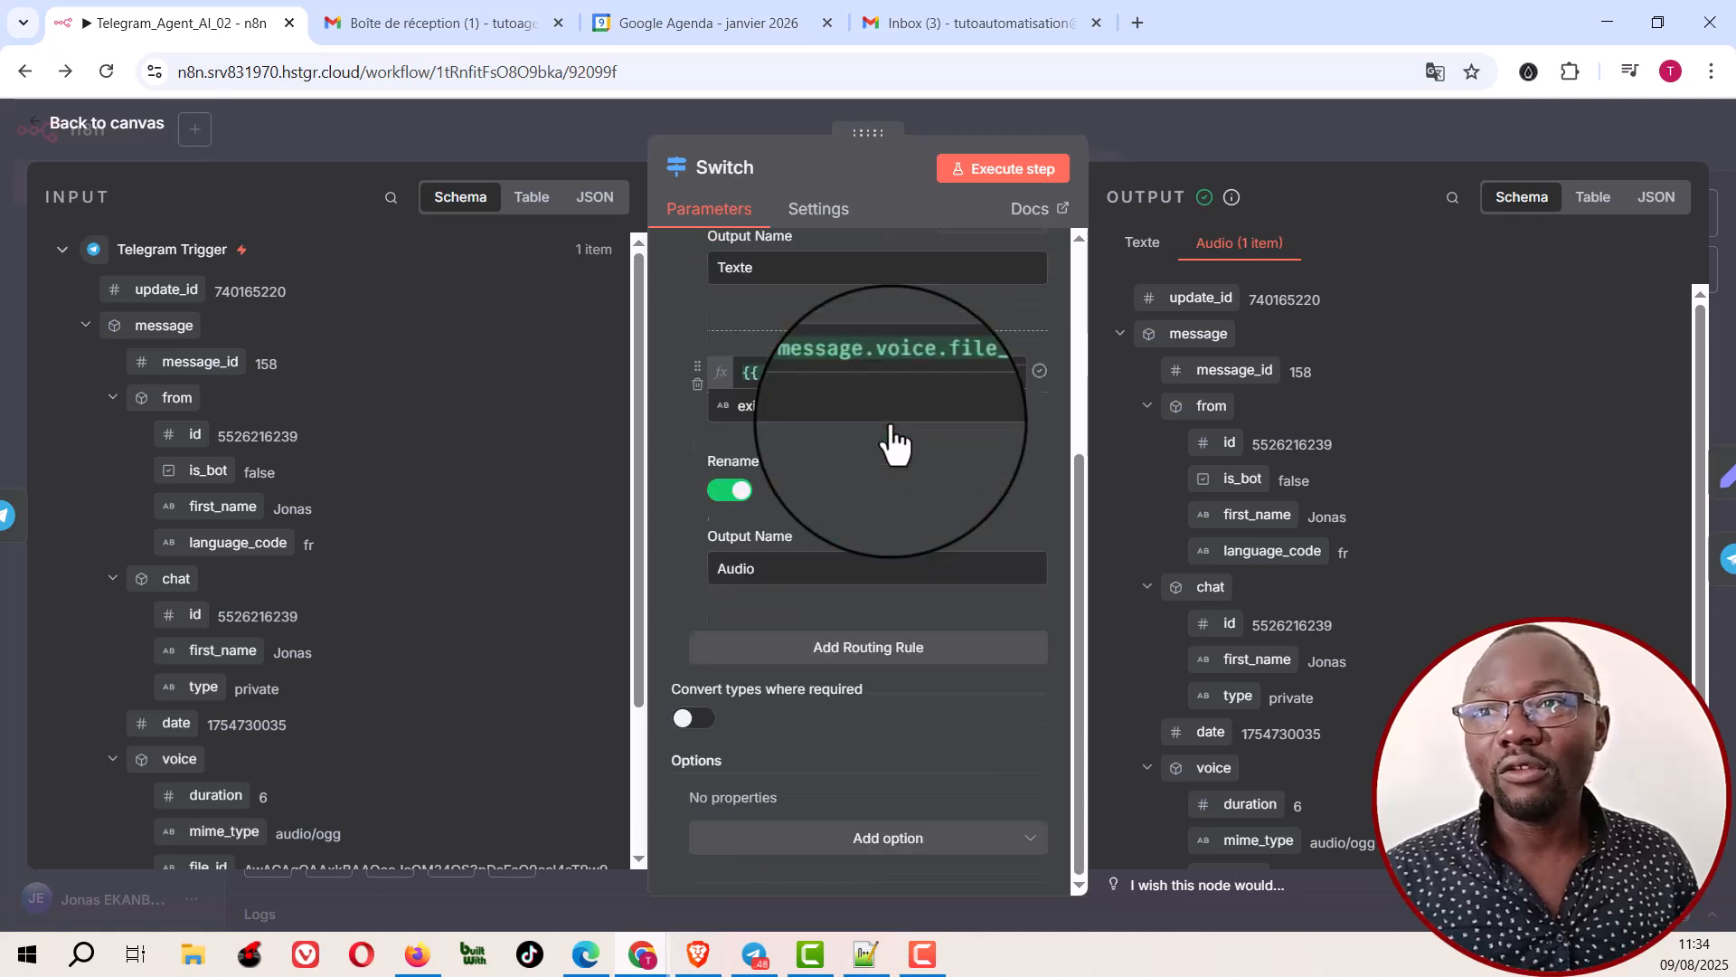
left_click(1197, 128)
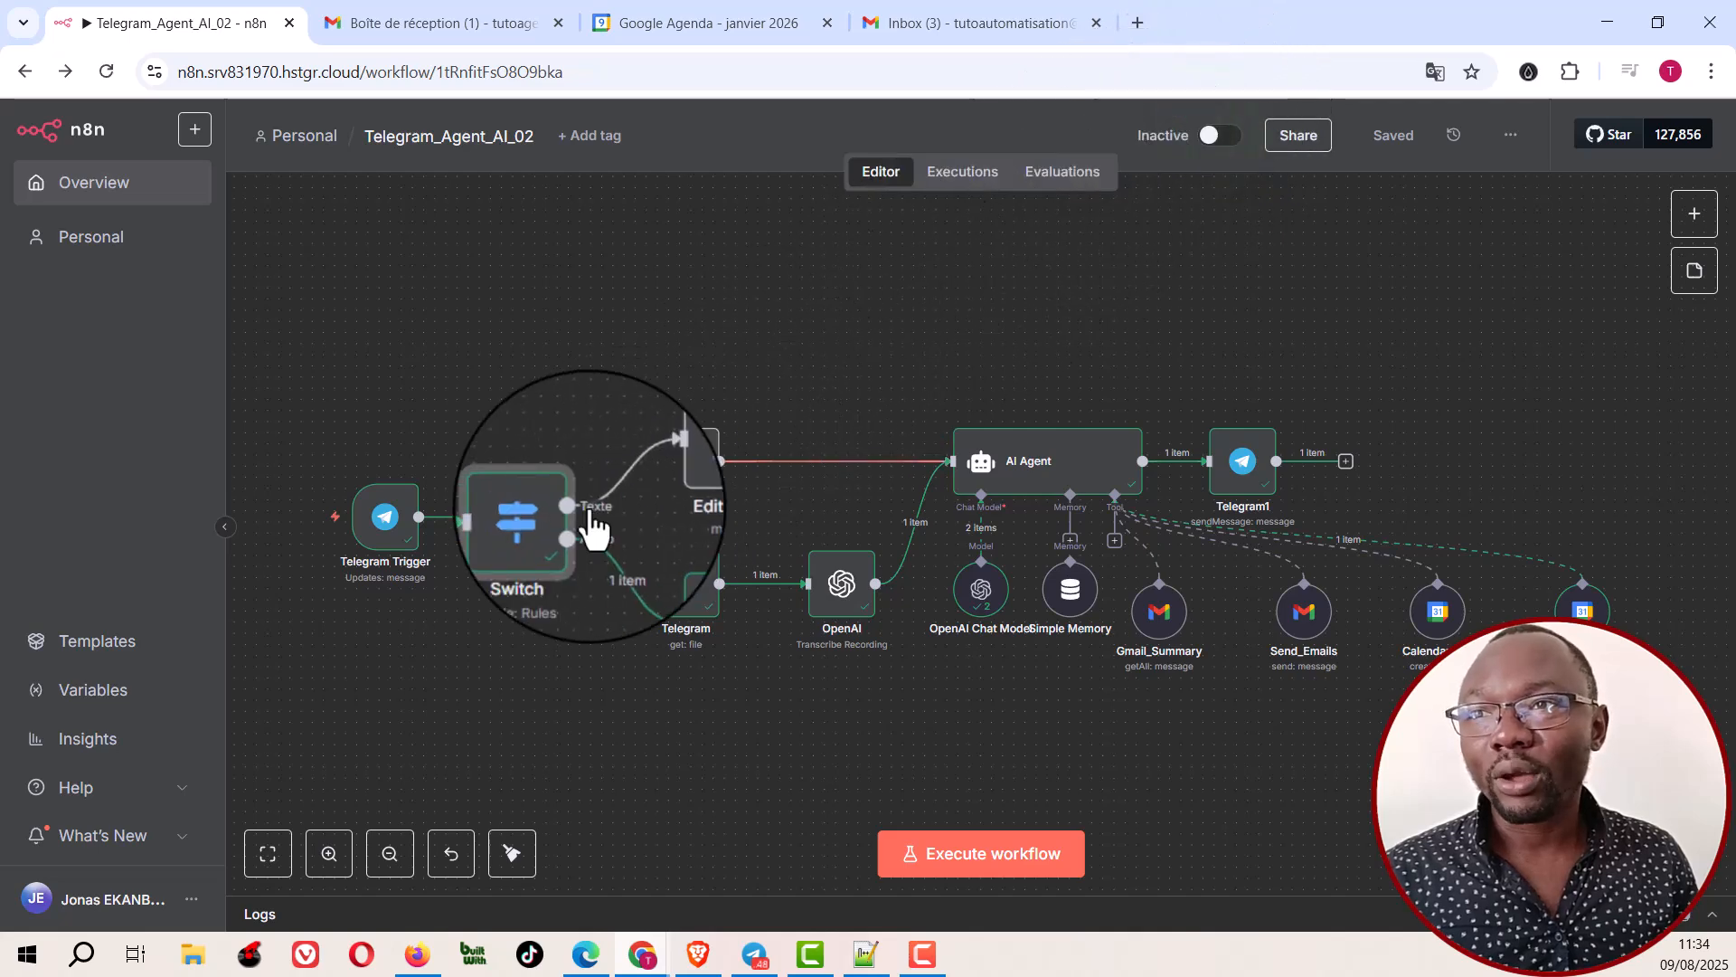
Step: Examine how the Edit Fields node on the Texte branch maps the incoming message to the text field
scroll(589, 509, "up", 1)
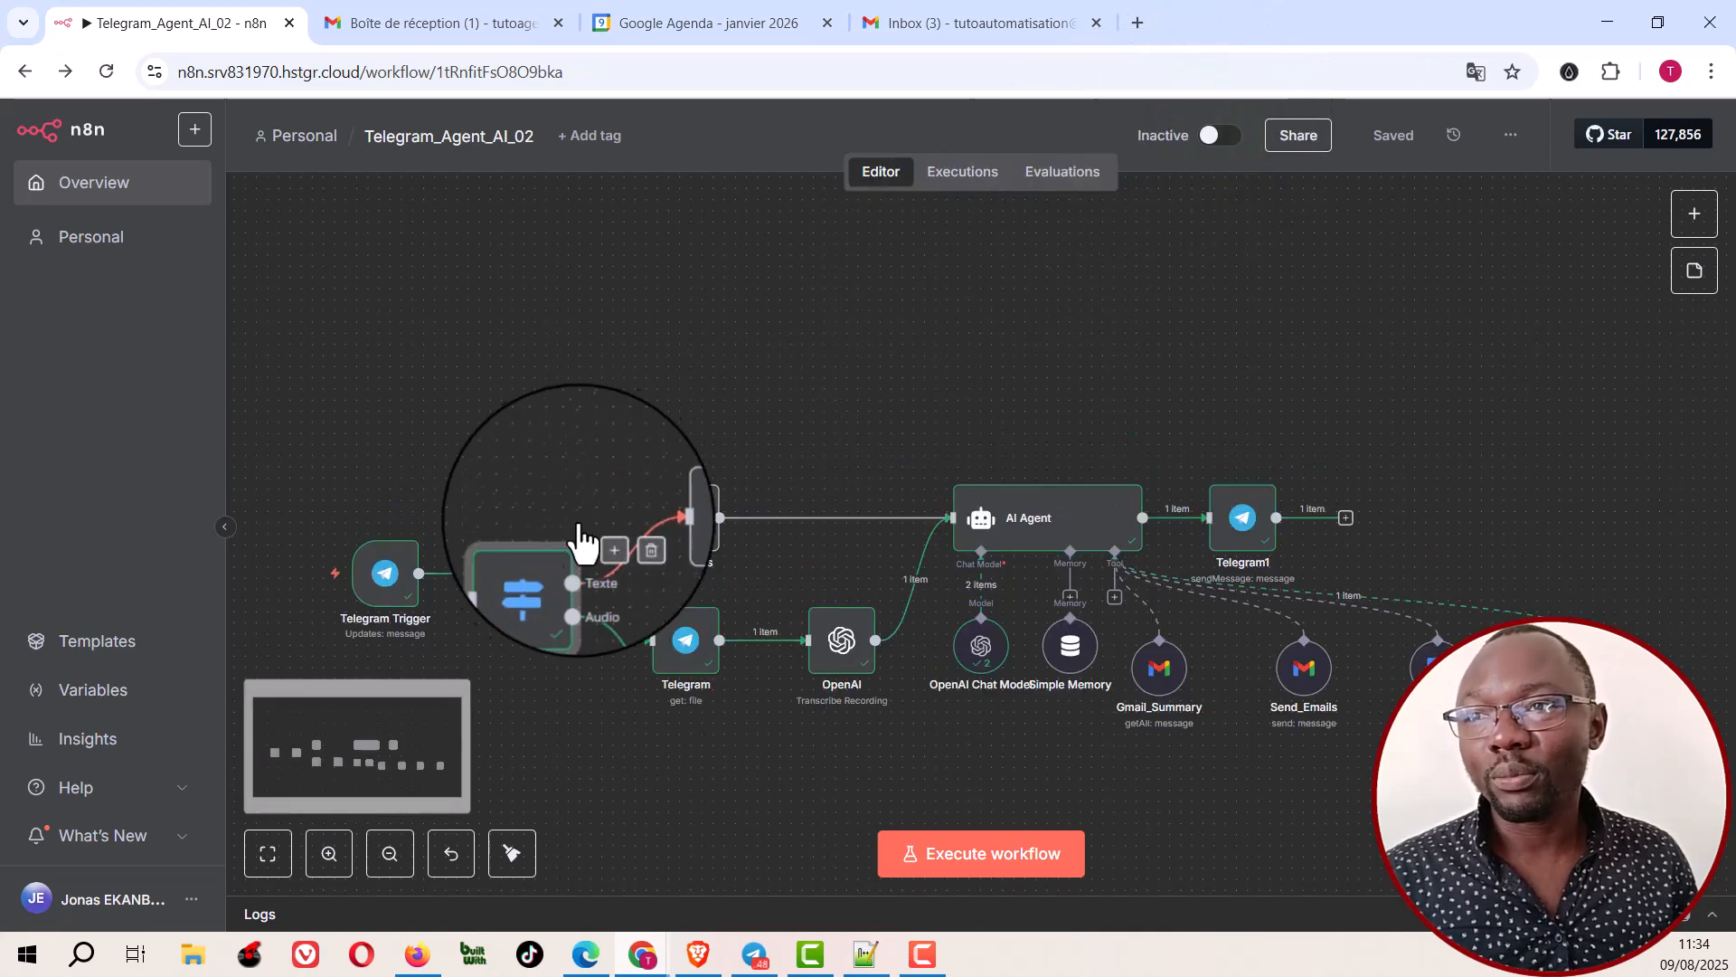
left_click(329, 853)
left_click(329, 853)
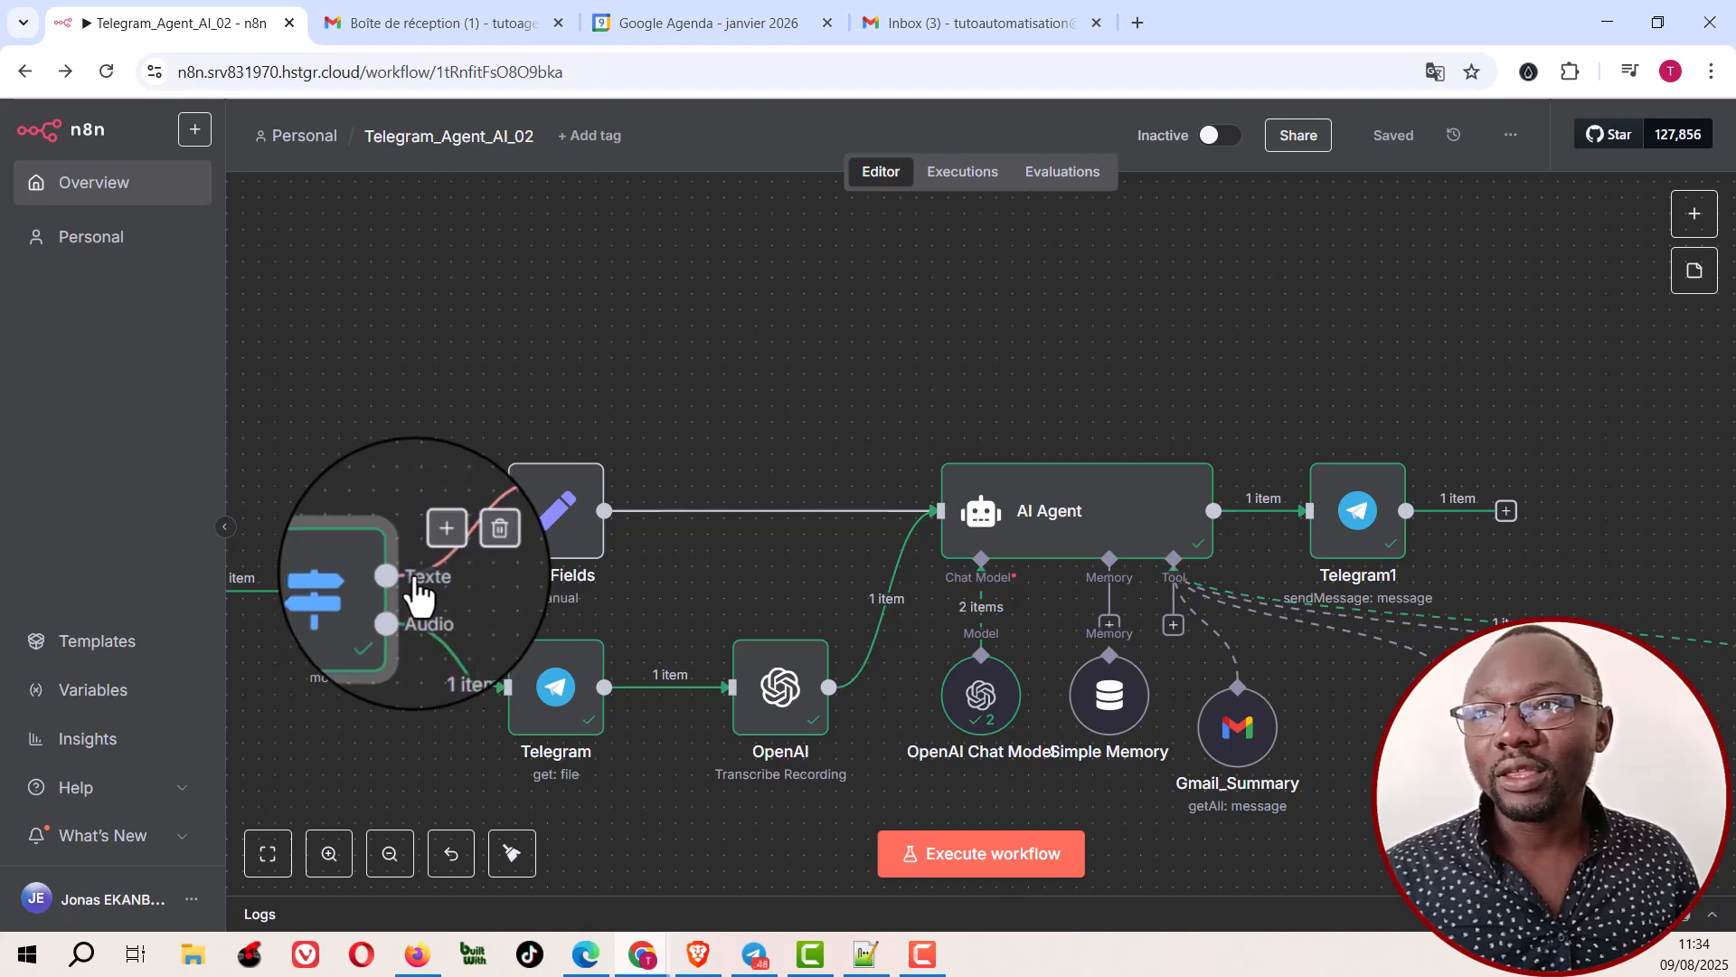
double_click(558, 524)
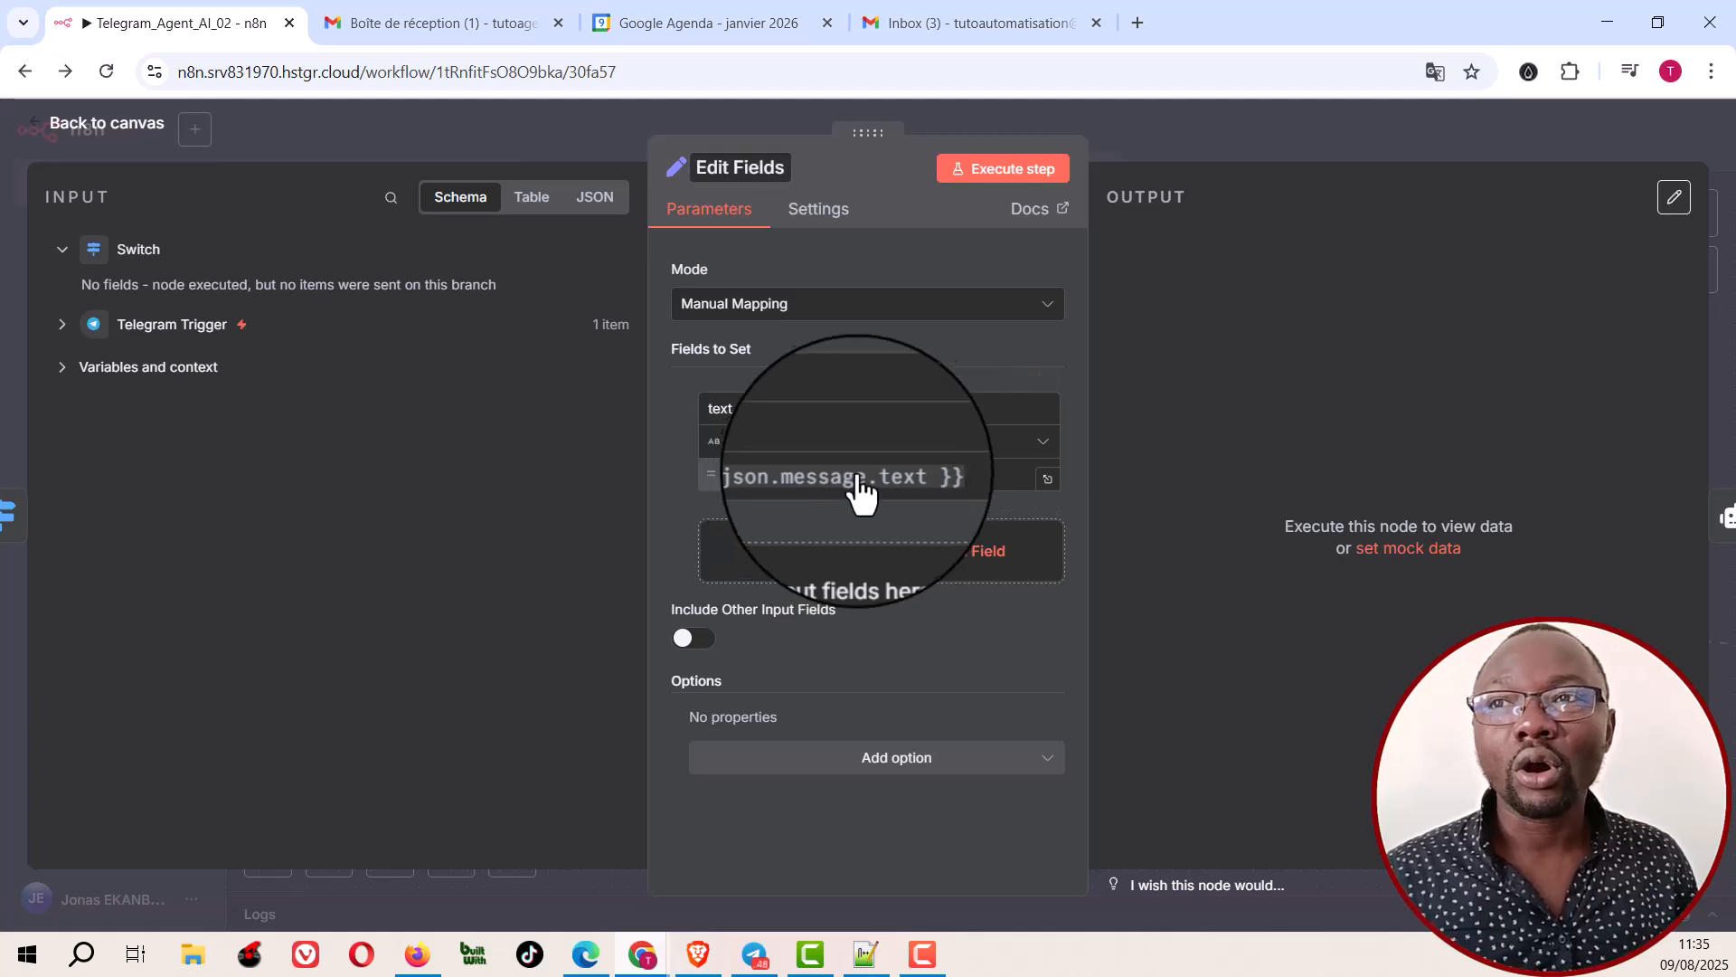
left_click(1186, 134)
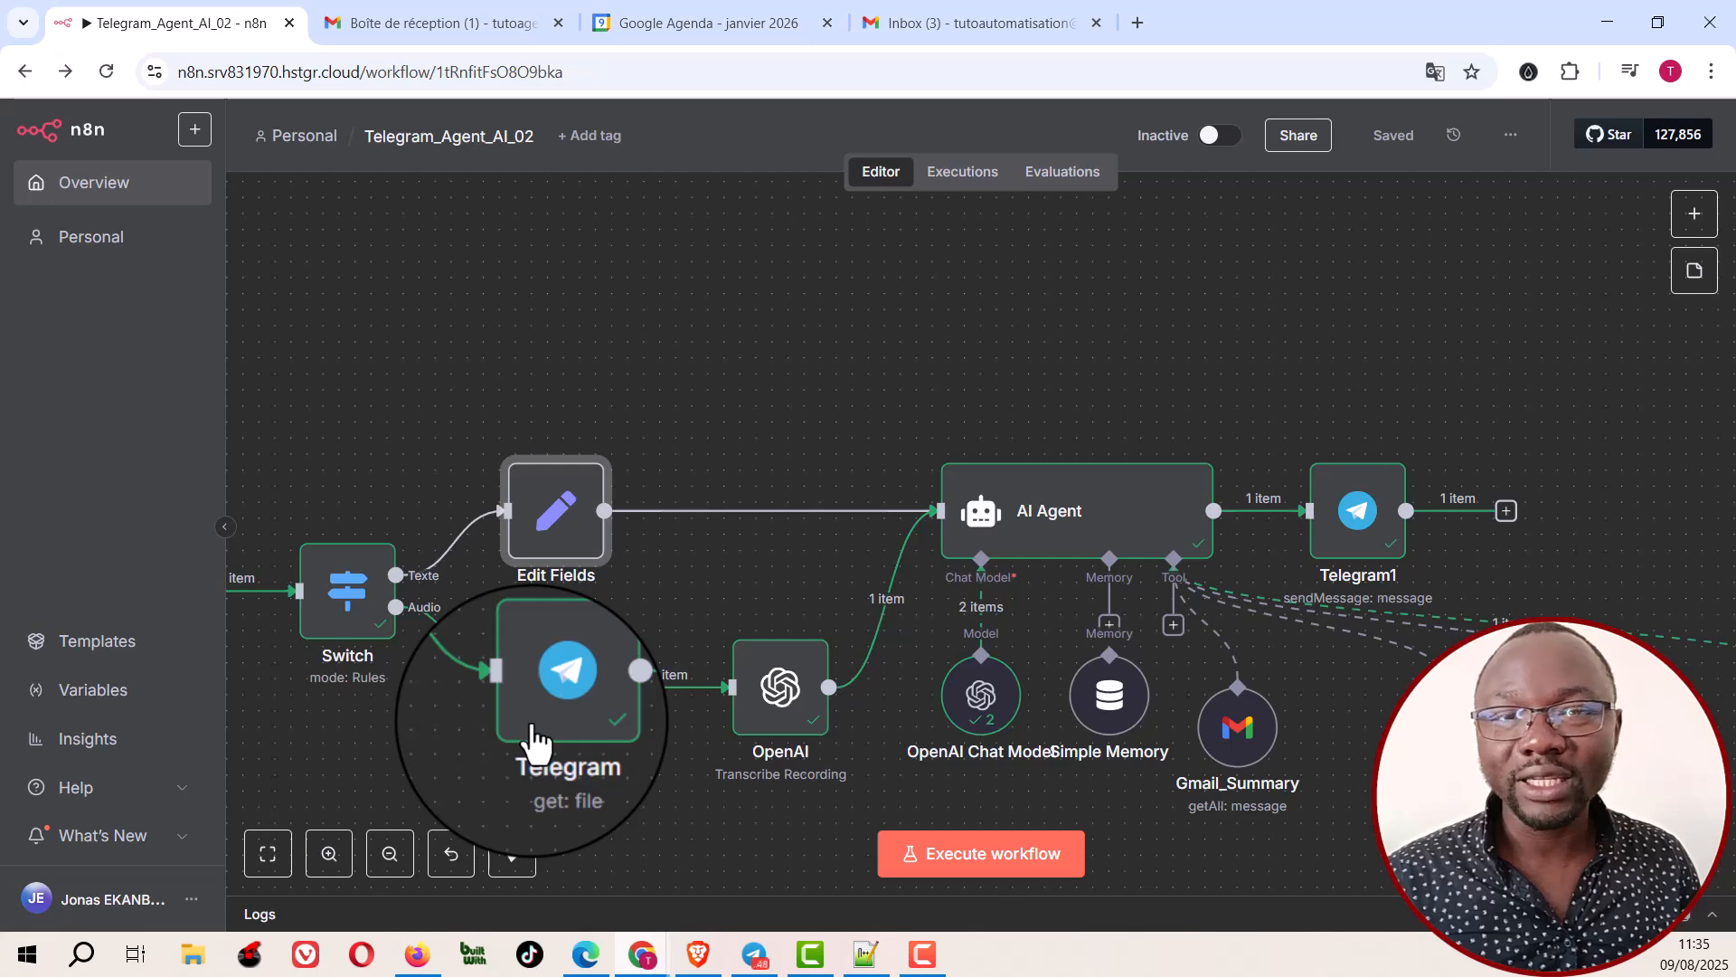
Step: Examine the Telegram node's file settings on the Audio branch, including resource, operation, file ID and download option
left_click(557, 685)
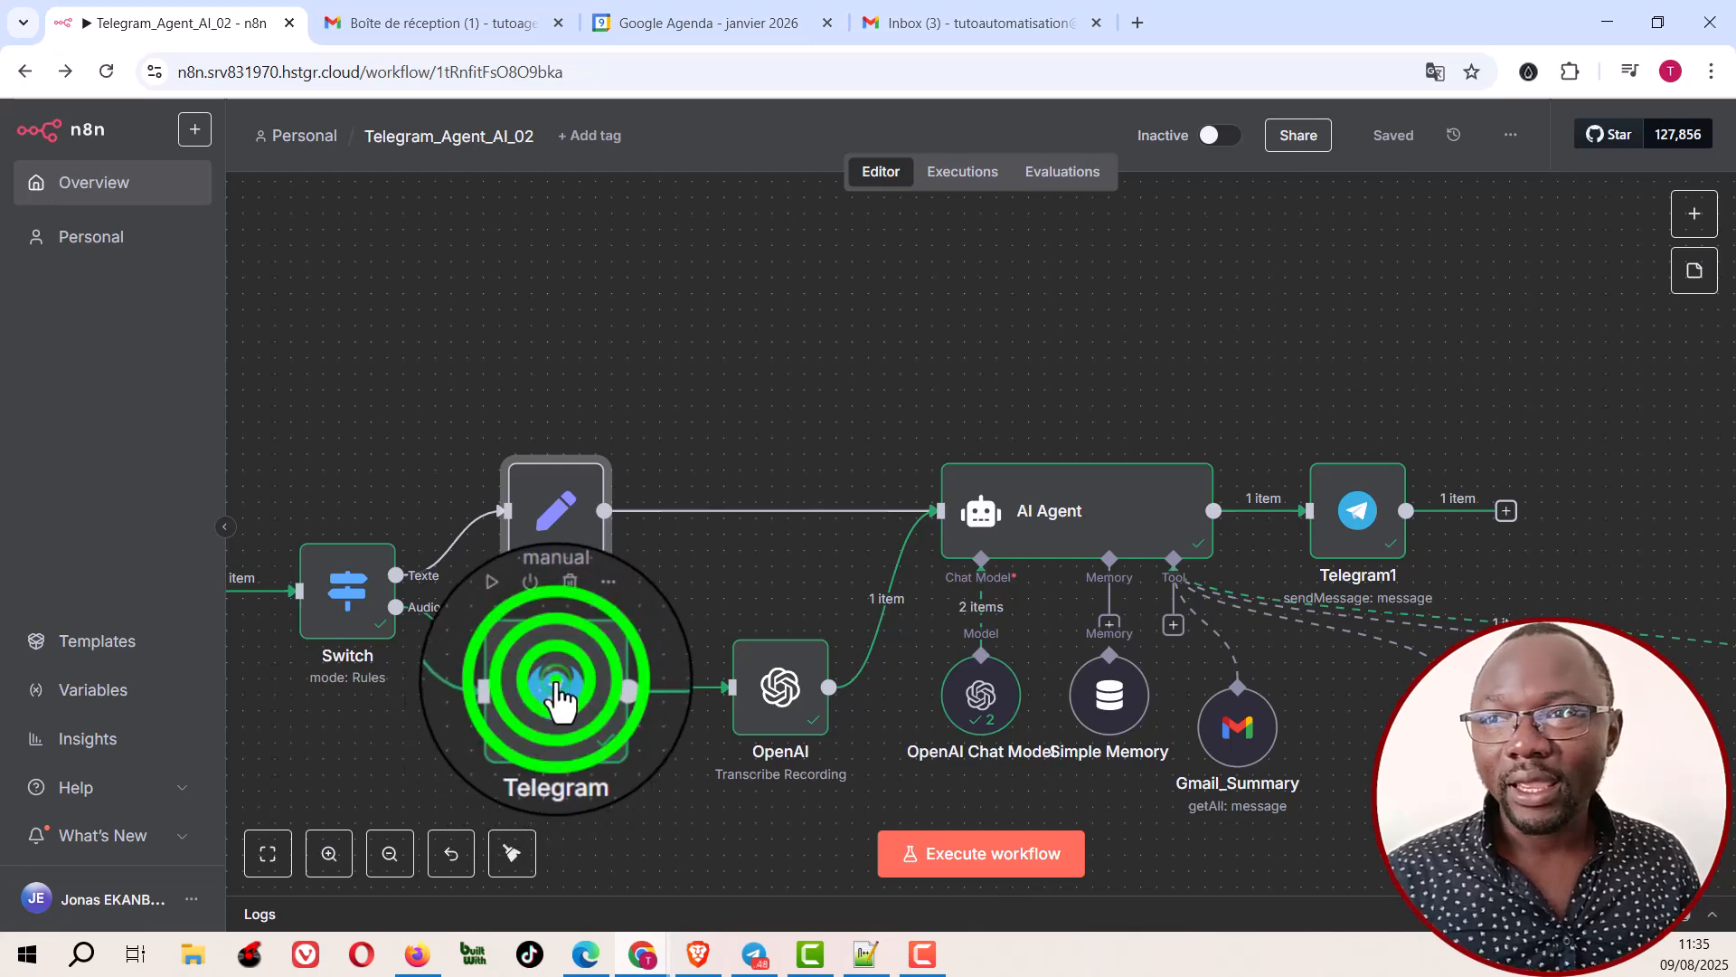
double_click(556, 688)
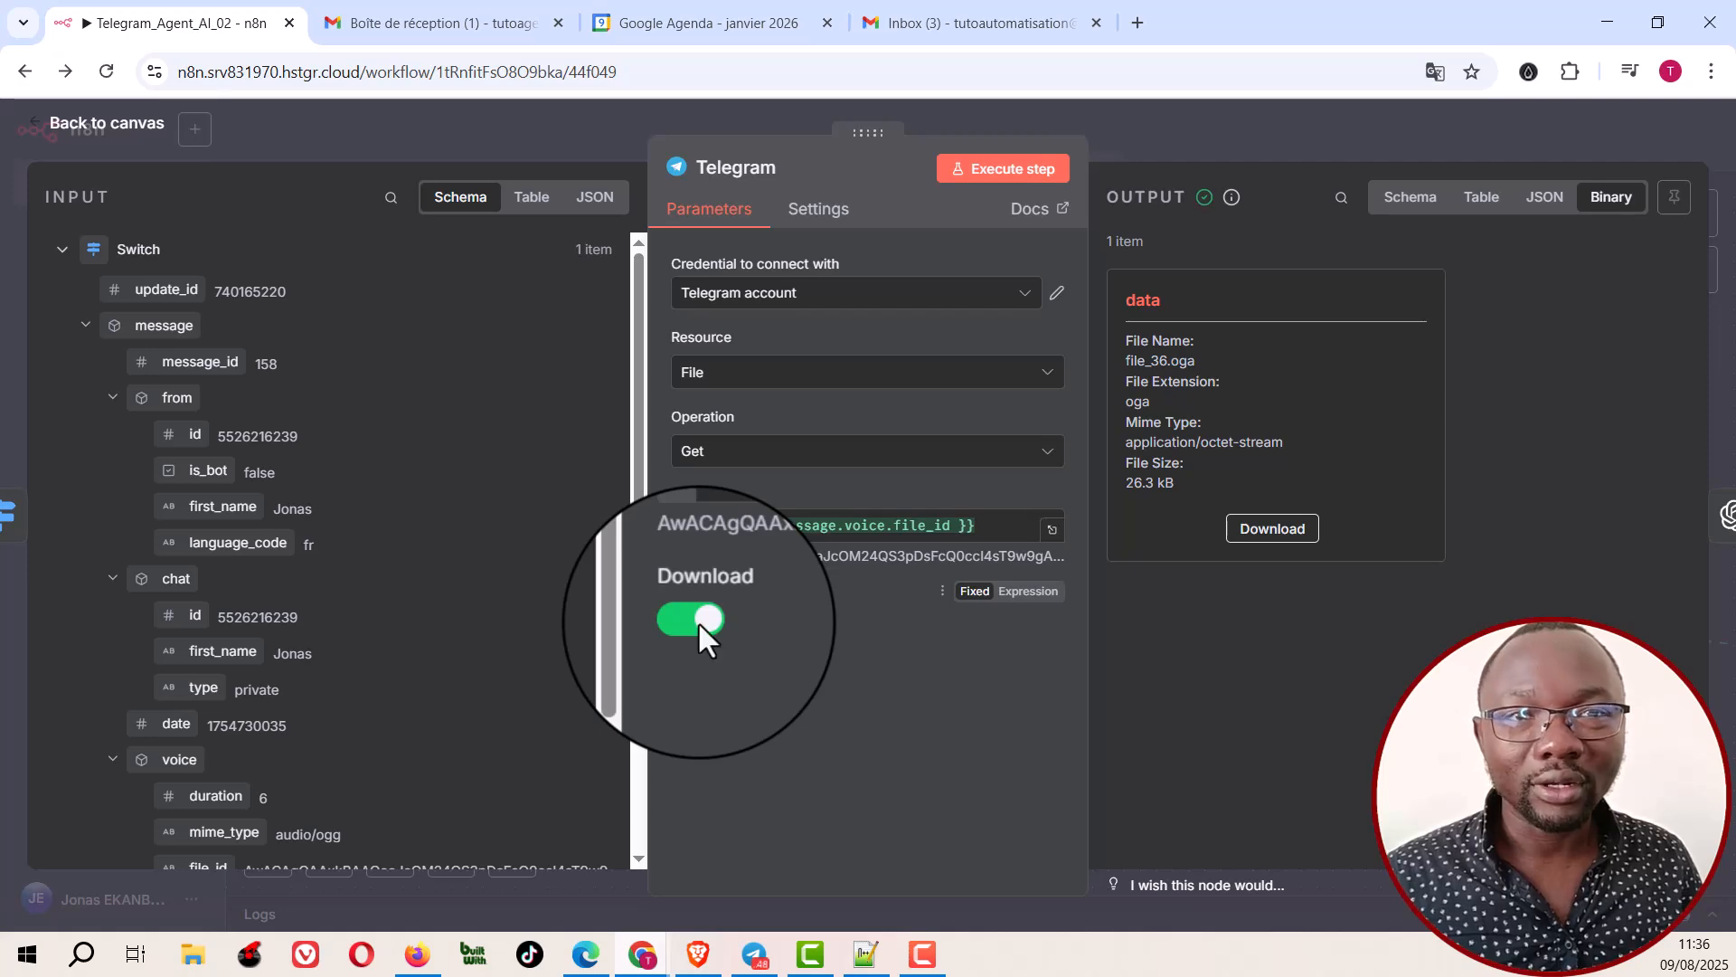
left_click(1154, 119)
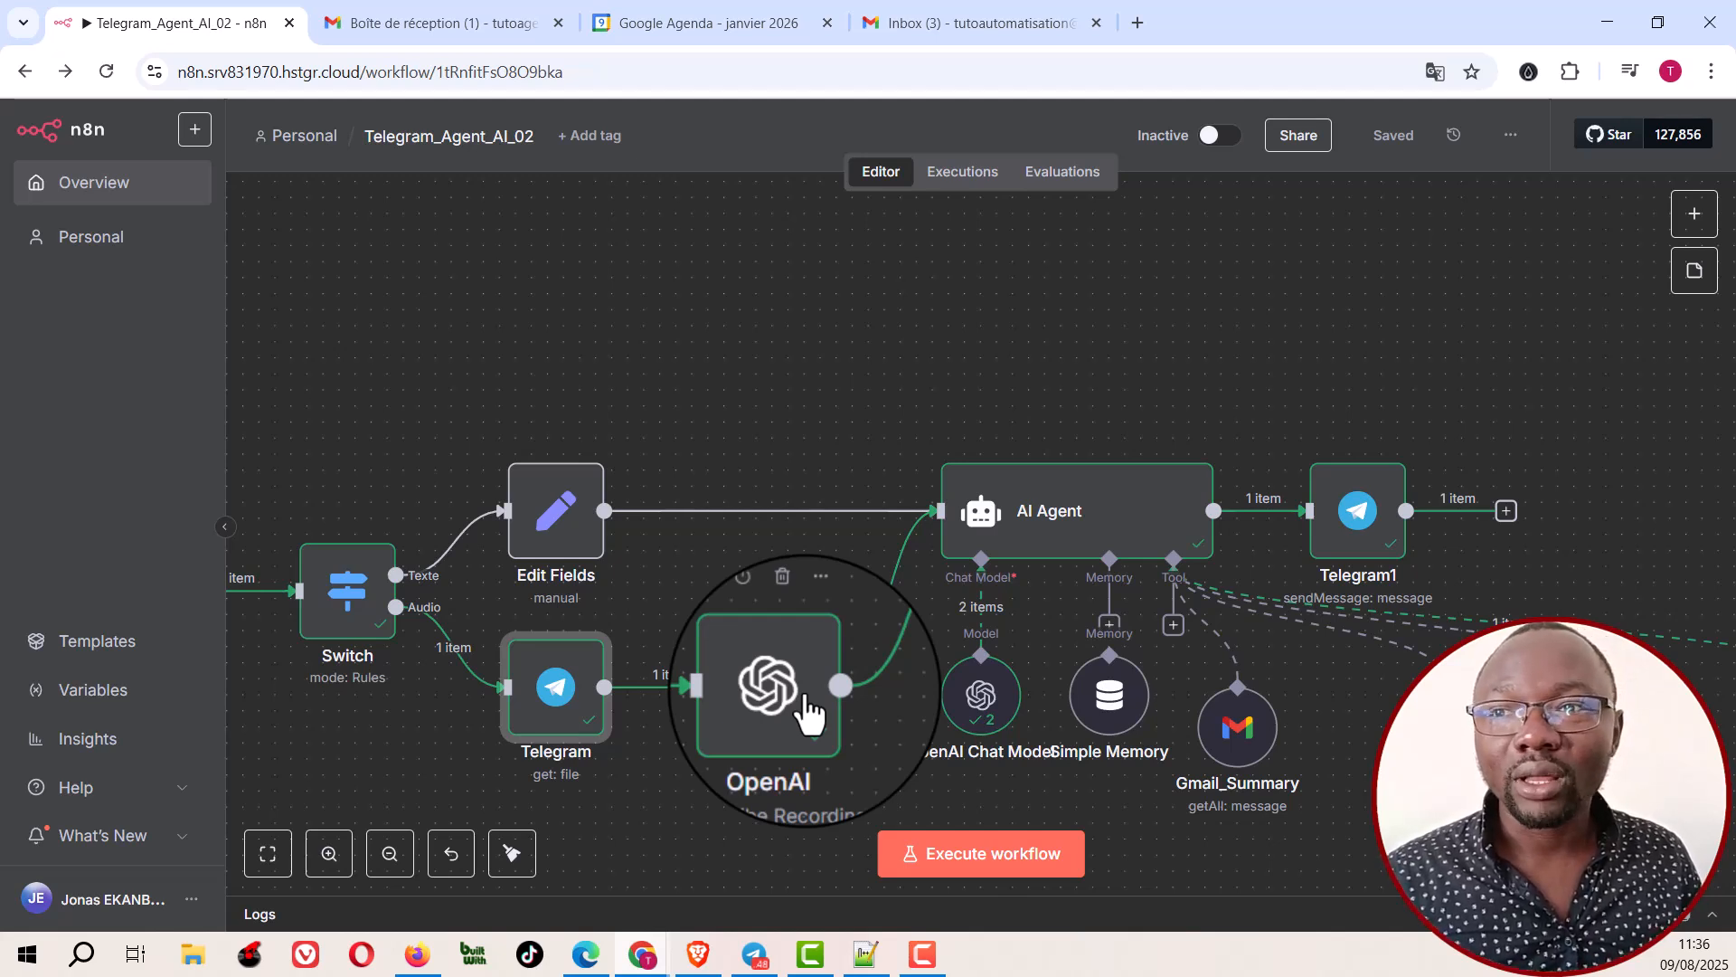
Step: Examine the OpenAI node's Transcribe a Recording settings and its transcription output
left_click(783, 684)
left_click(783, 684)
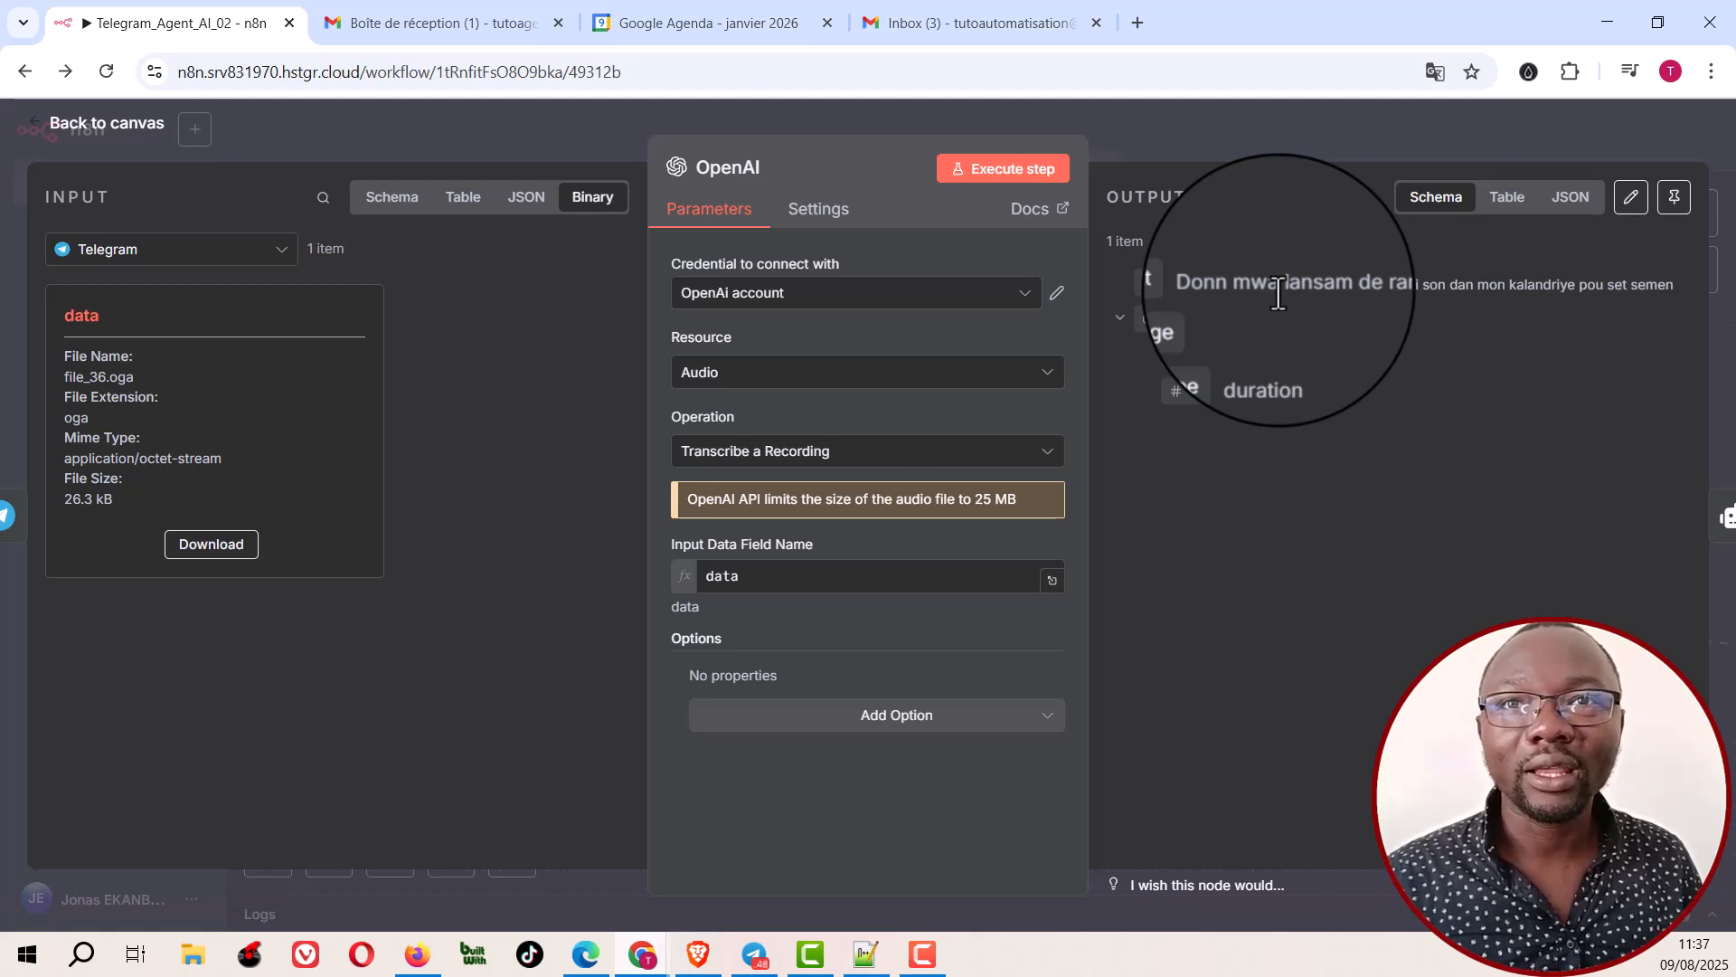
left_click(1167, 126)
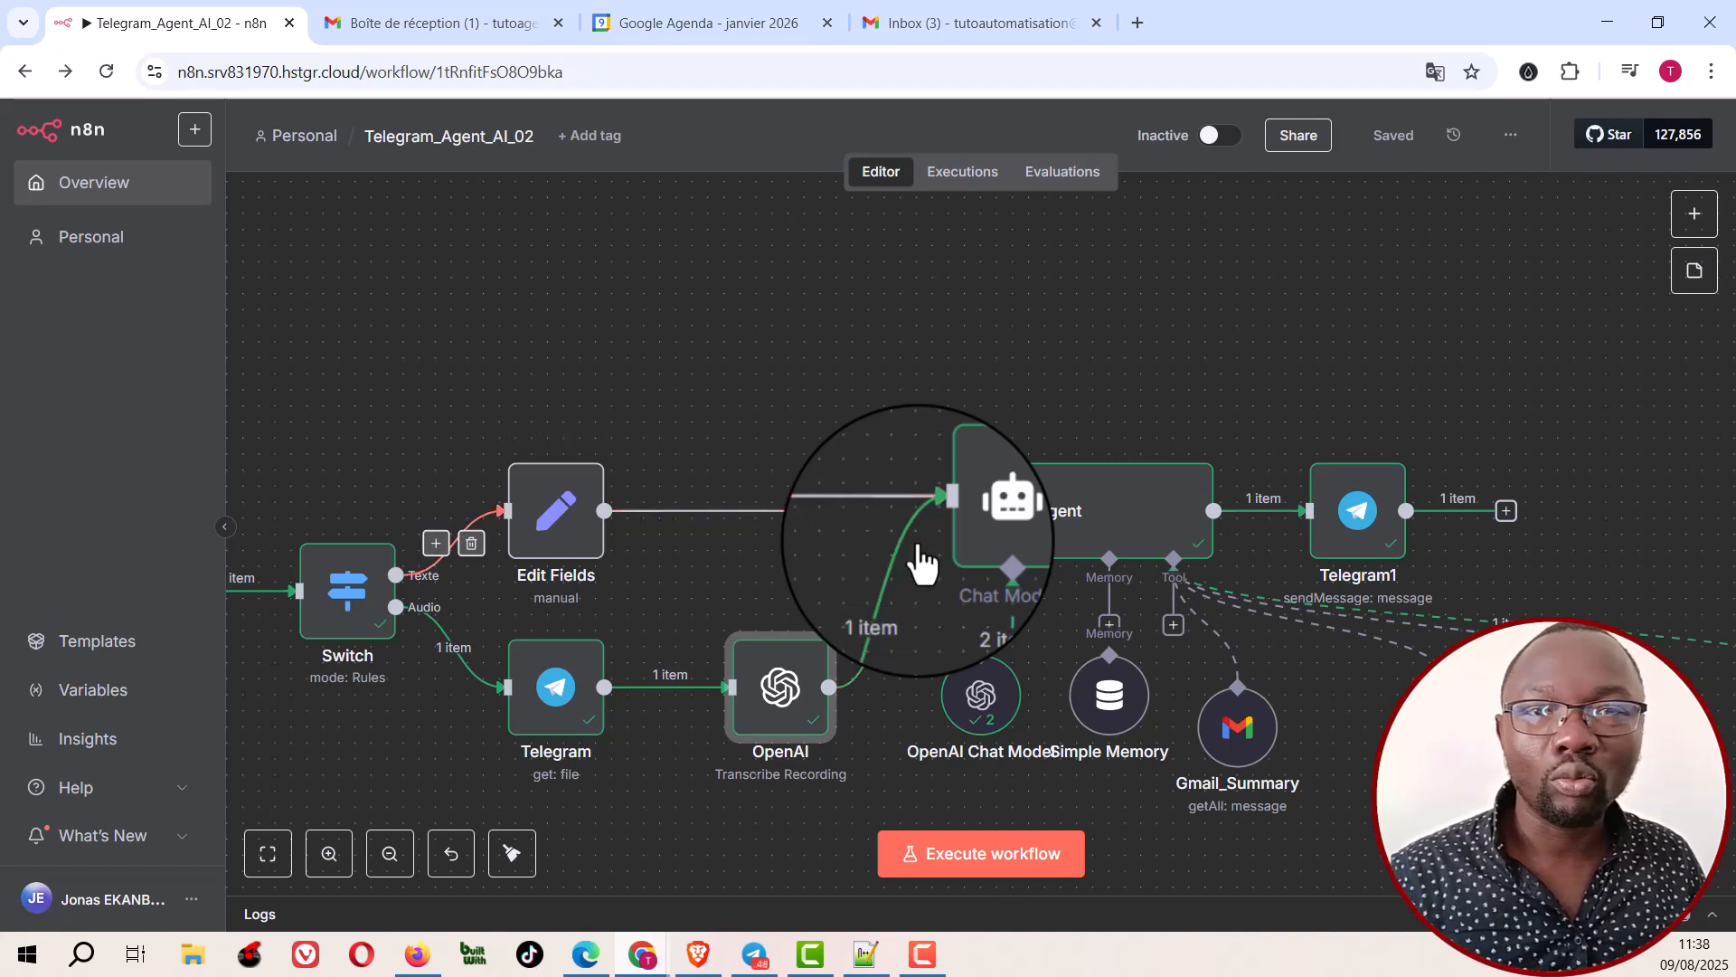
Step: Review the AI Agent node's prompt source choices, selecting Define below, and return to the canvas
left_click(1081, 529)
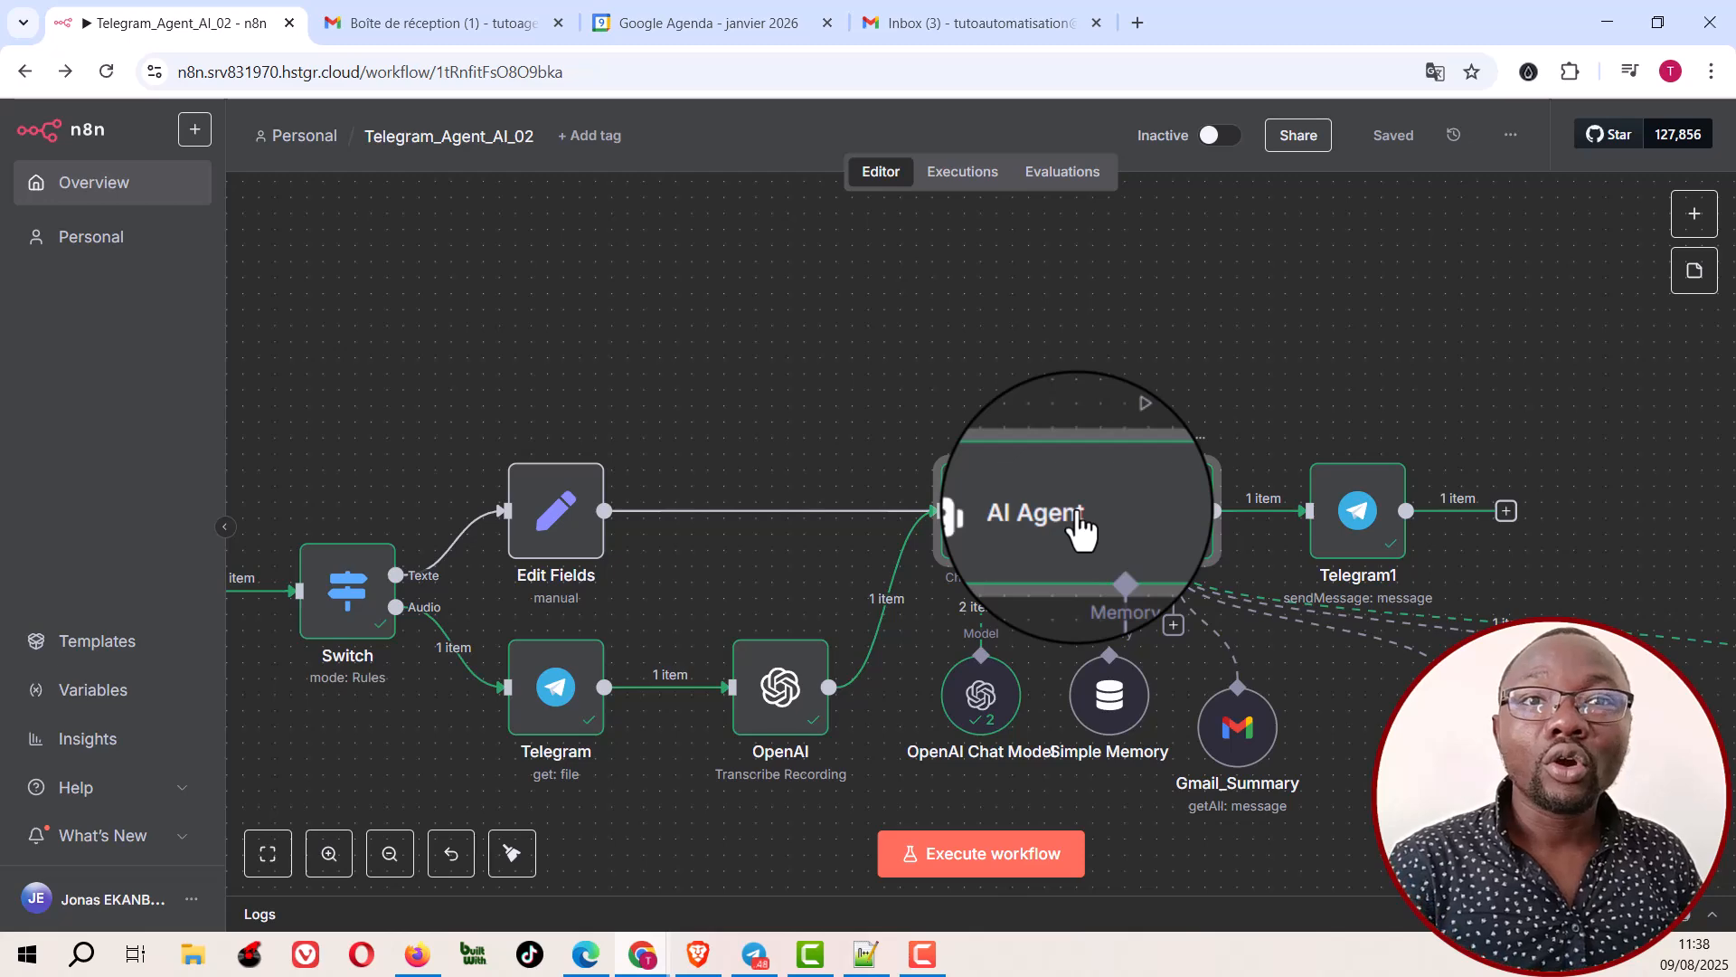
double_click(1082, 529)
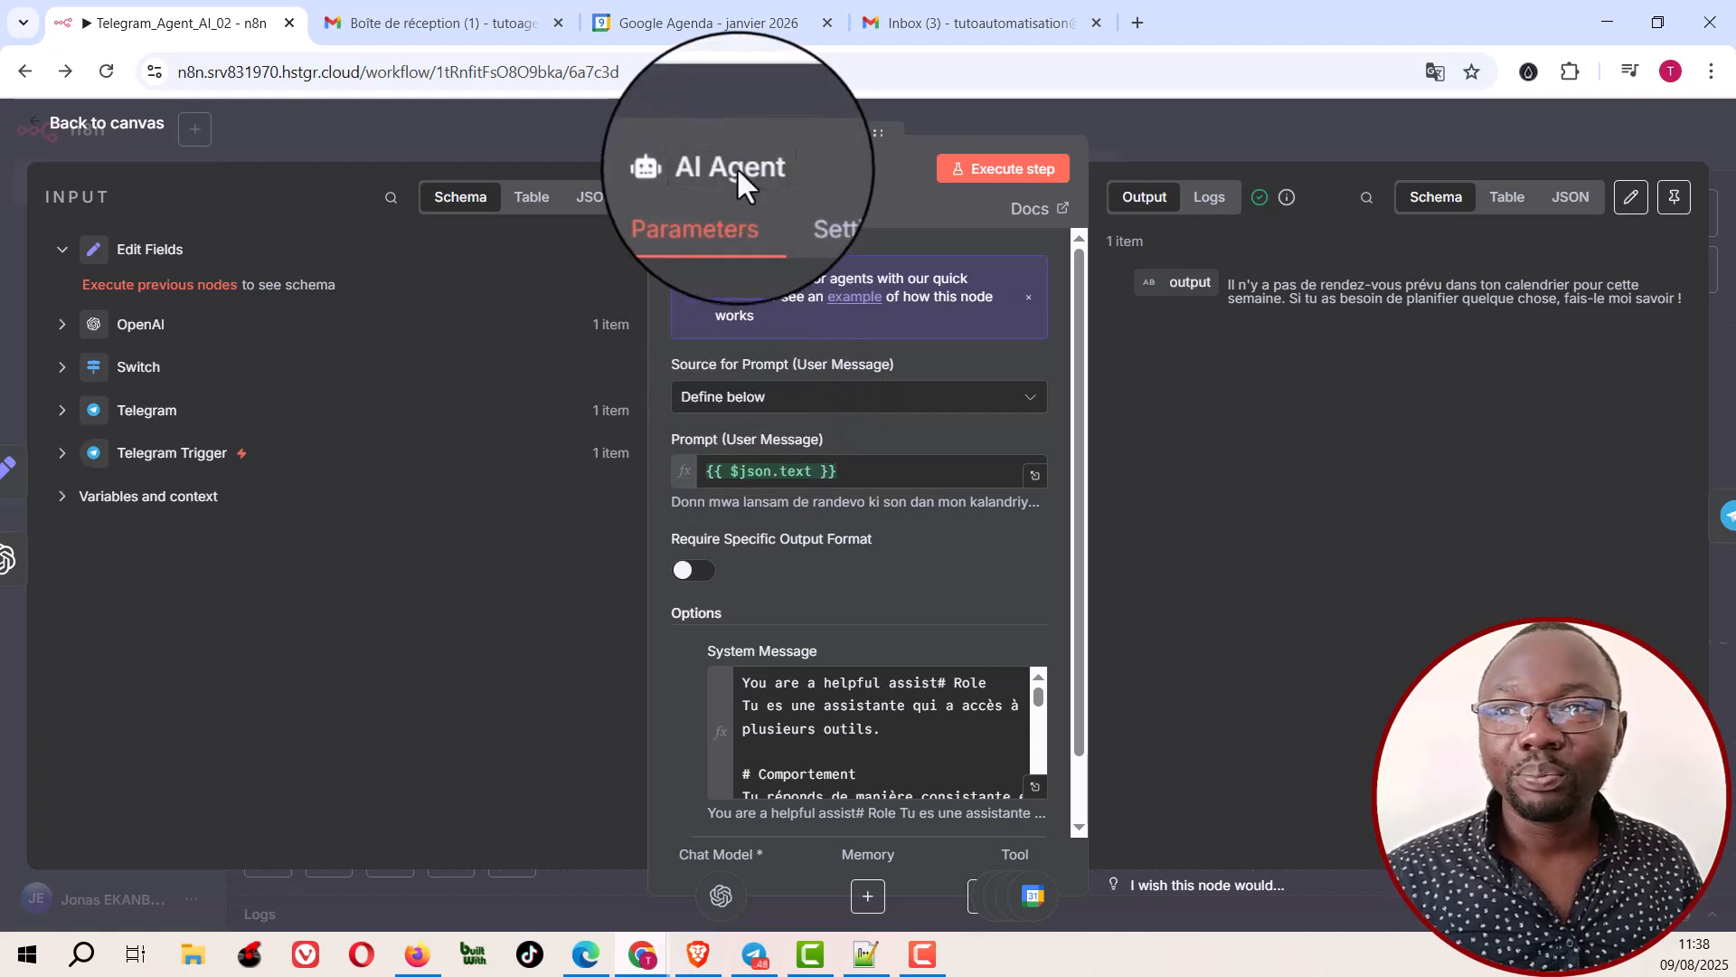
left_click(763, 411)
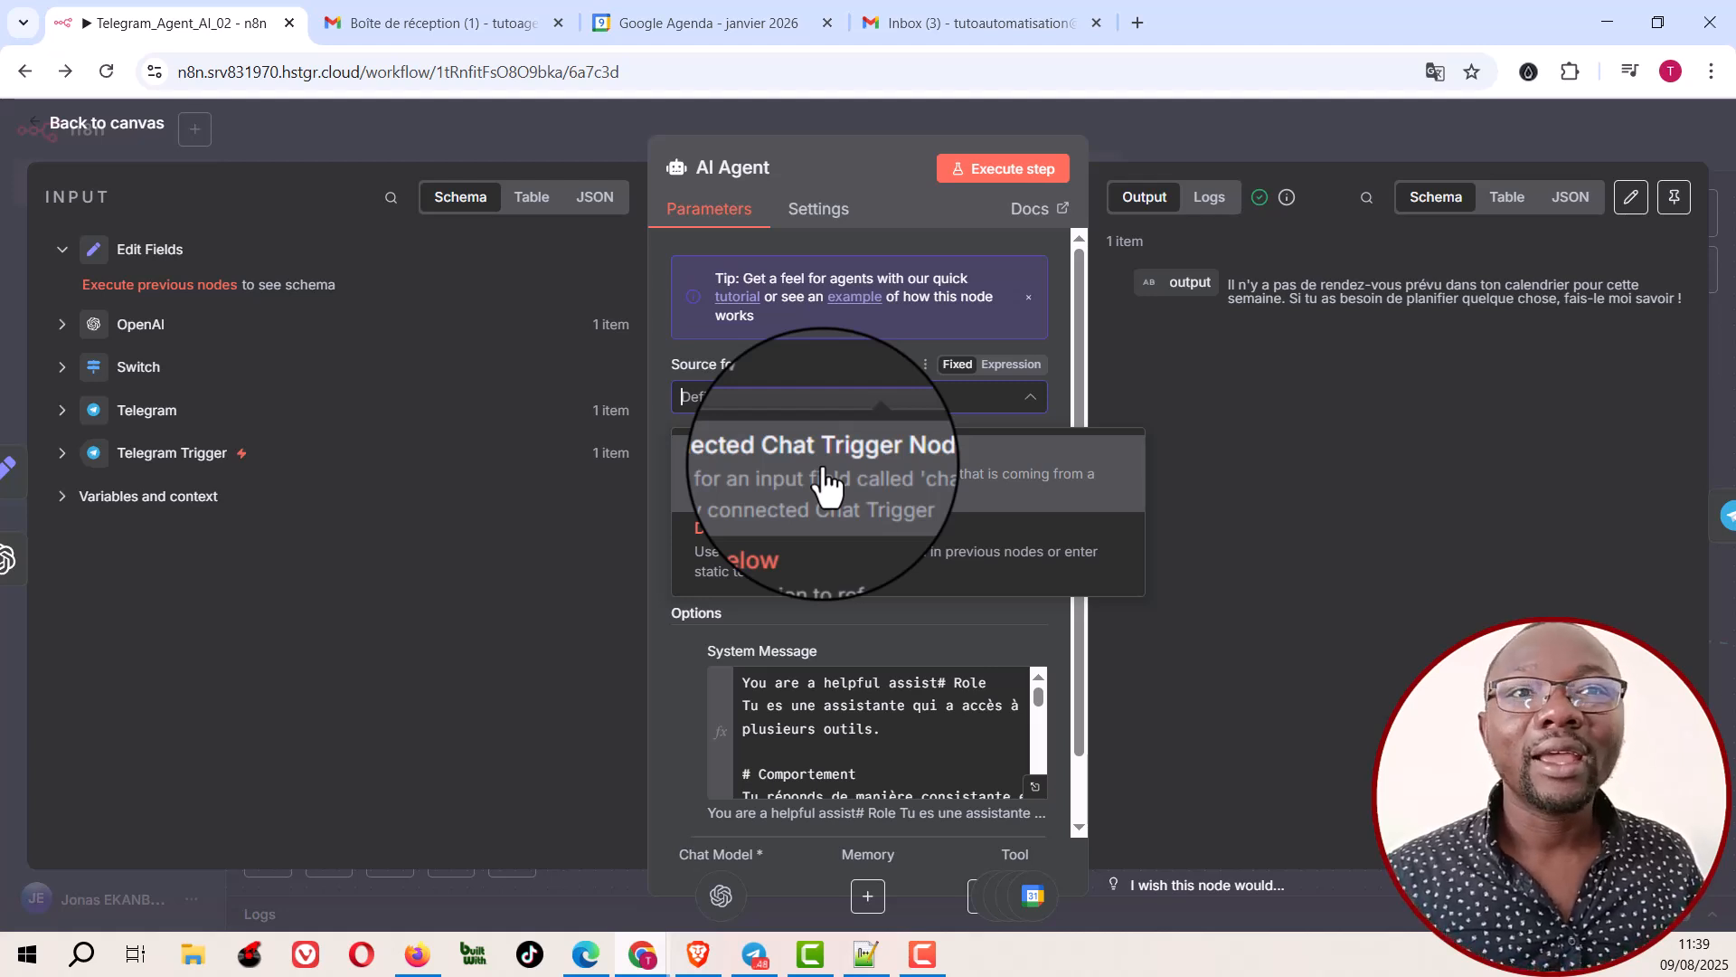
left_click(825, 565)
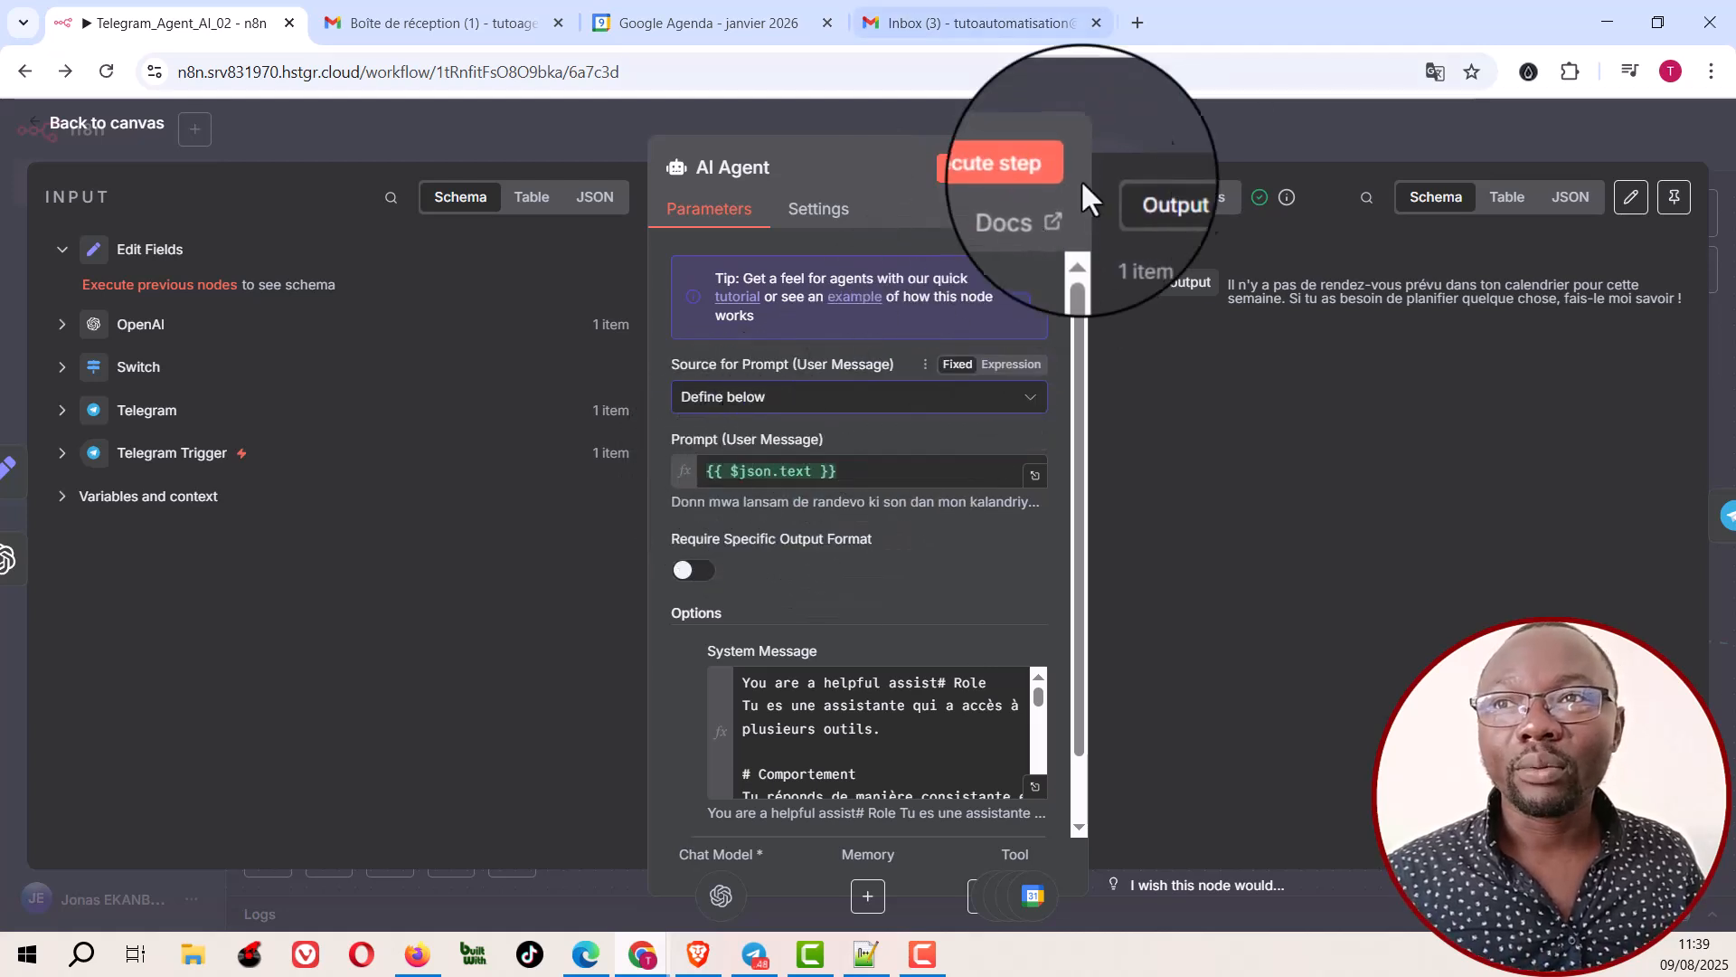
left_click(1134, 119)
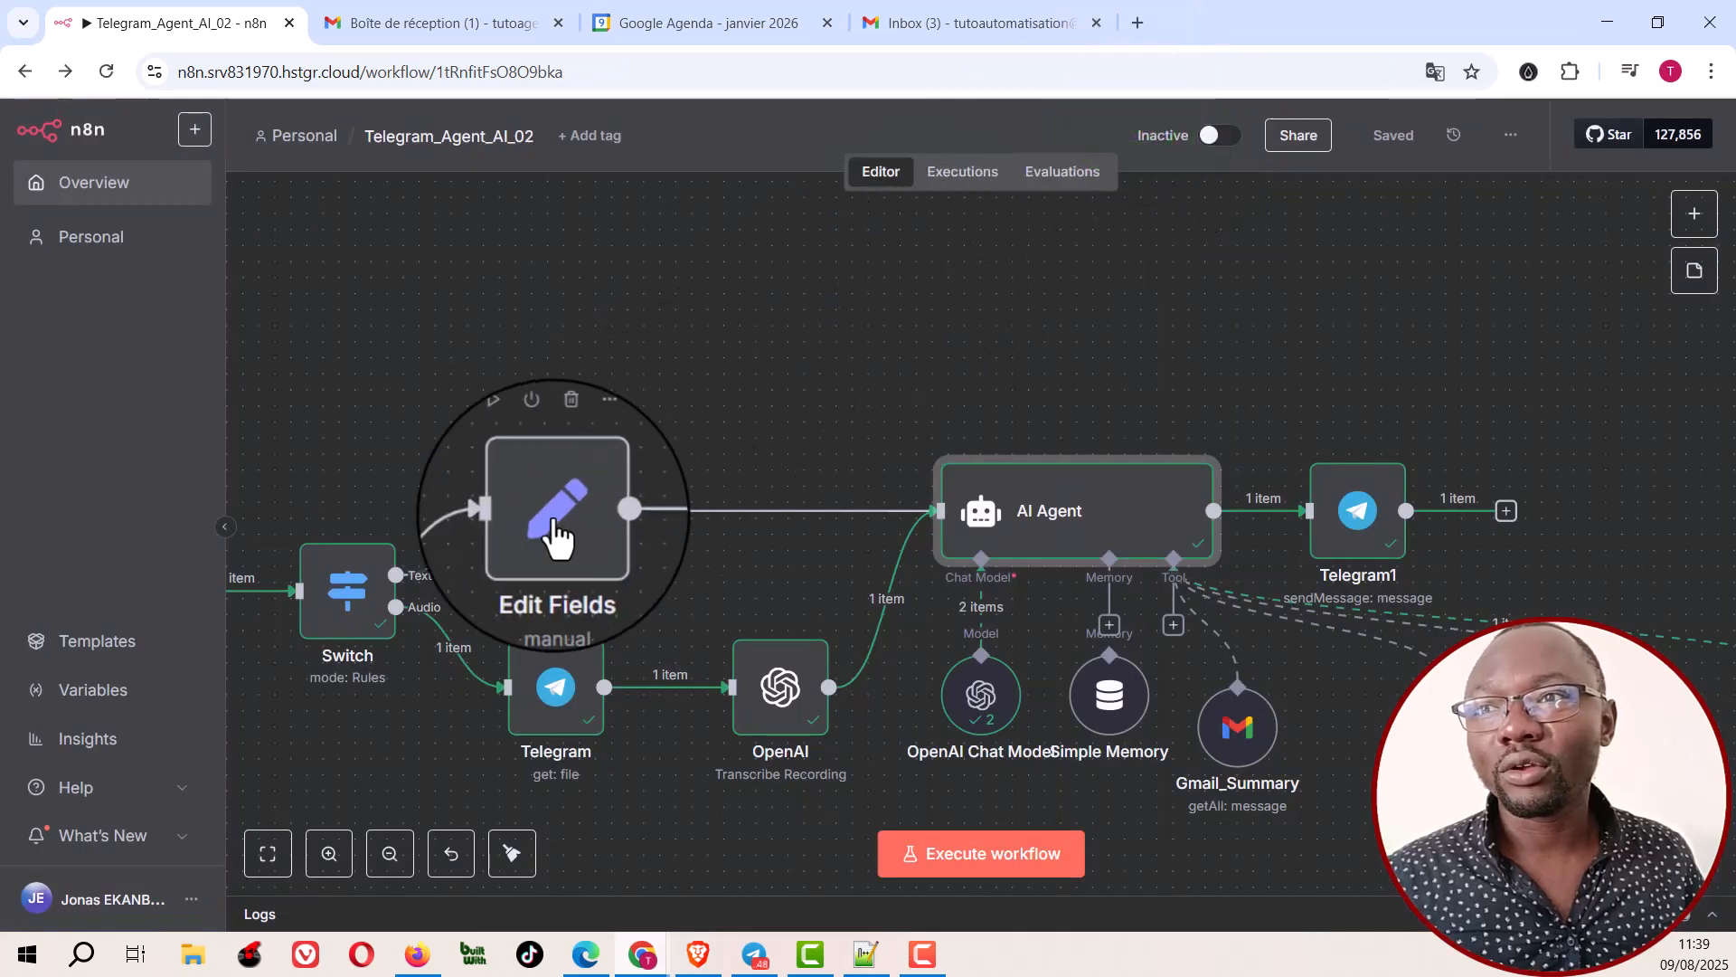
Step: Compare the text field set in Edit Fields with the OpenAI node's text output, and select the AI Agent node
left_click(554, 518)
double_click(553, 520)
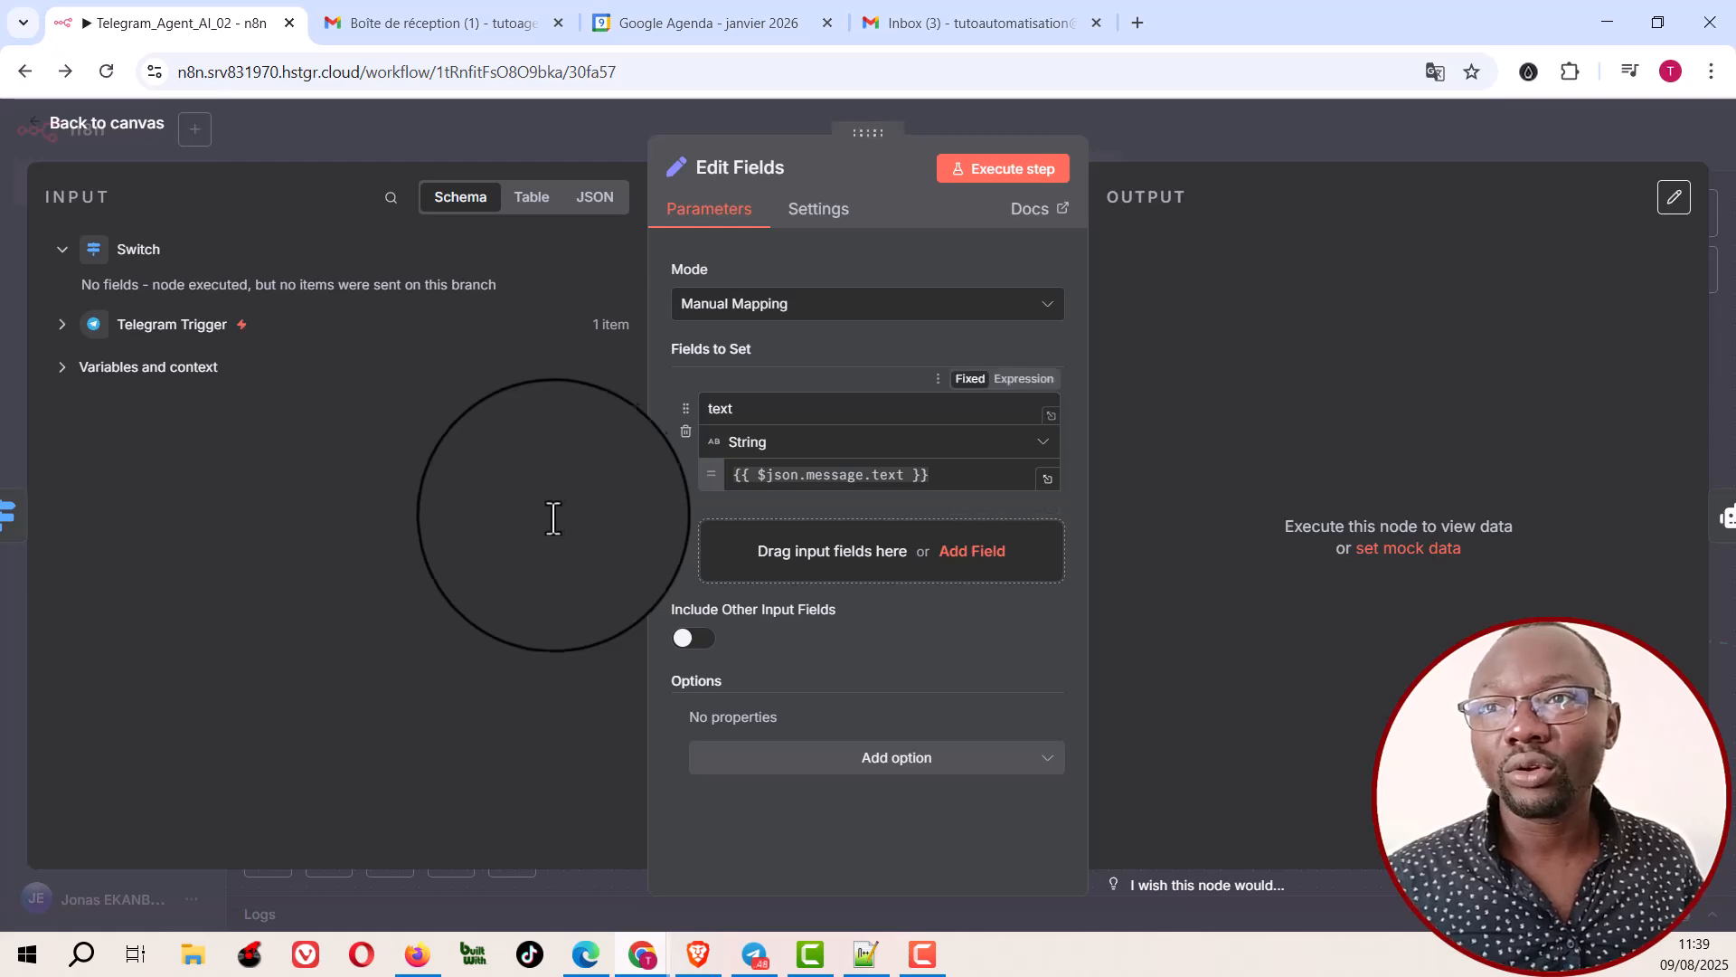
left_click(1162, 136)
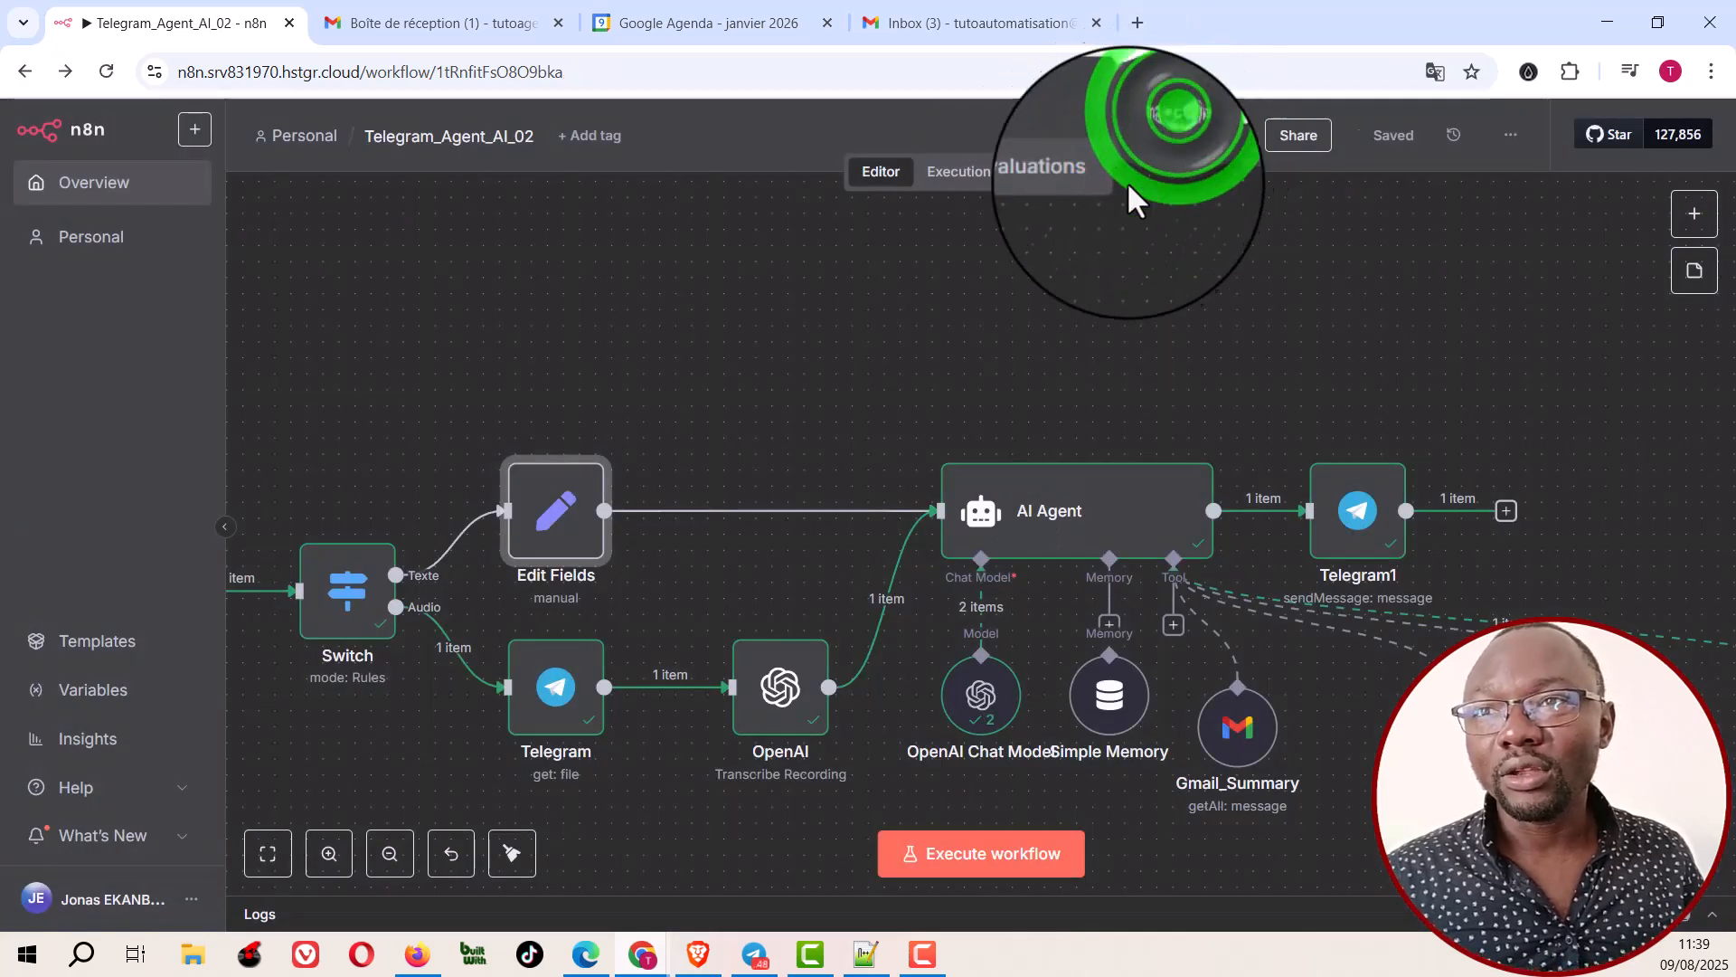
left_click(784, 688)
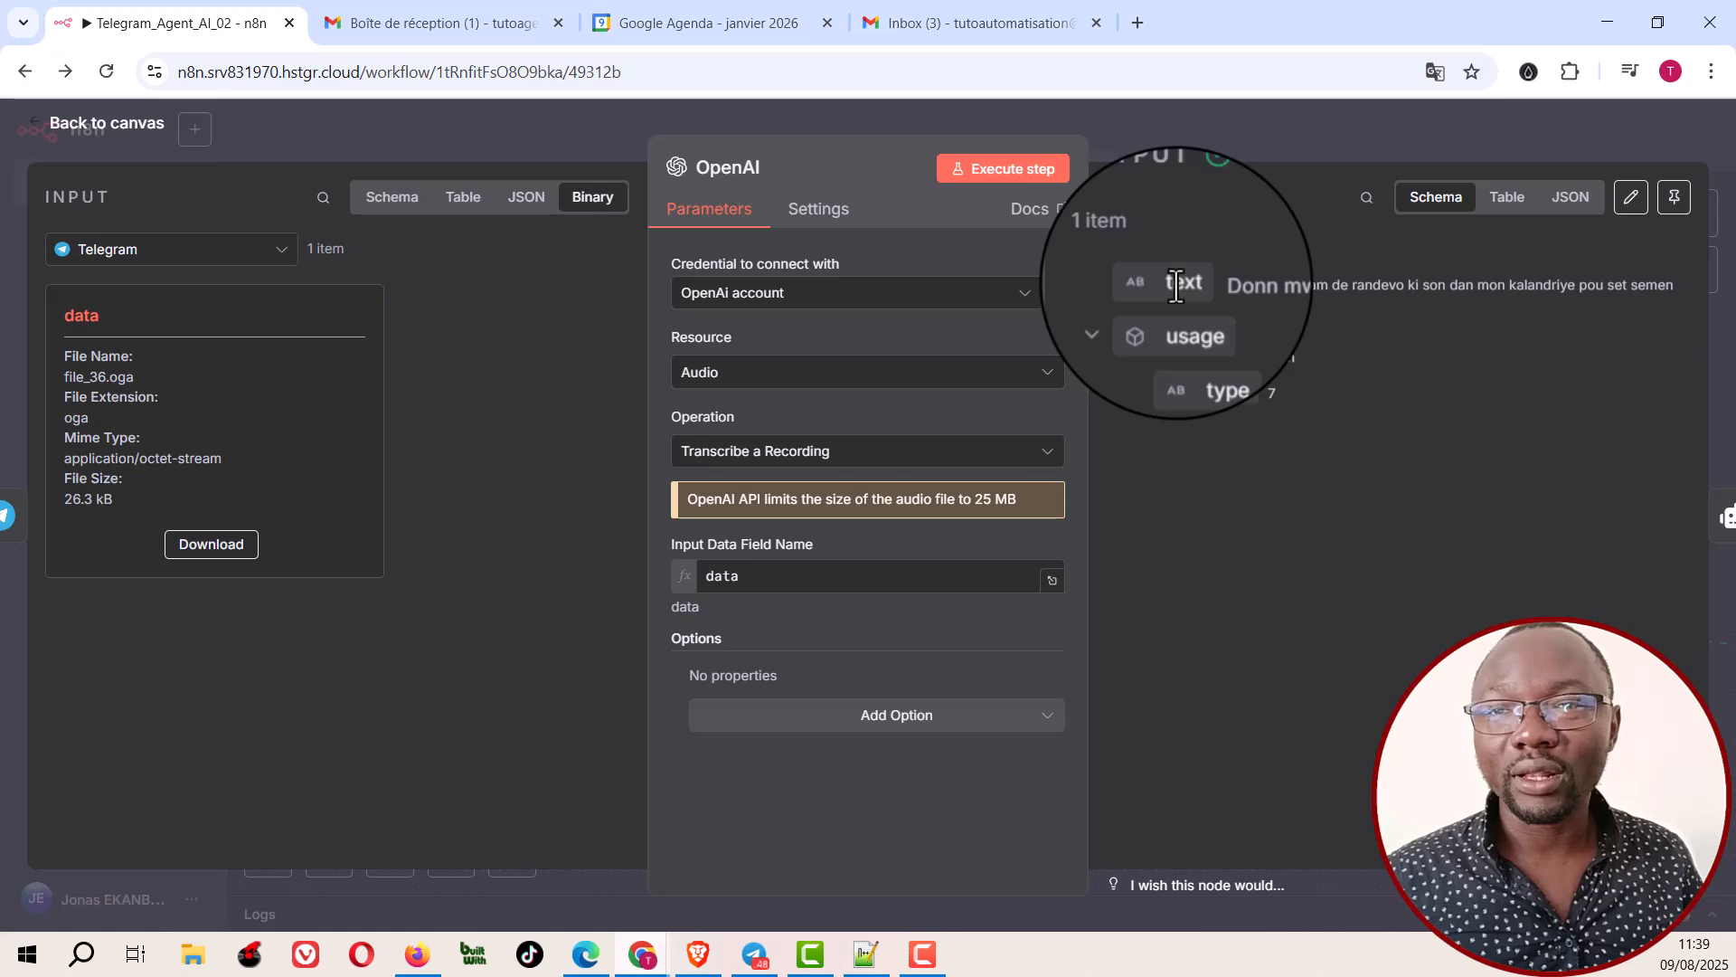
left_click(1246, 127)
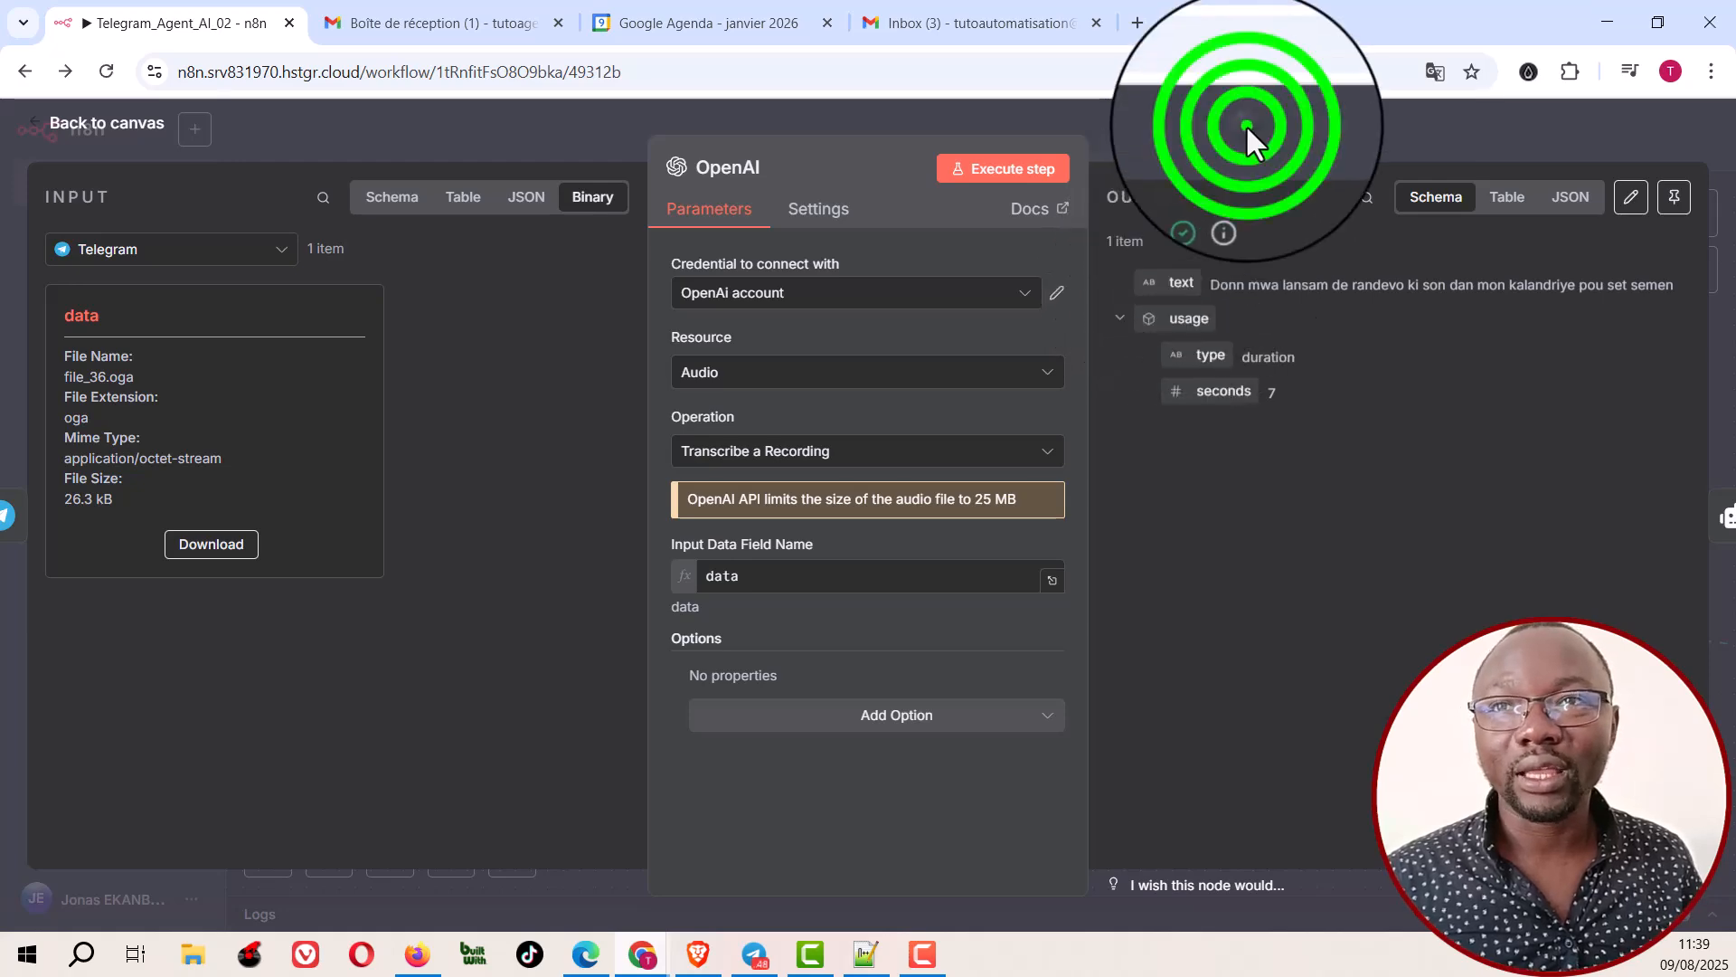
left_click(1073, 504)
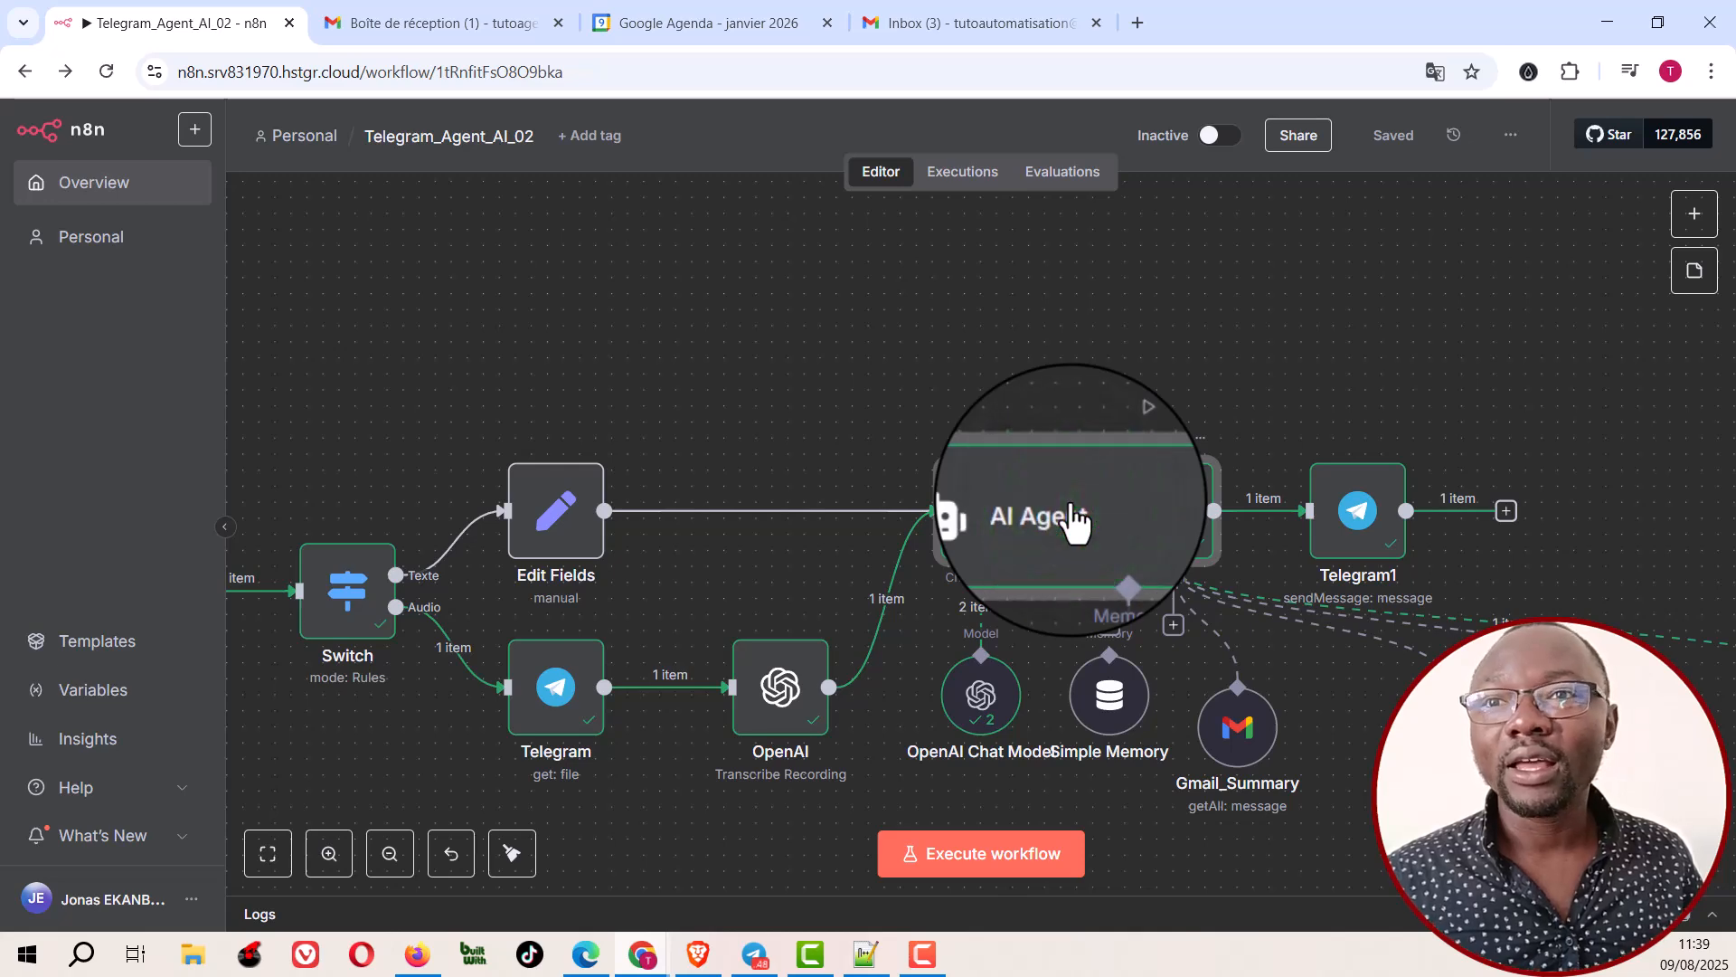
Step: Examine the AI Agent node's user prompt expression and its full system message with role, behaviour, date and tools, and return to the canvas
double_click(1074, 504)
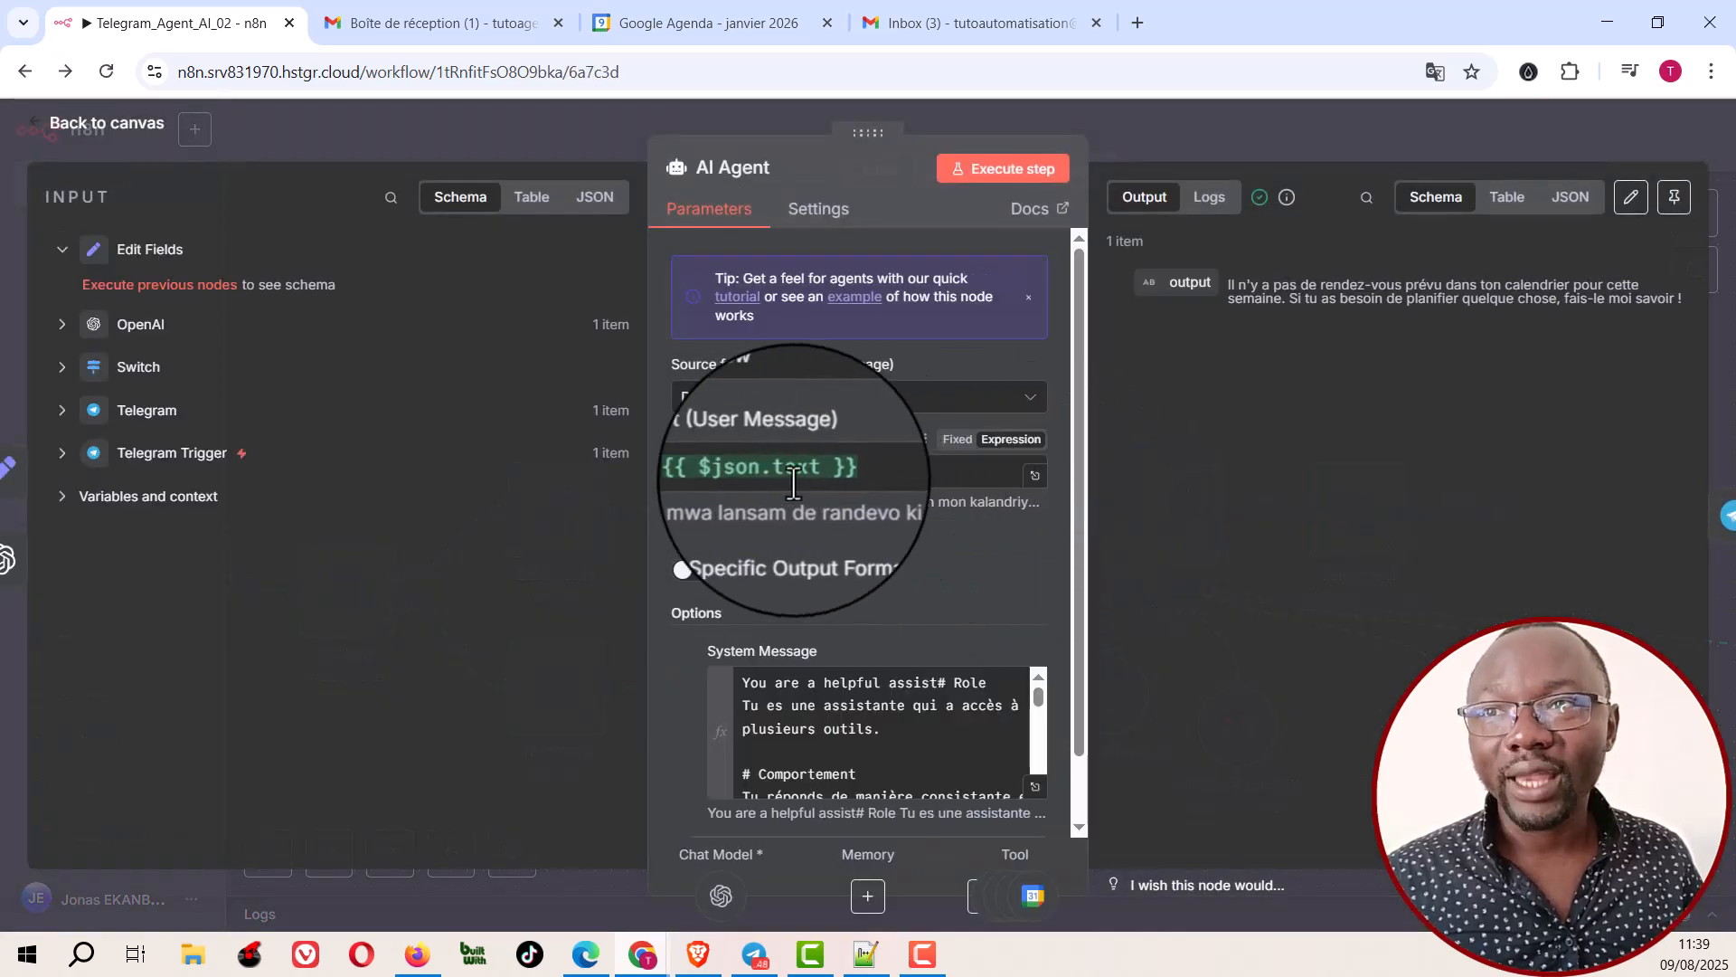
scroll(895, 533, "down", 1)
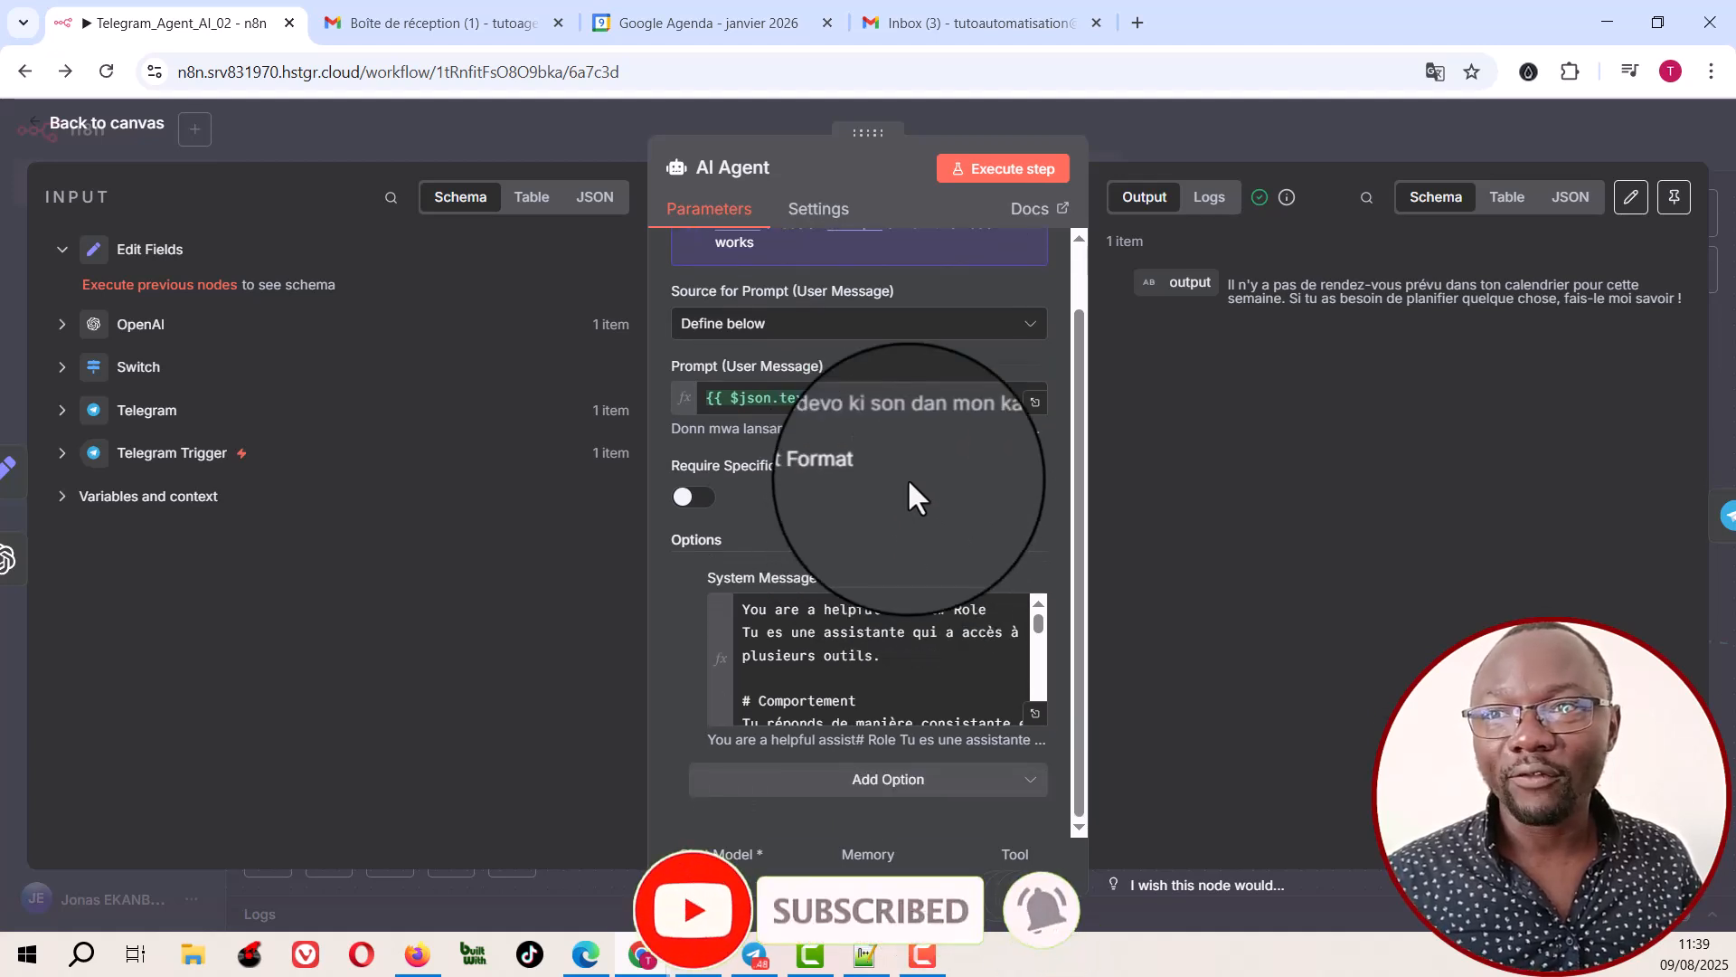
left_click(1038, 716)
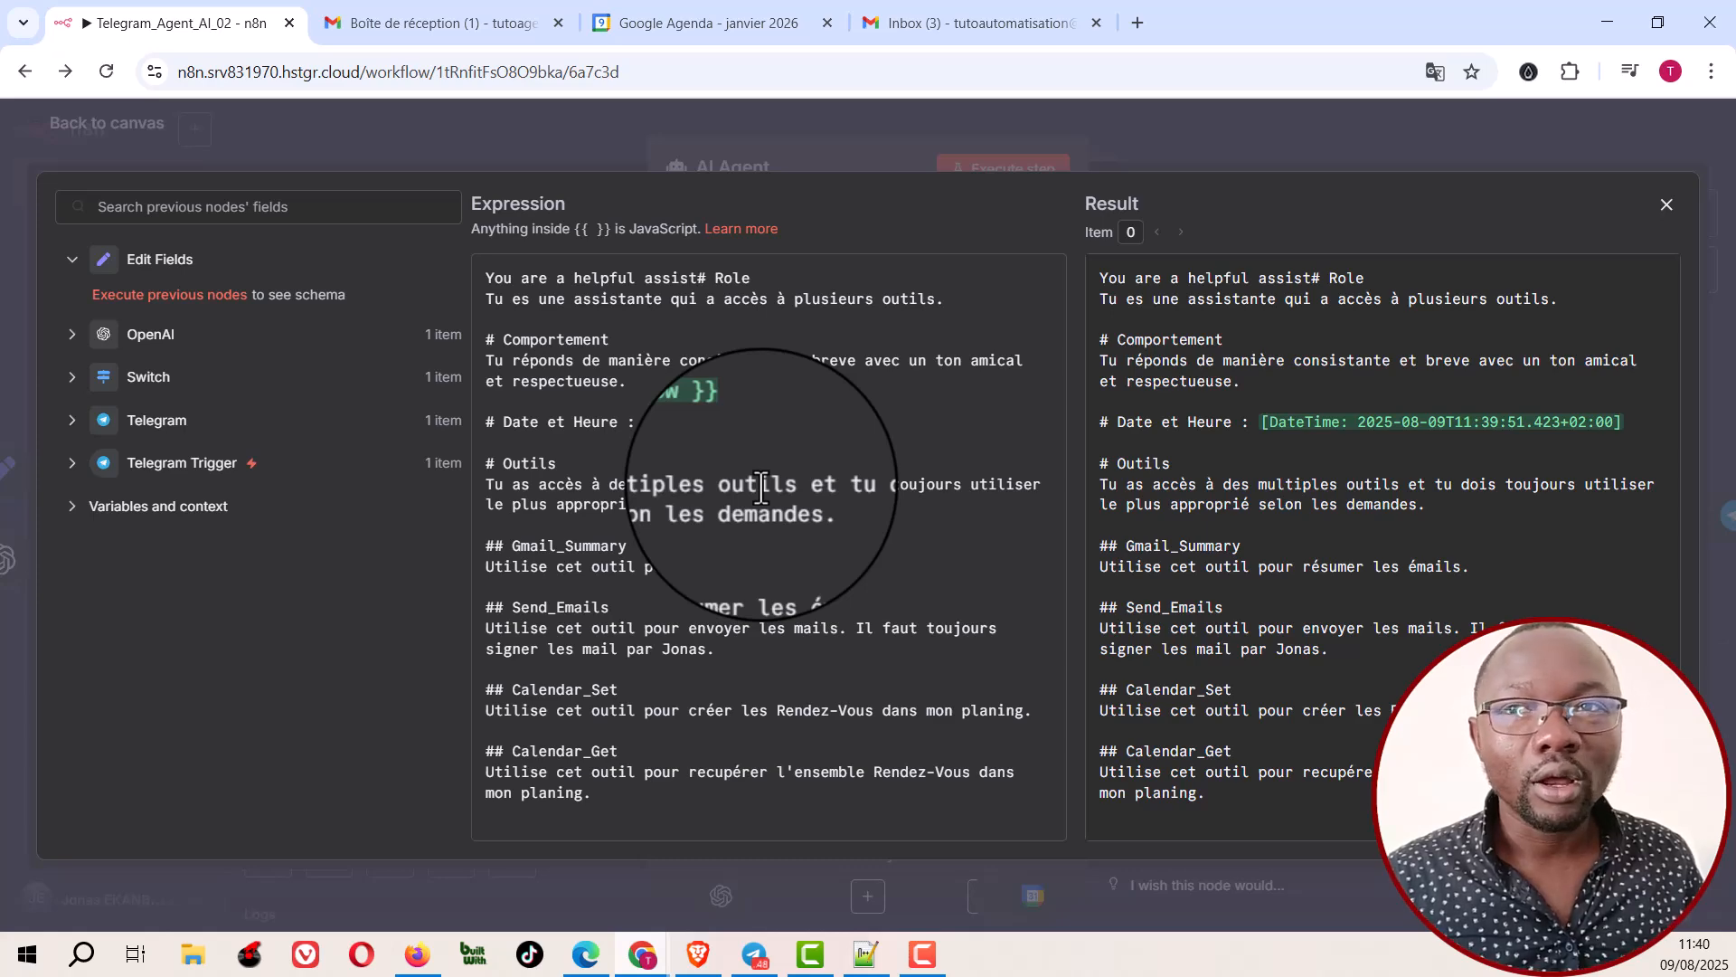
key("Escape")
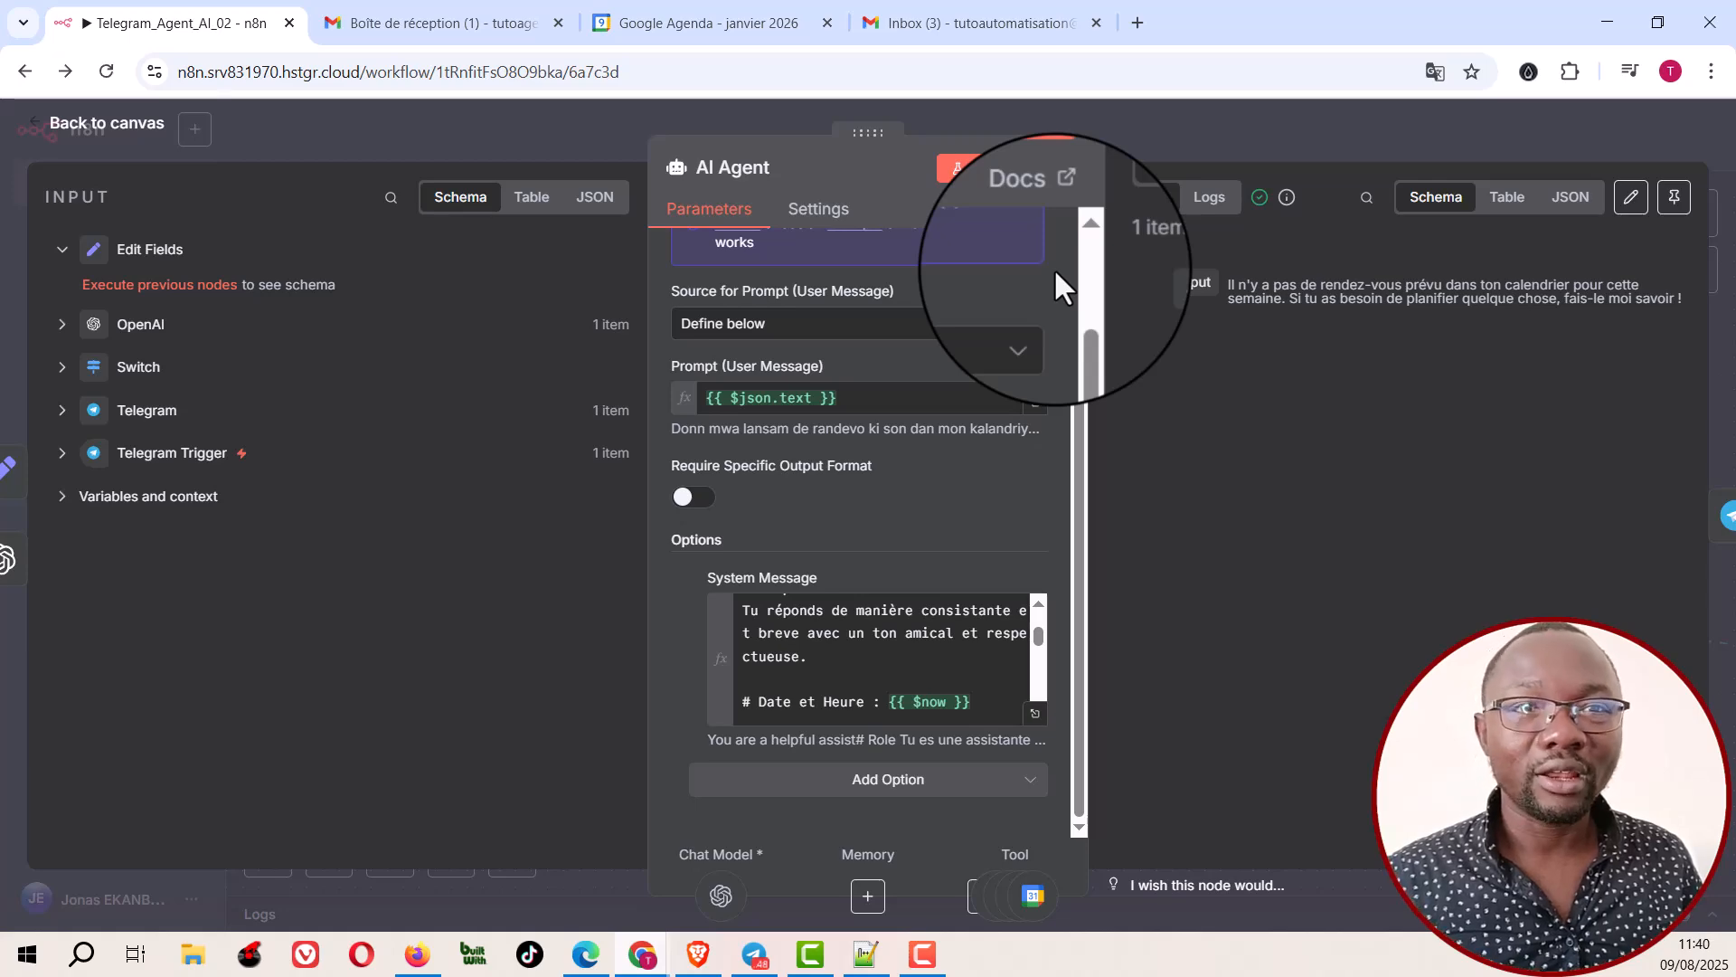
left_click(1170, 119)
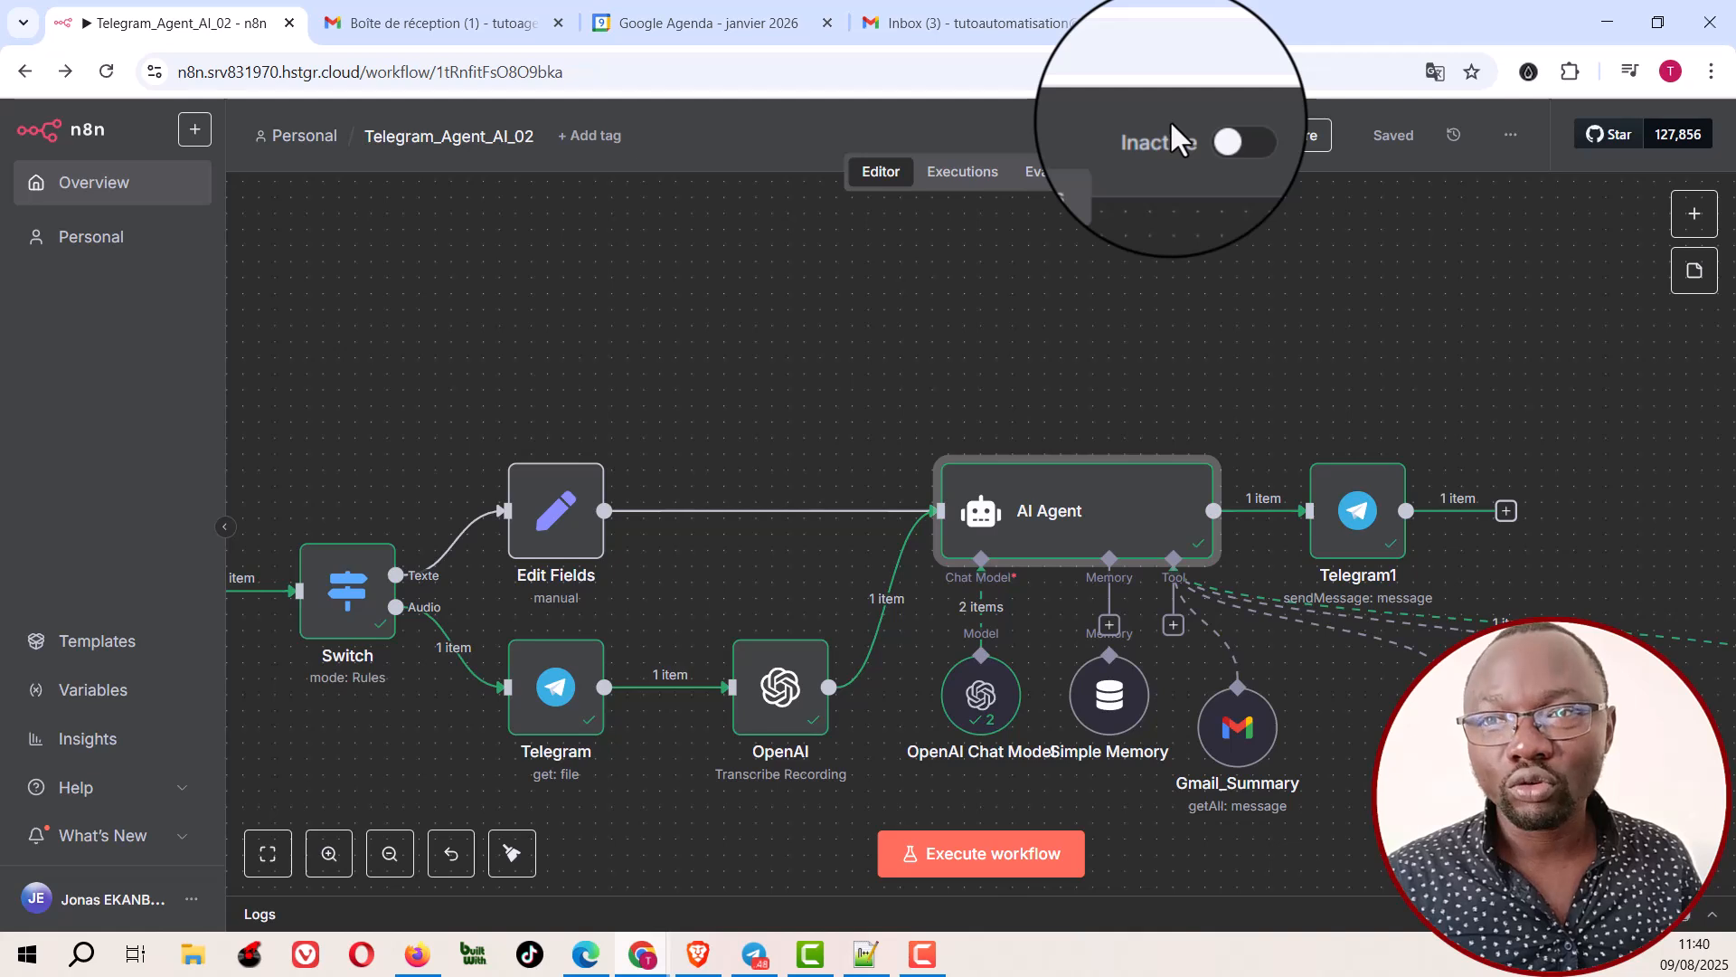
Step: Examine the OpenAI Chat Model's credential and model, and the Gmail_Summary tool's settings for retrieving messages
double_click(984, 715)
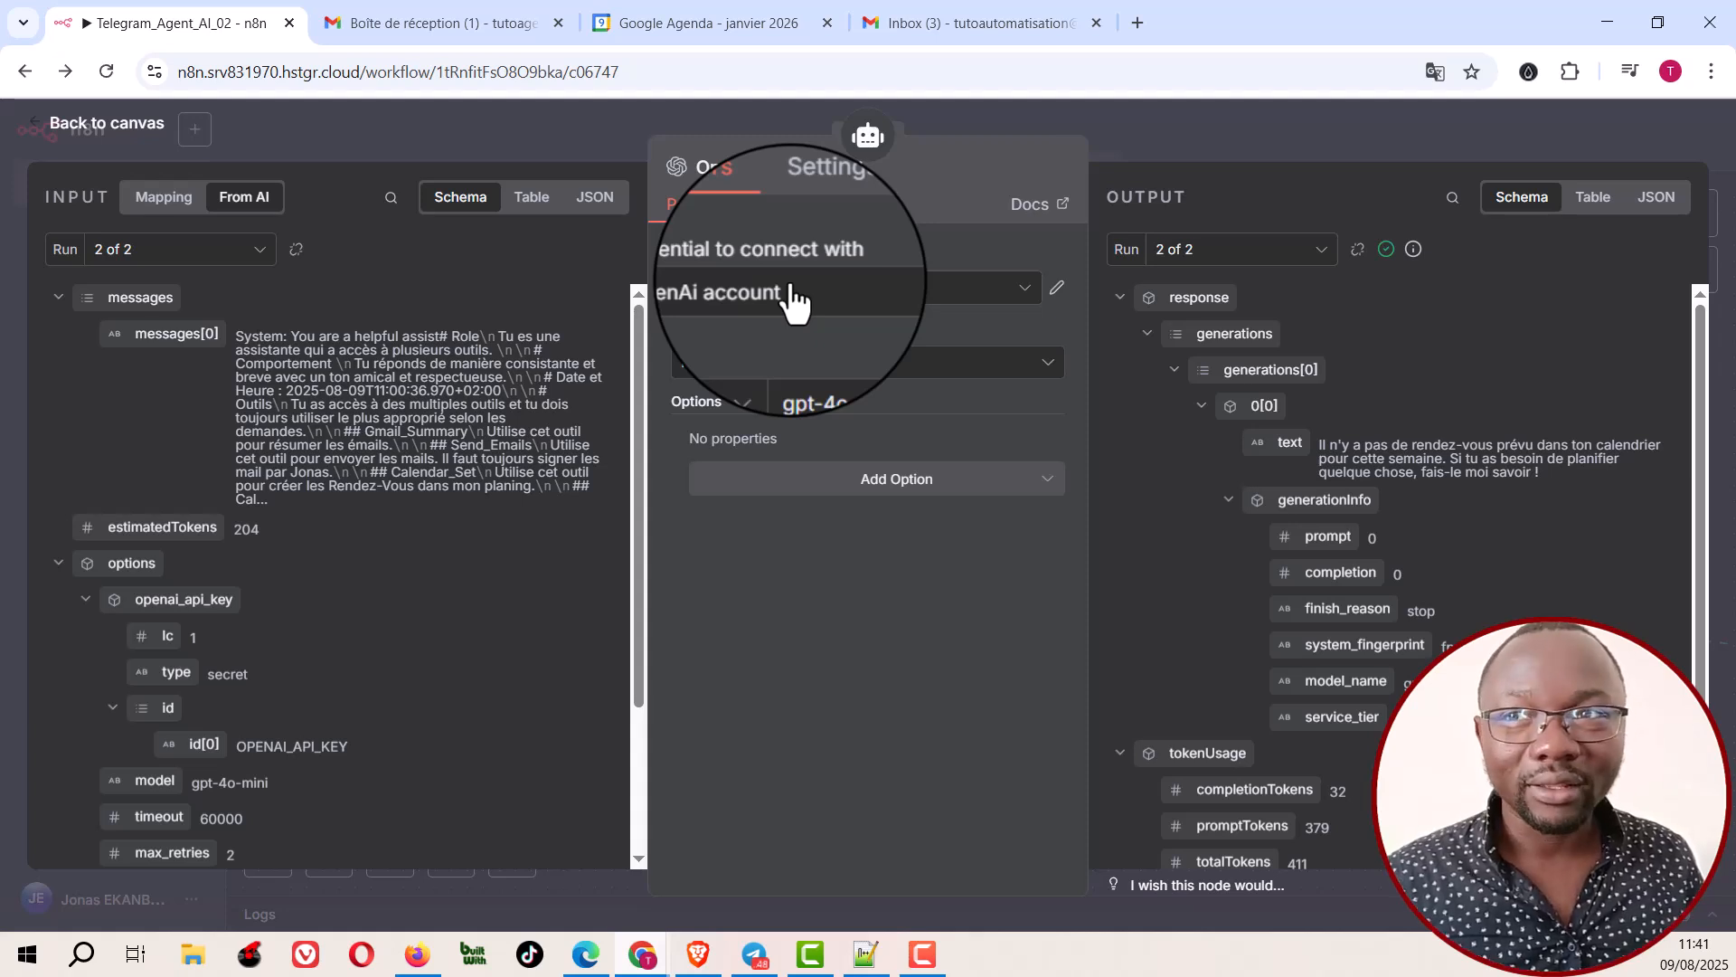
left_click(1142, 119)
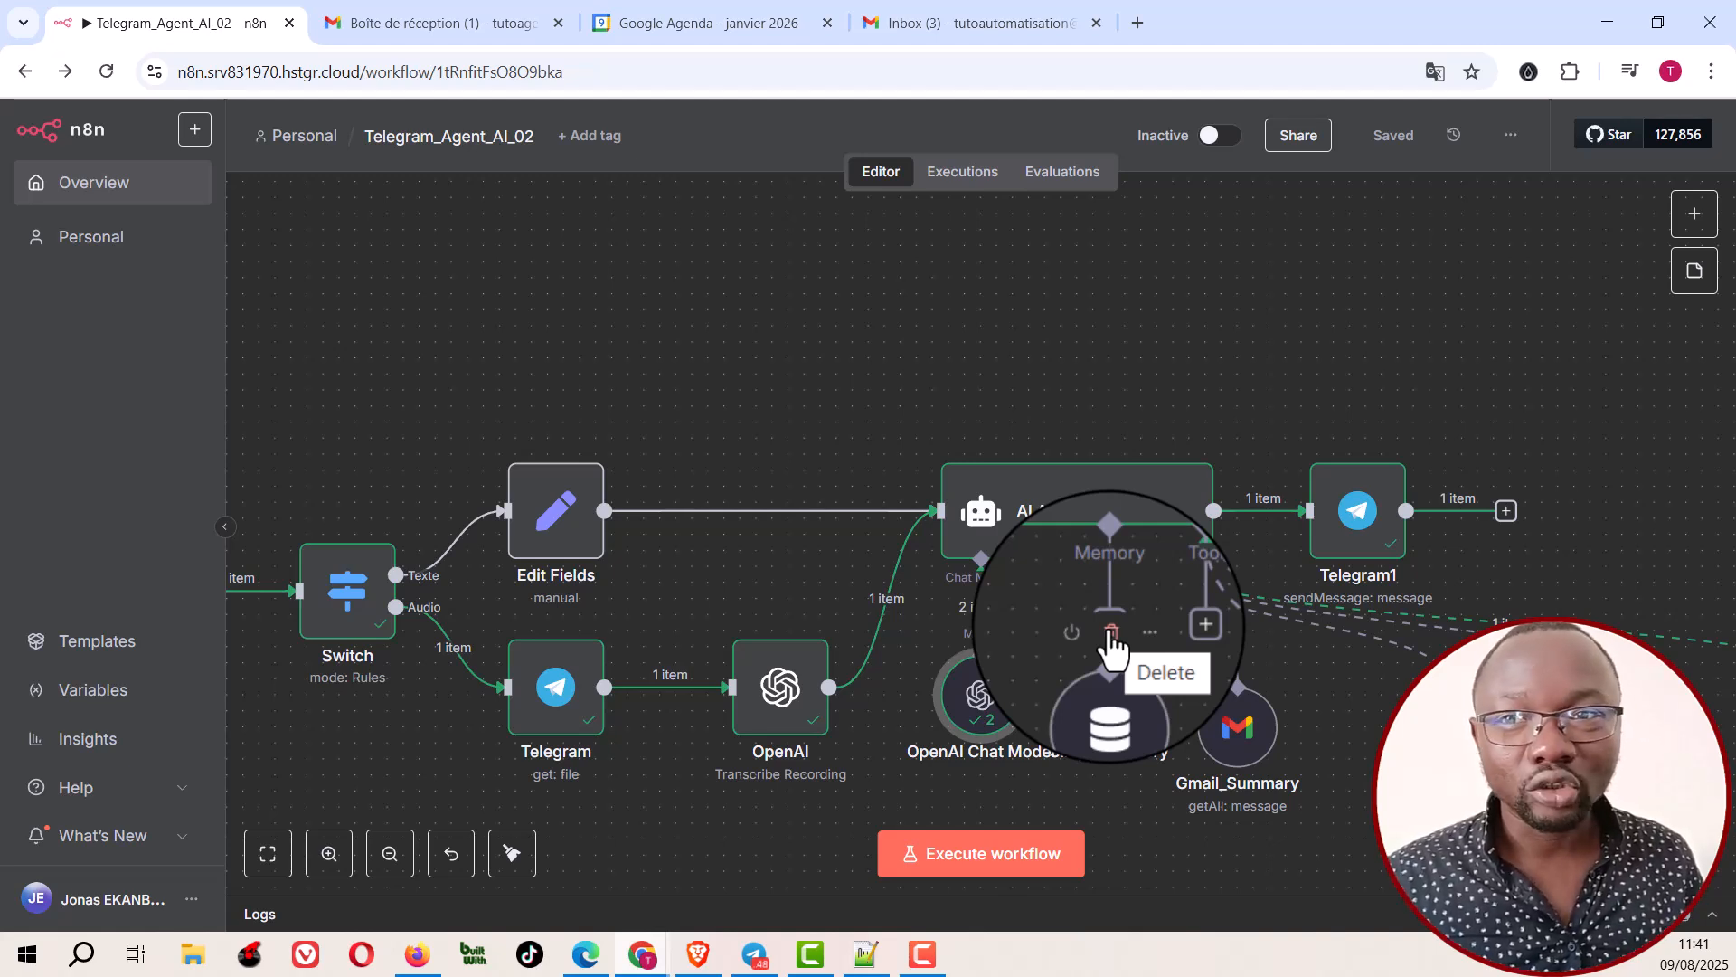
left_click(1112, 635)
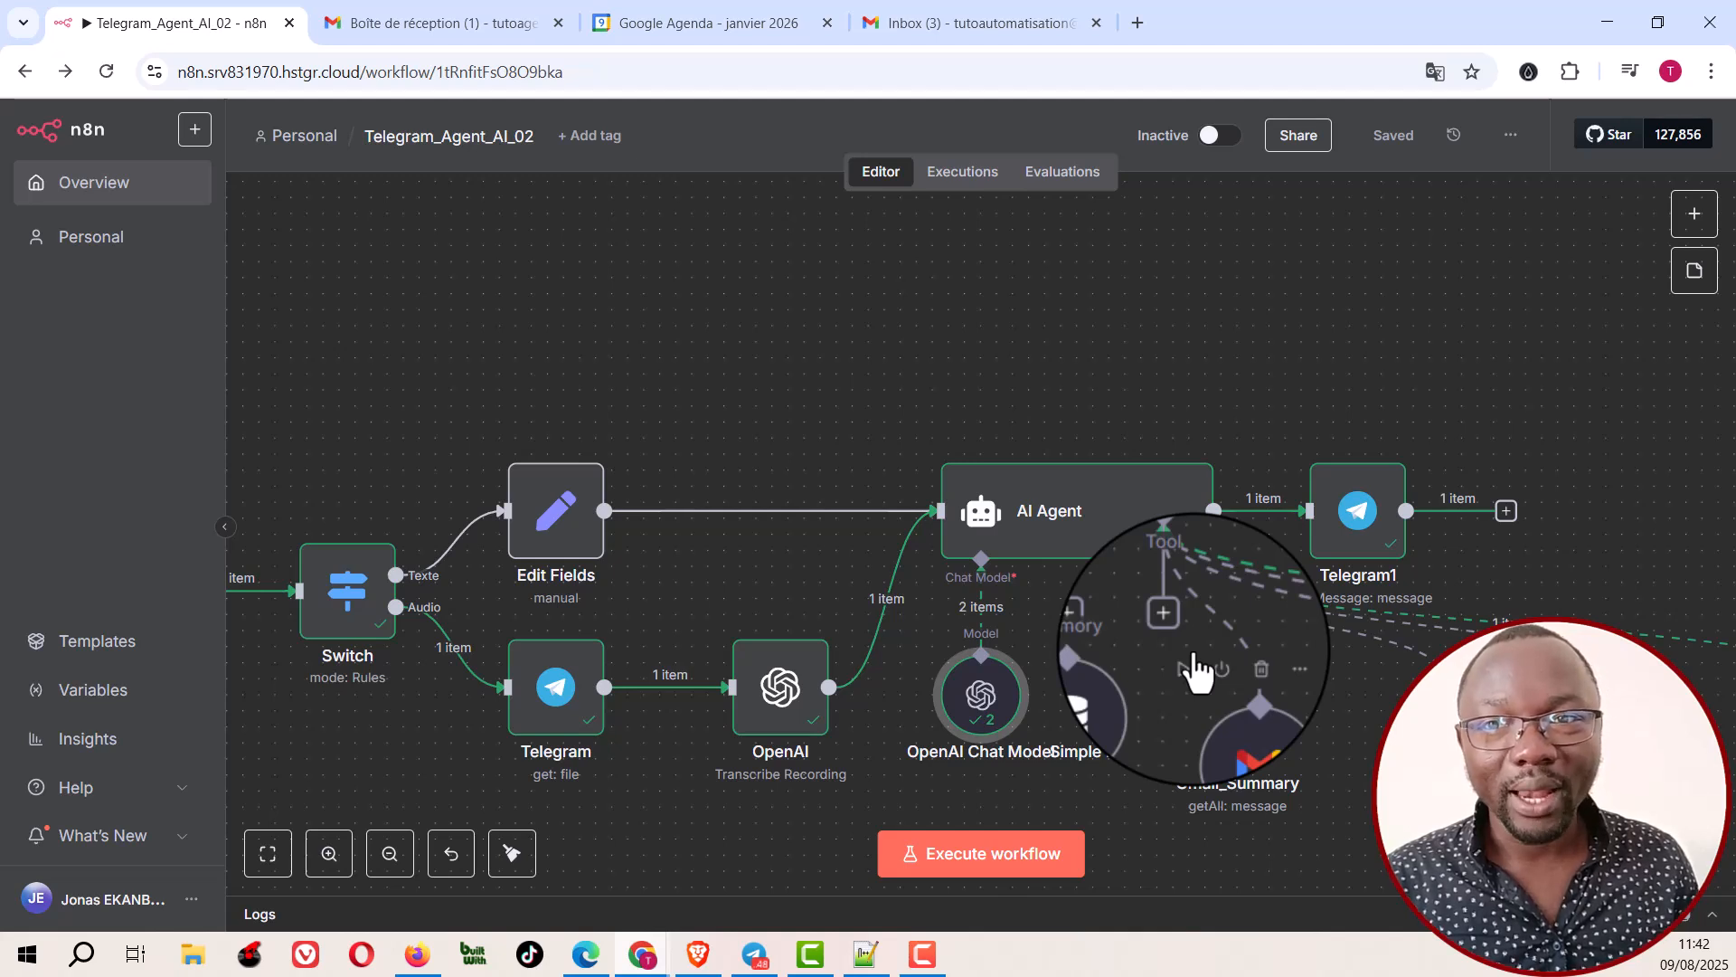
left_click(1239, 737)
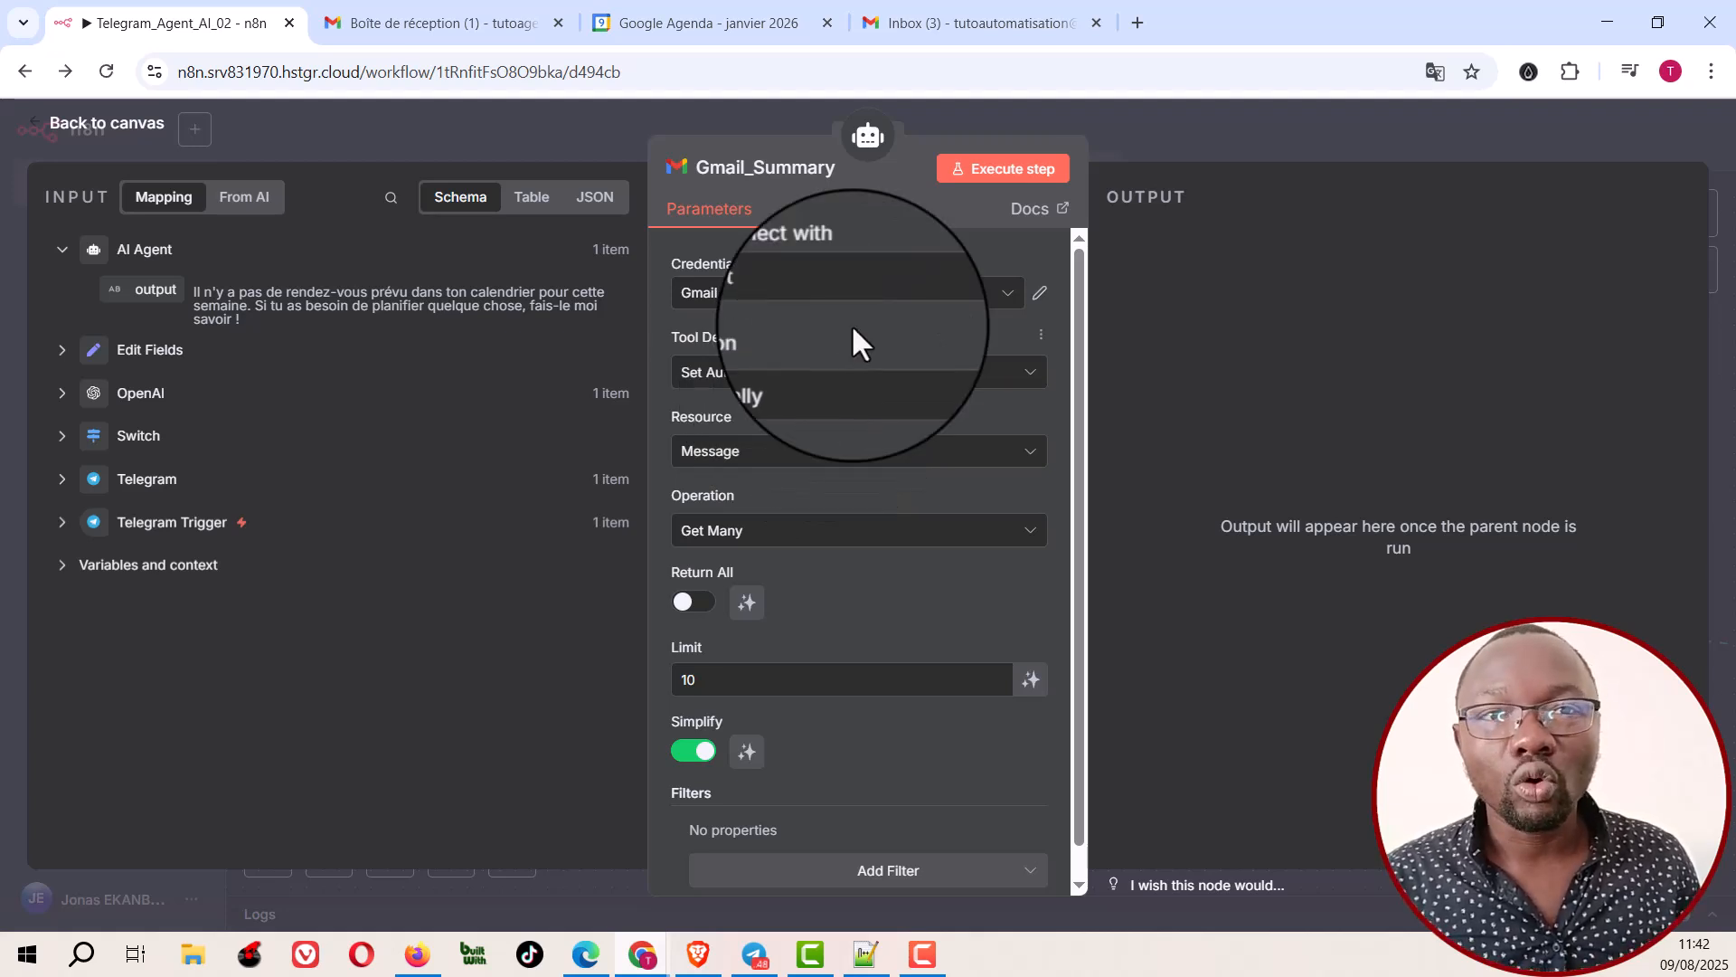
left_click(1163, 126)
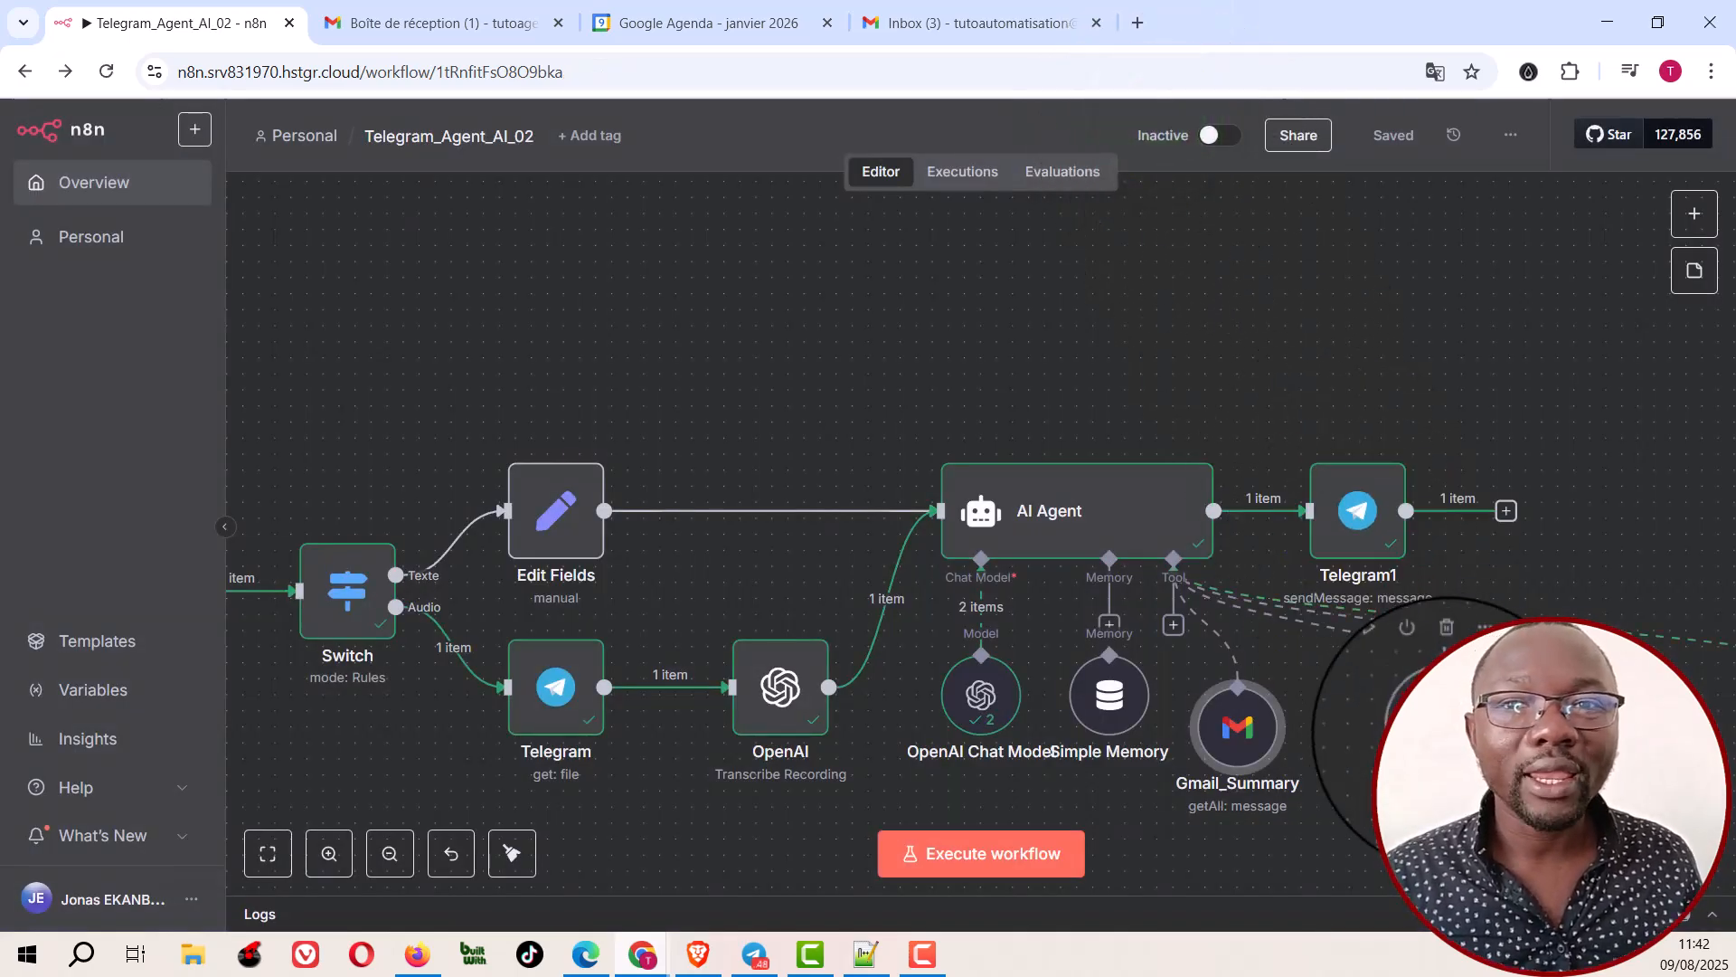
Step: Review the Send_Emails tool's settings, switching the Message field out of model-defined mode and back again
left_click(1447, 726)
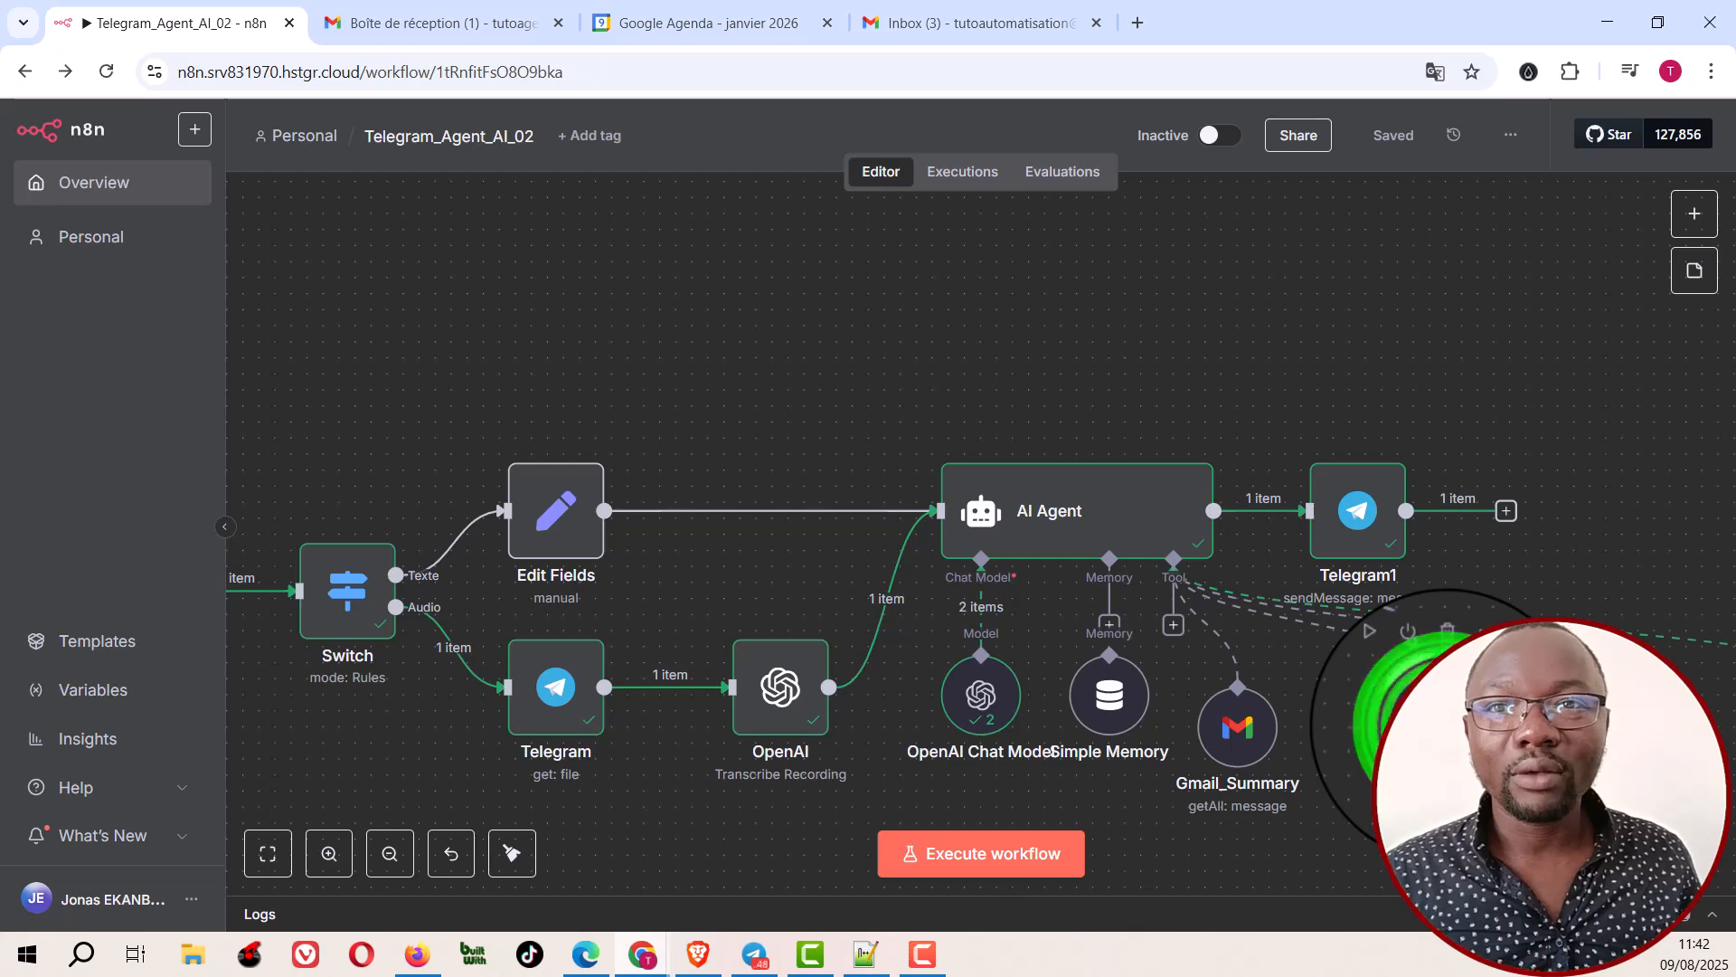
double_click(1447, 727)
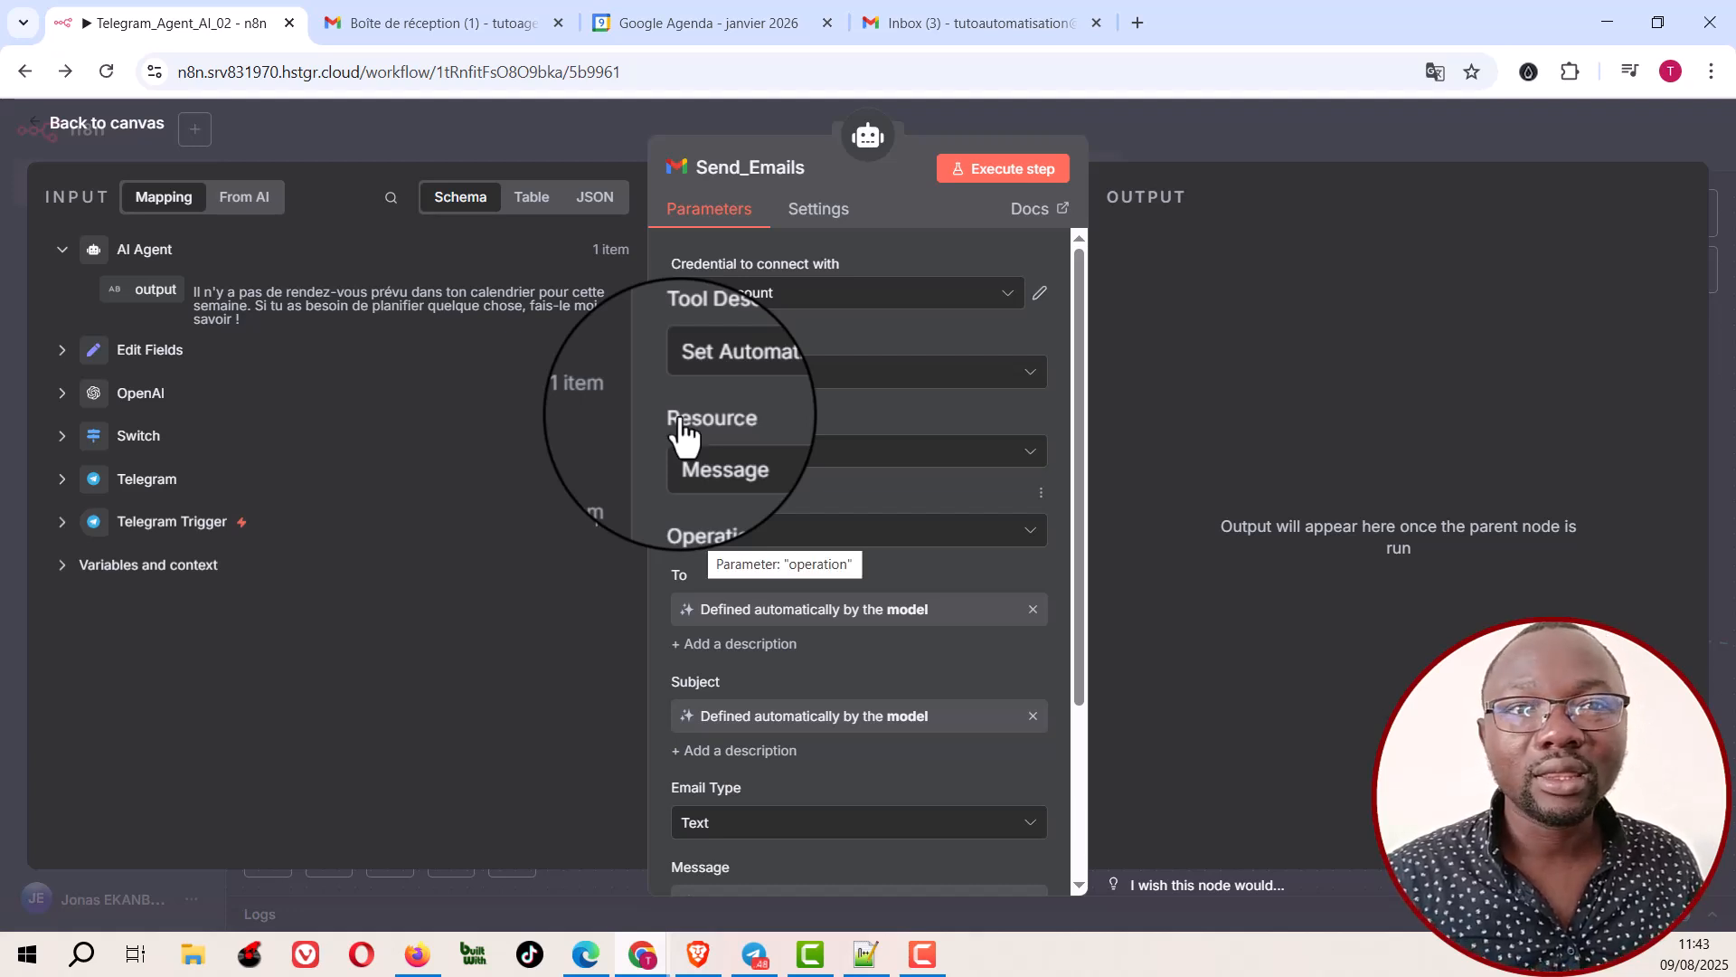
scroll(754, 588, "down", 3)
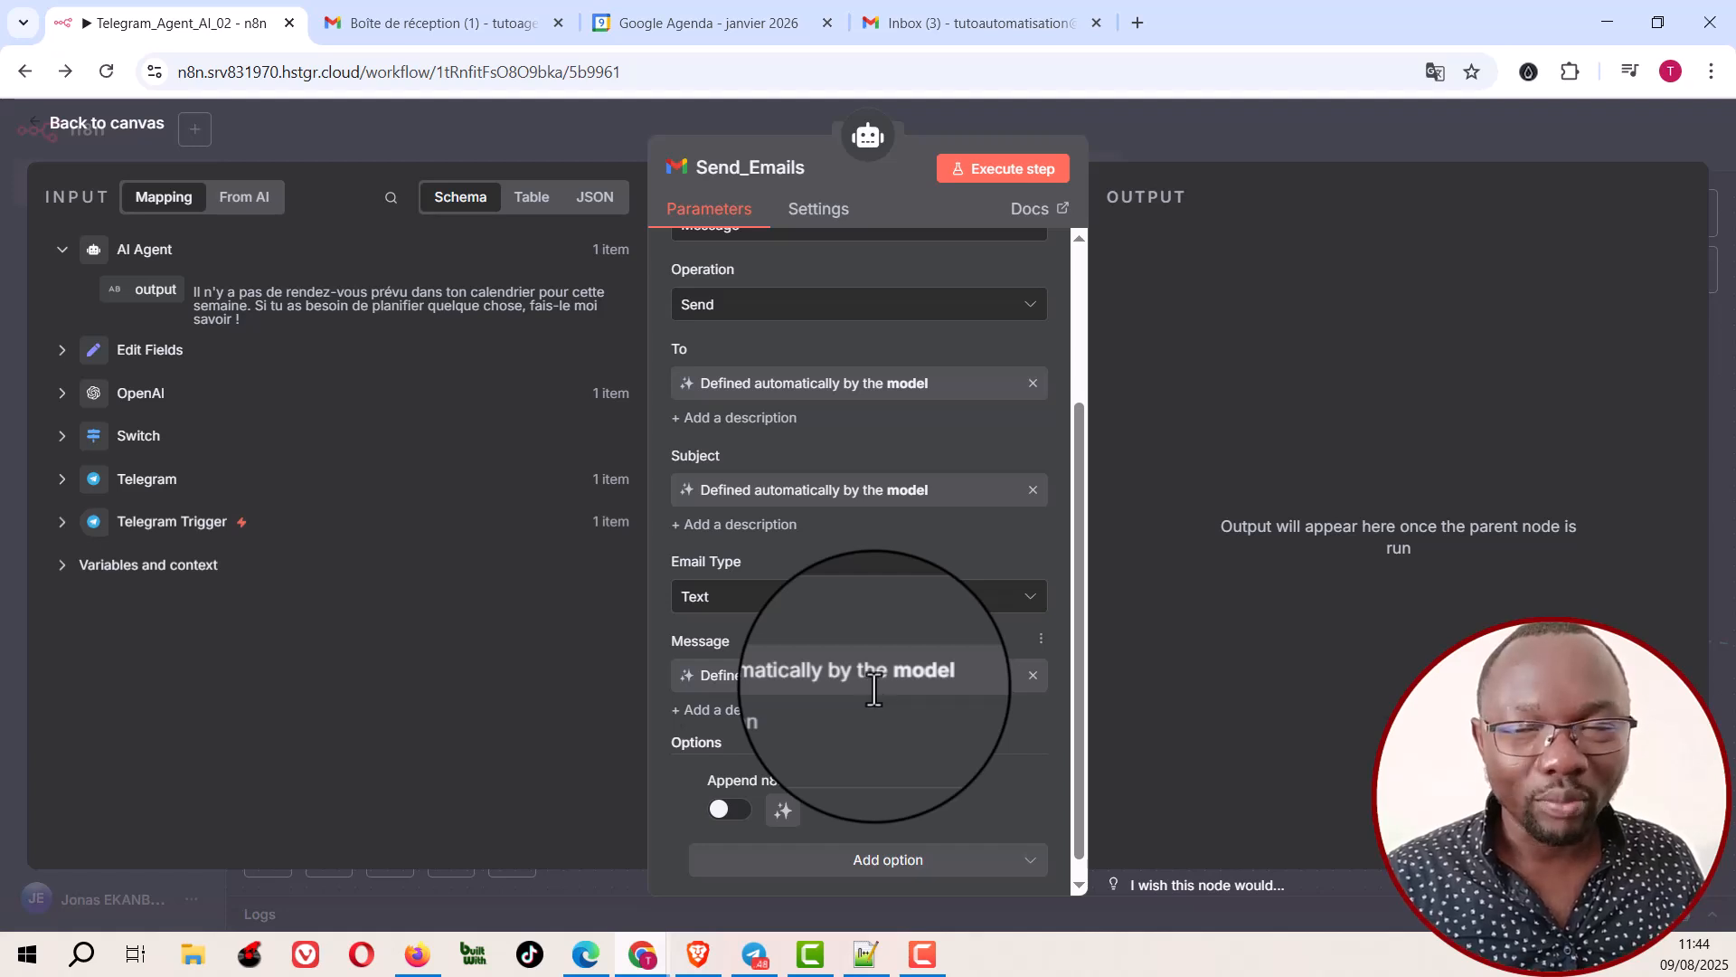
left_click(1034, 679)
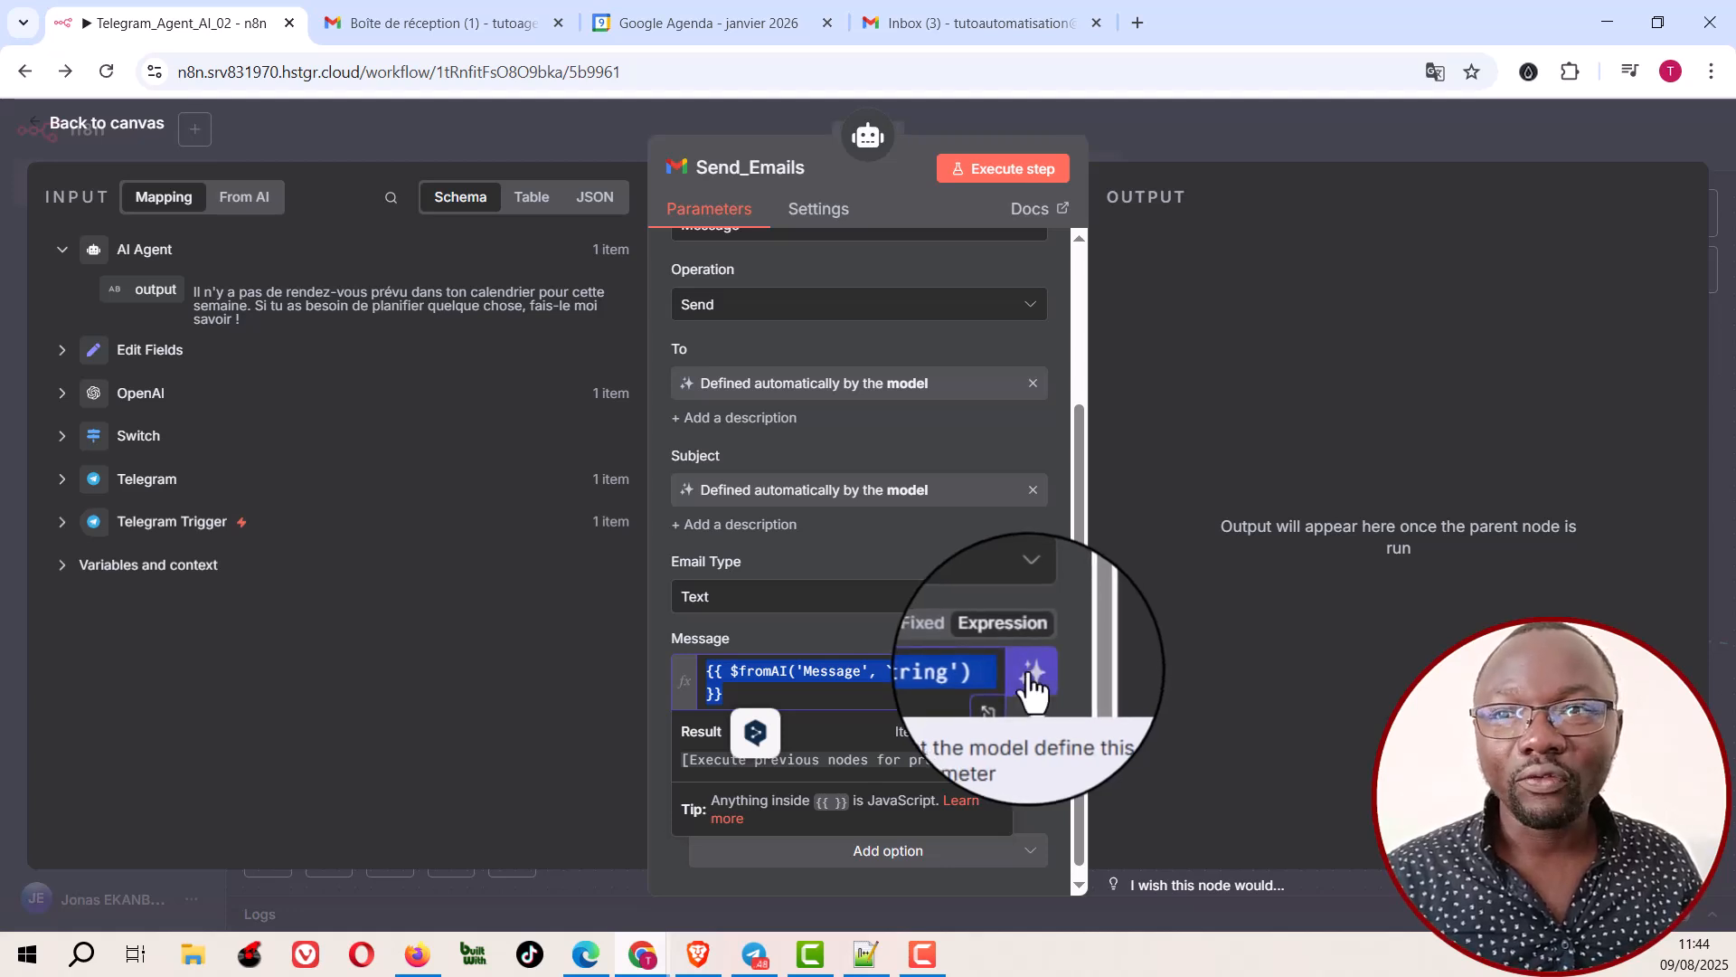
left_click(1032, 680)
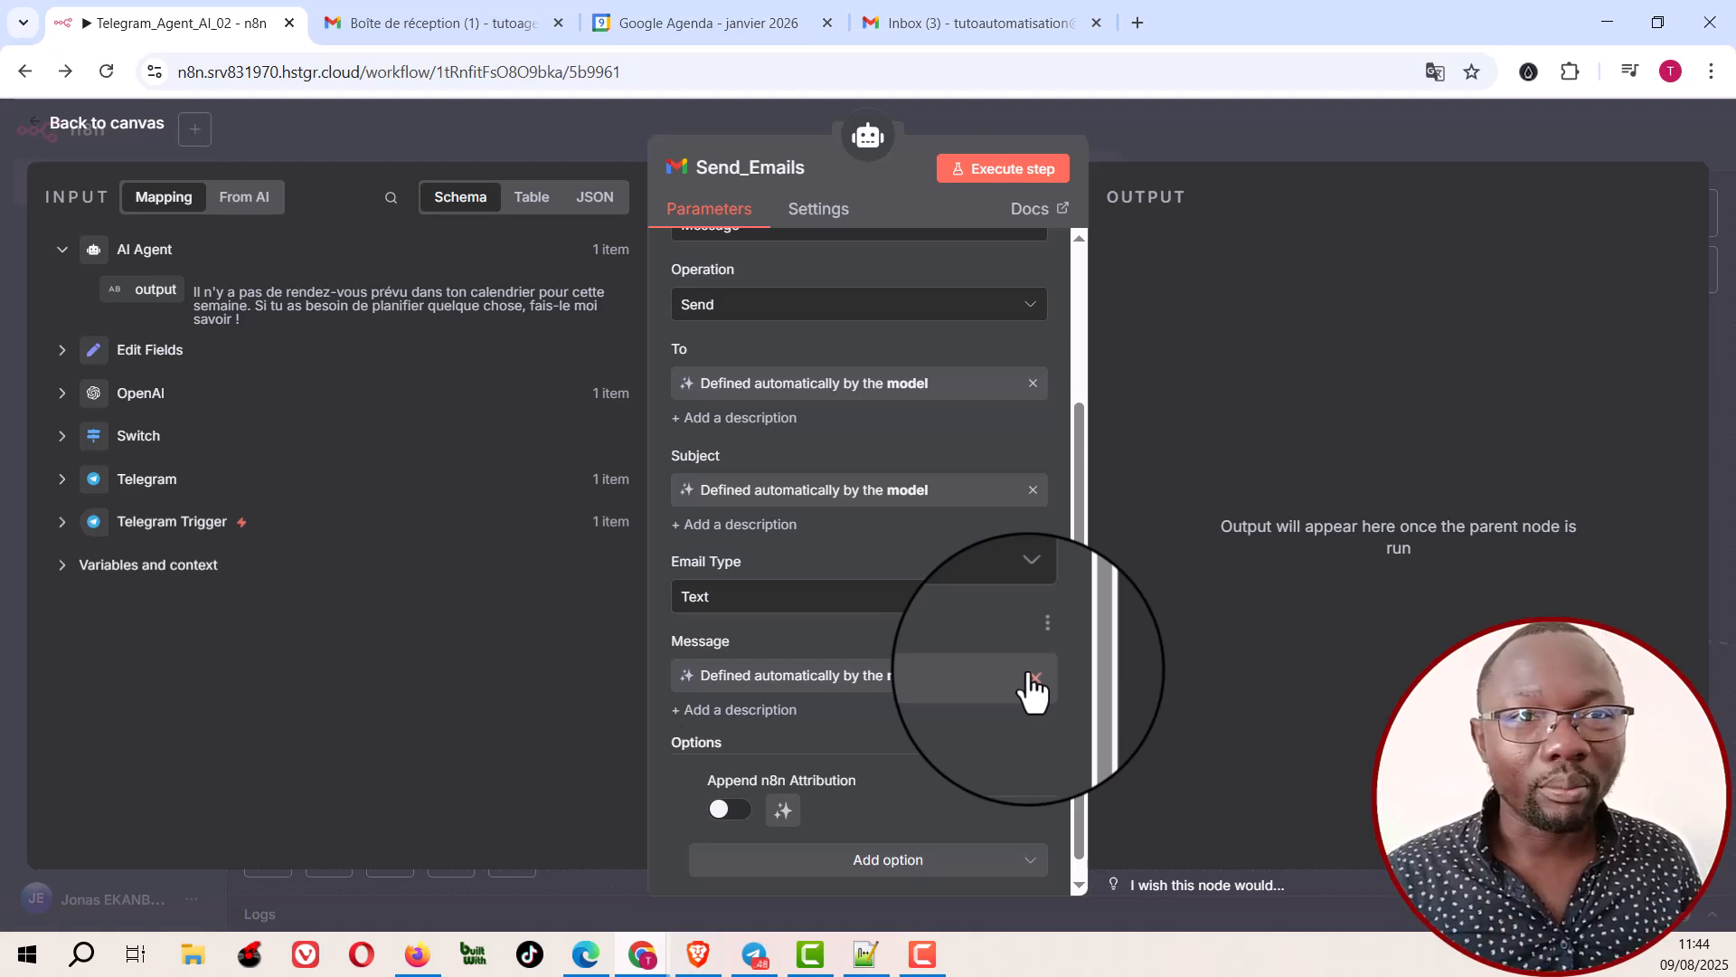
scroll(1028, 668, "down", 1)
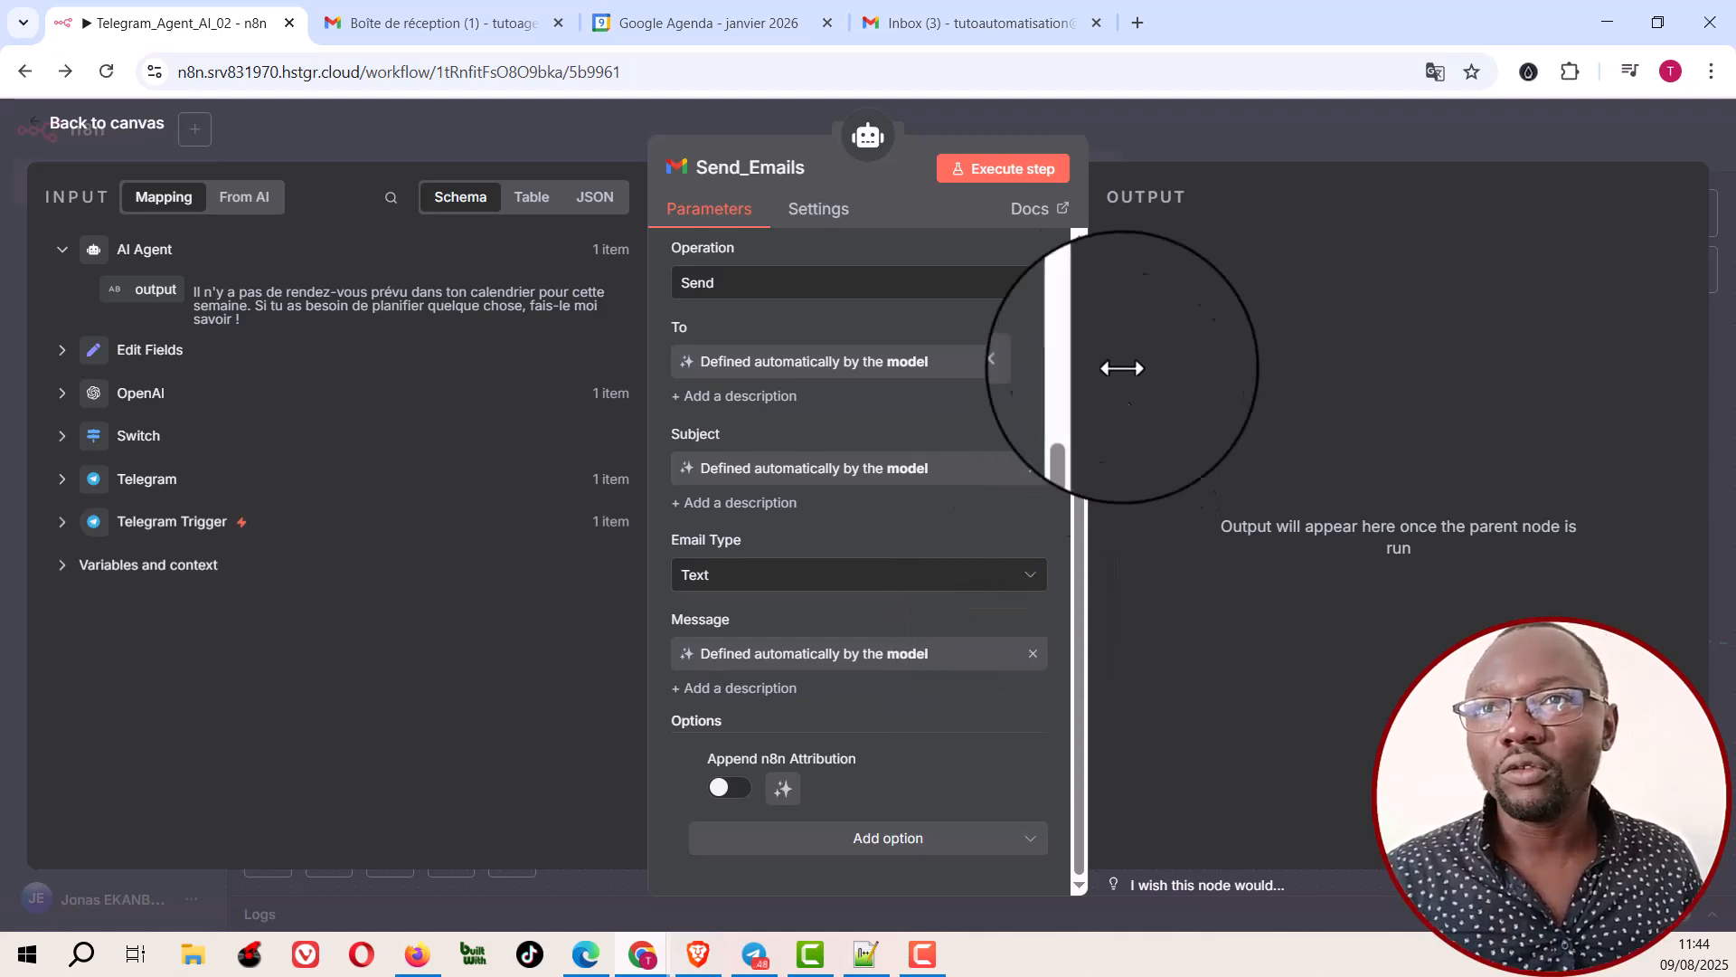
Step: Return to the canvas and tidy up the workflow's node layout
left_click(1195, 136)
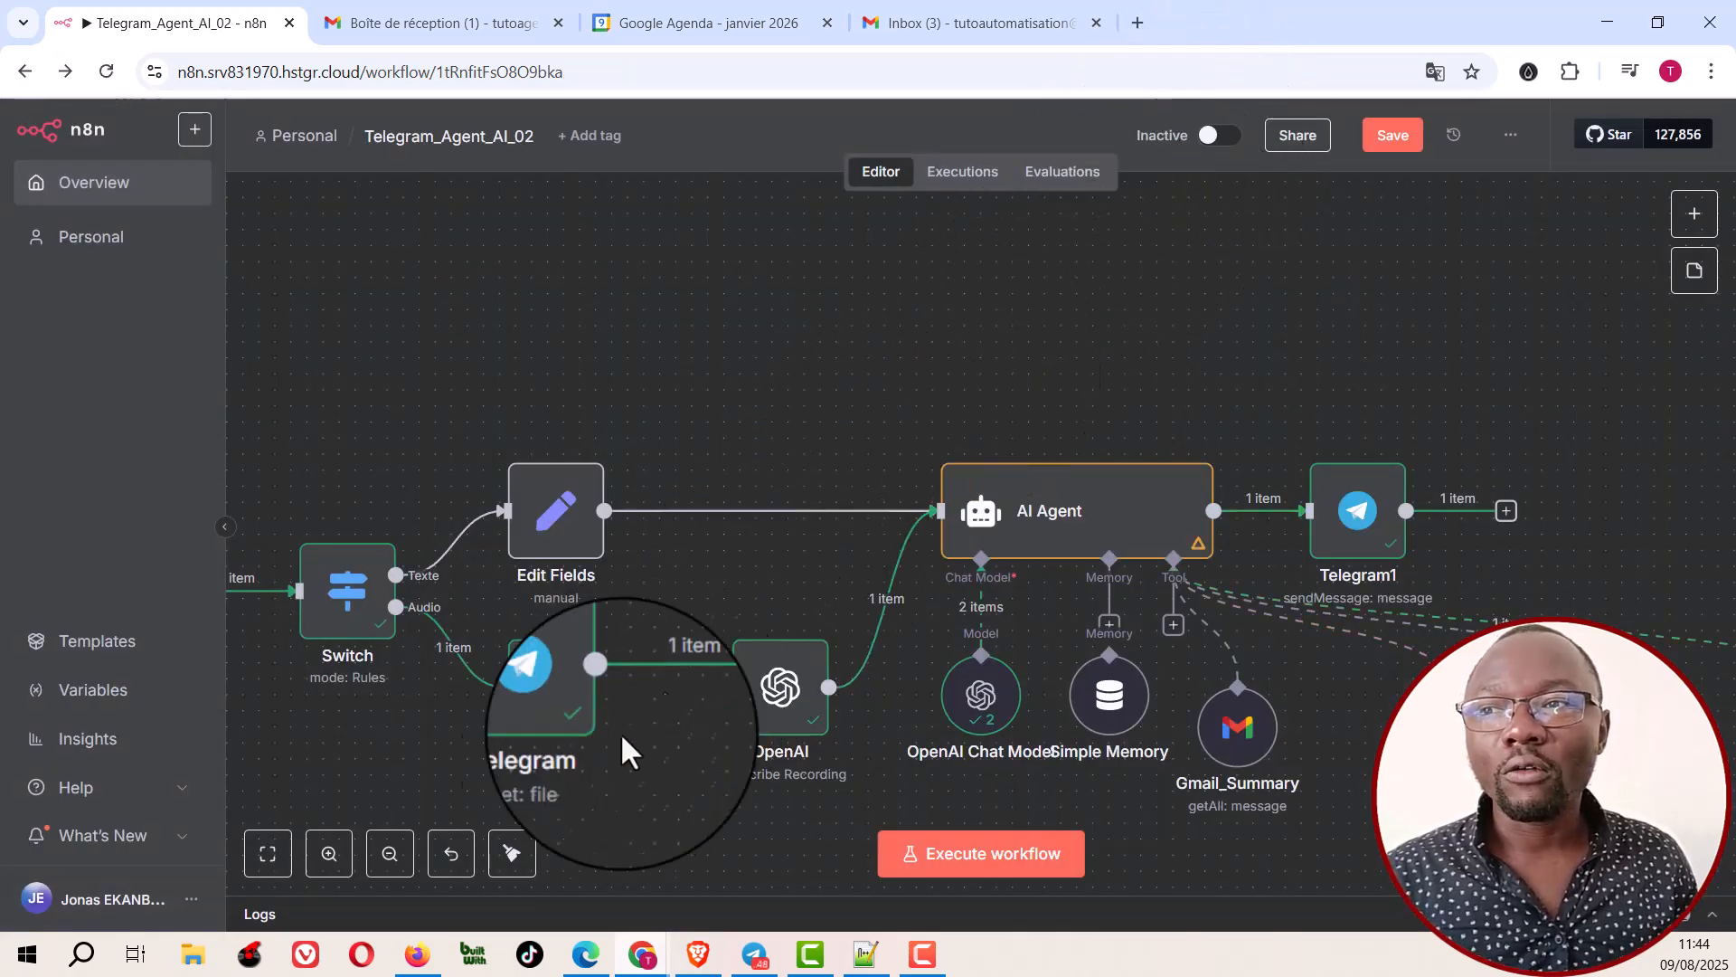
left_click(512, 854)
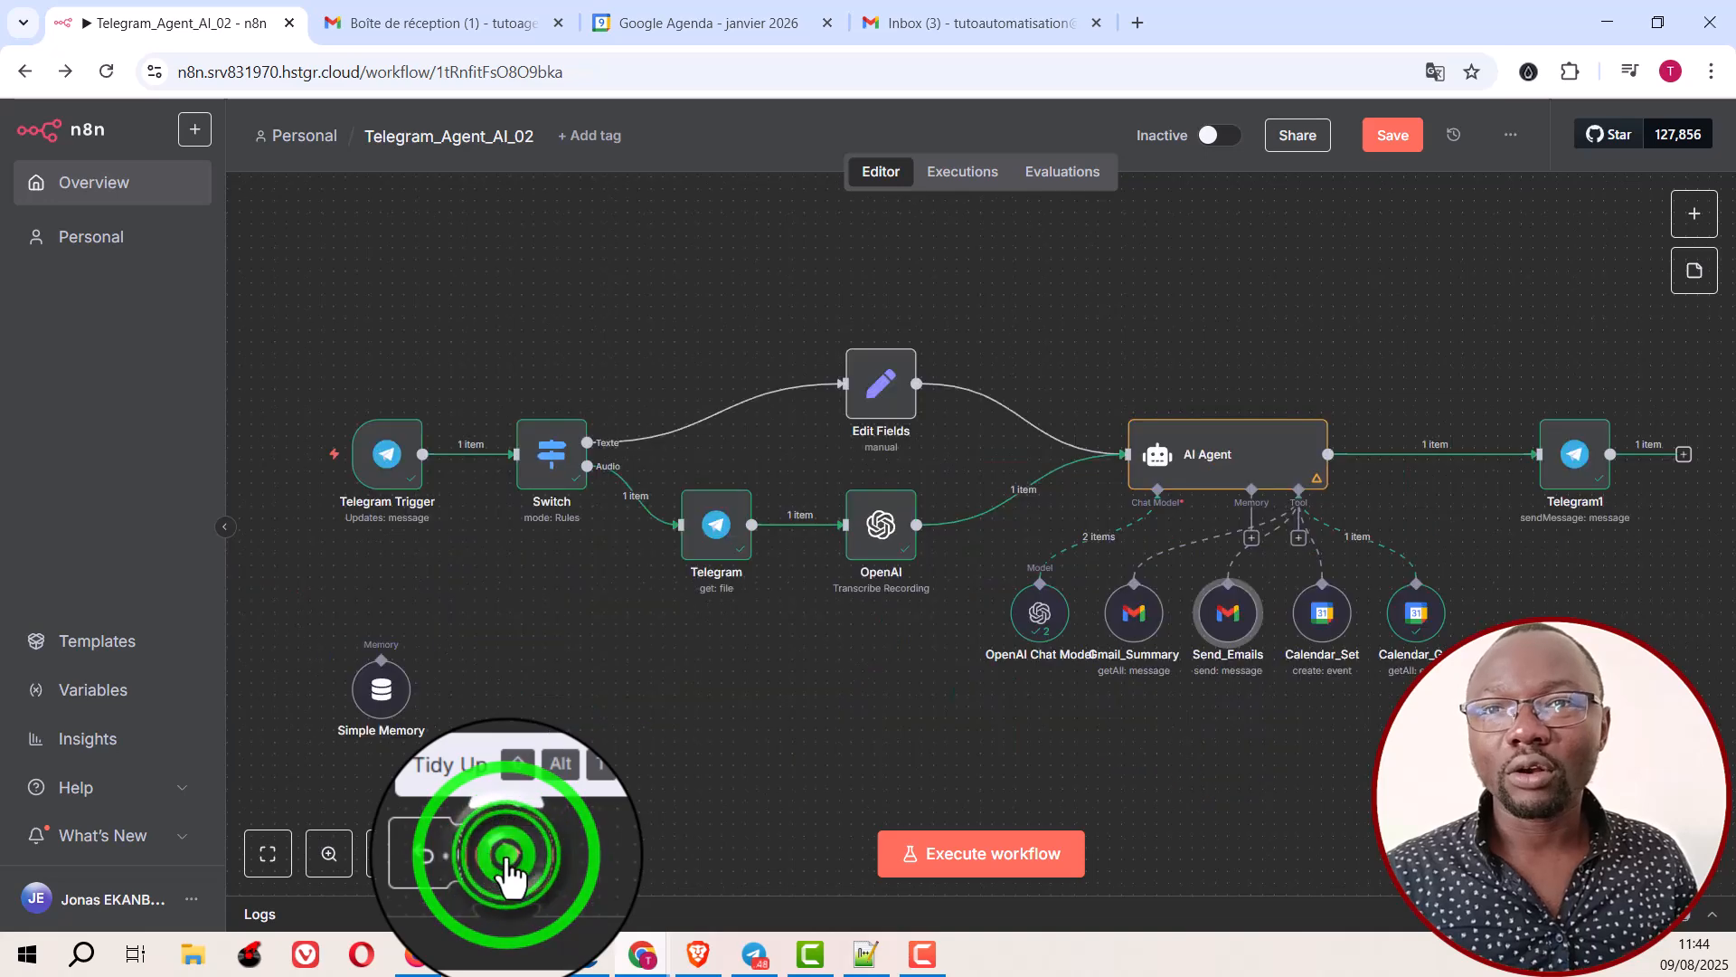
Step: Review the Calendar_Set tool's available credentials and calendars, keeping the current selections
left_click(1323, 623)
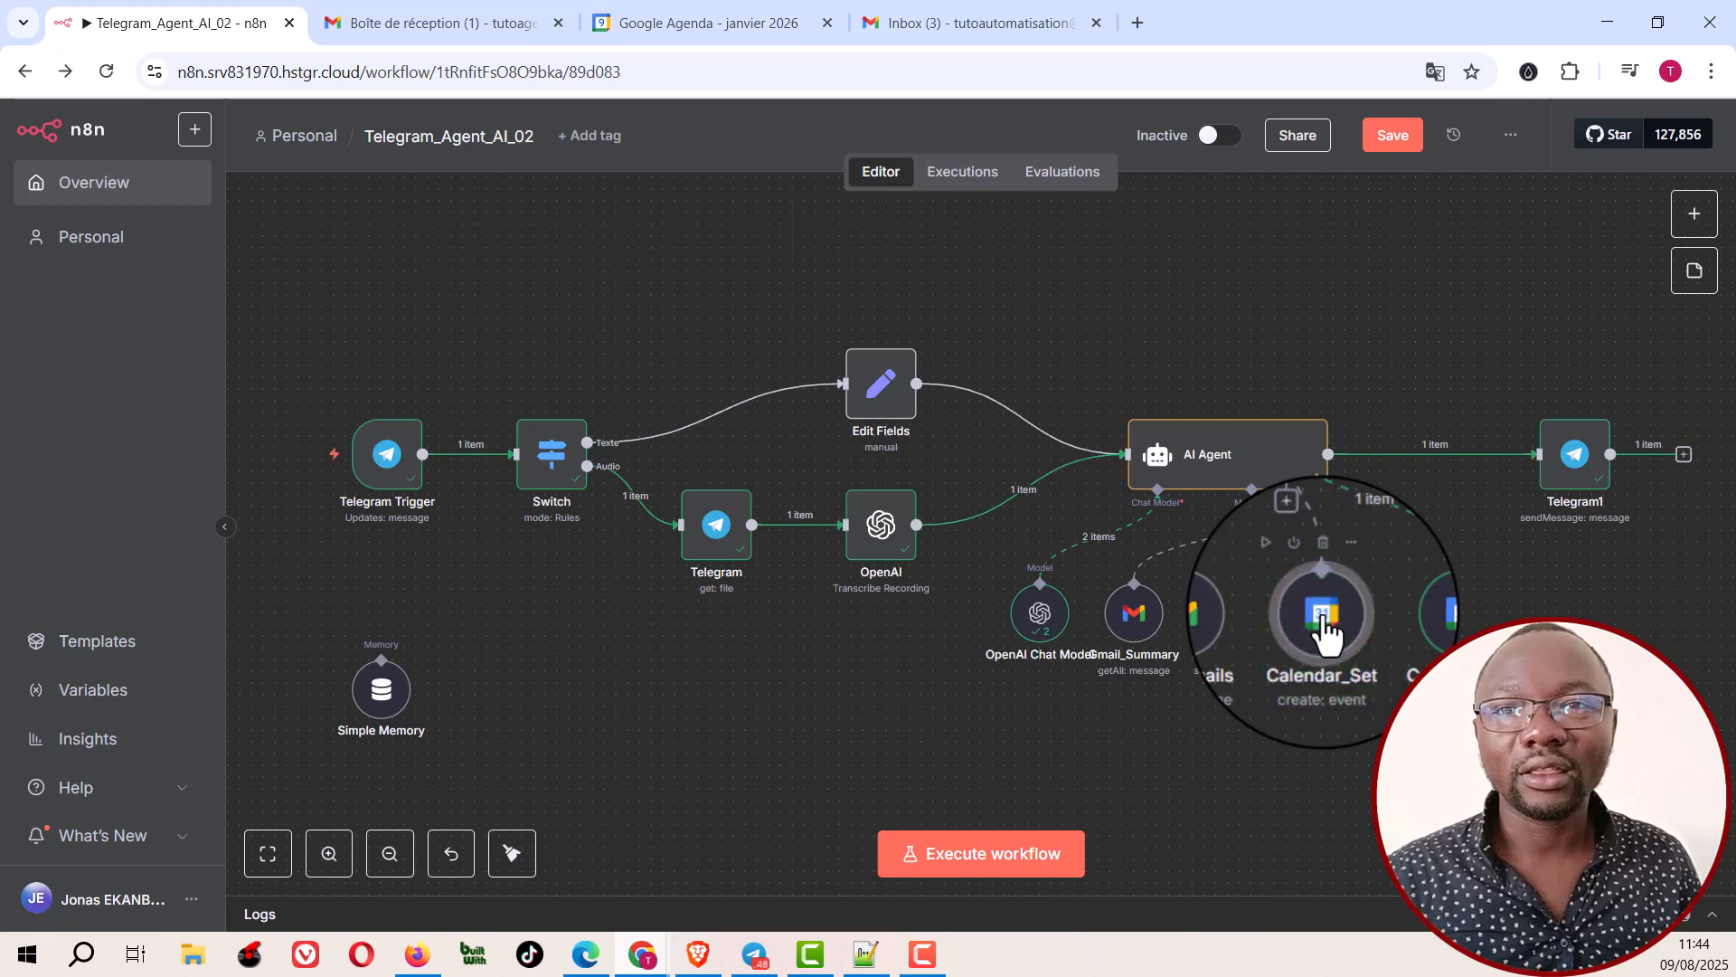
double_click(1323, 622)
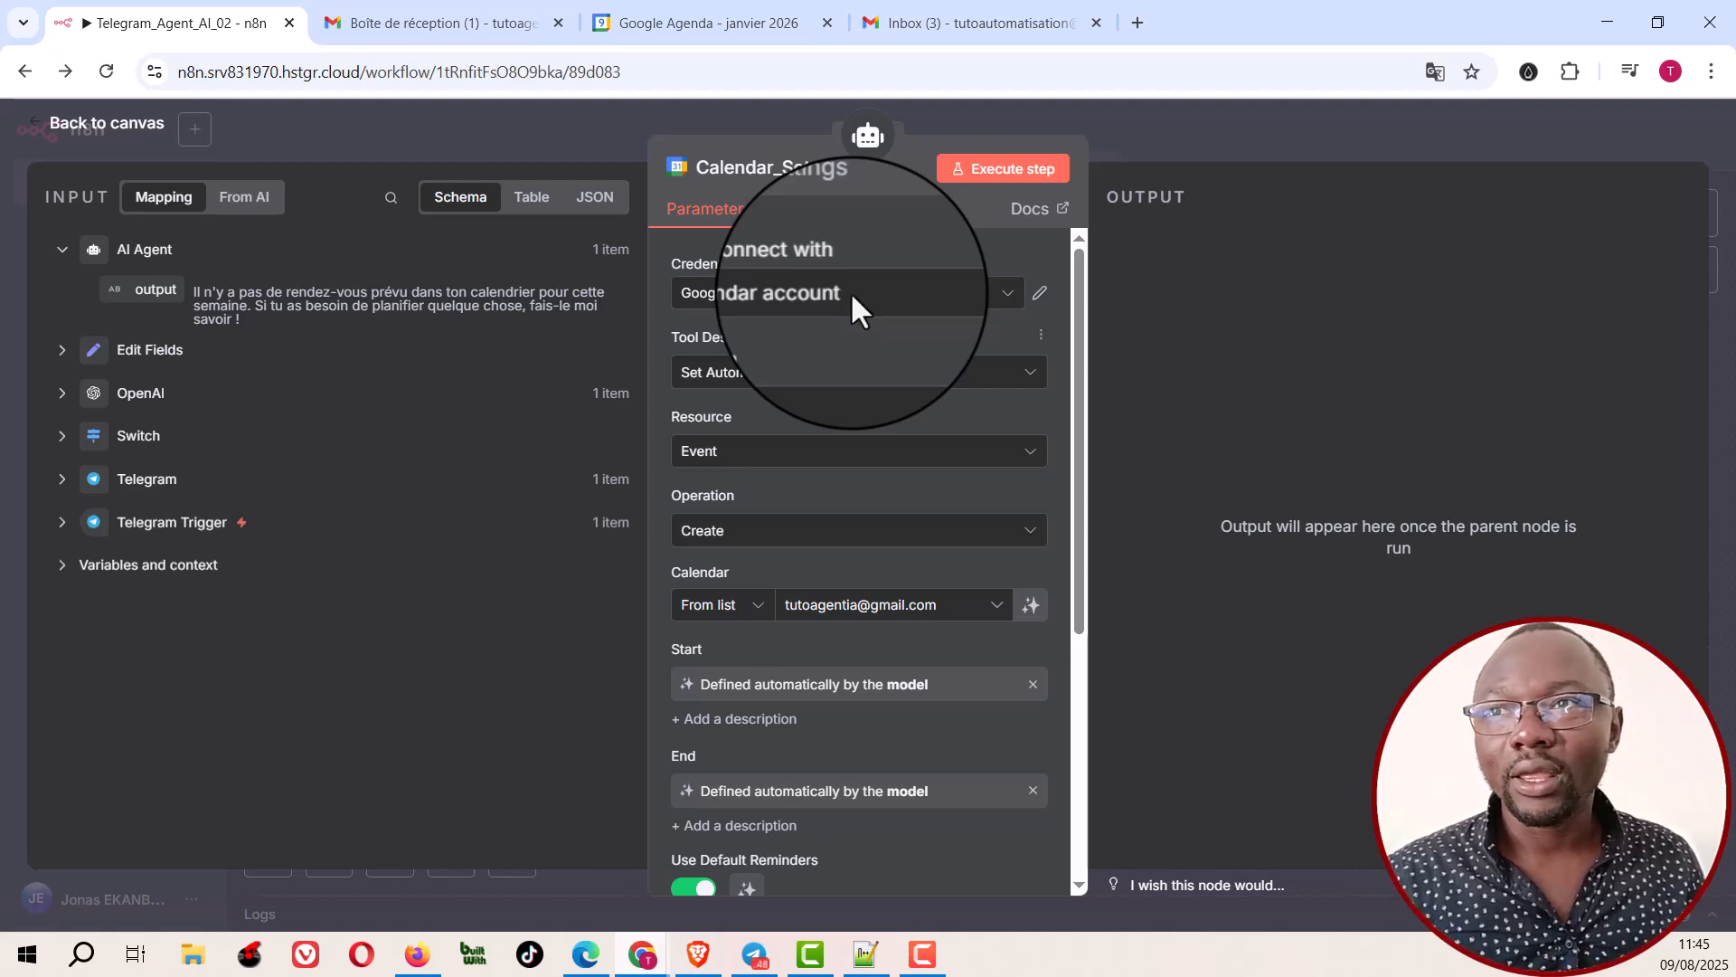
left_click(801, 293)
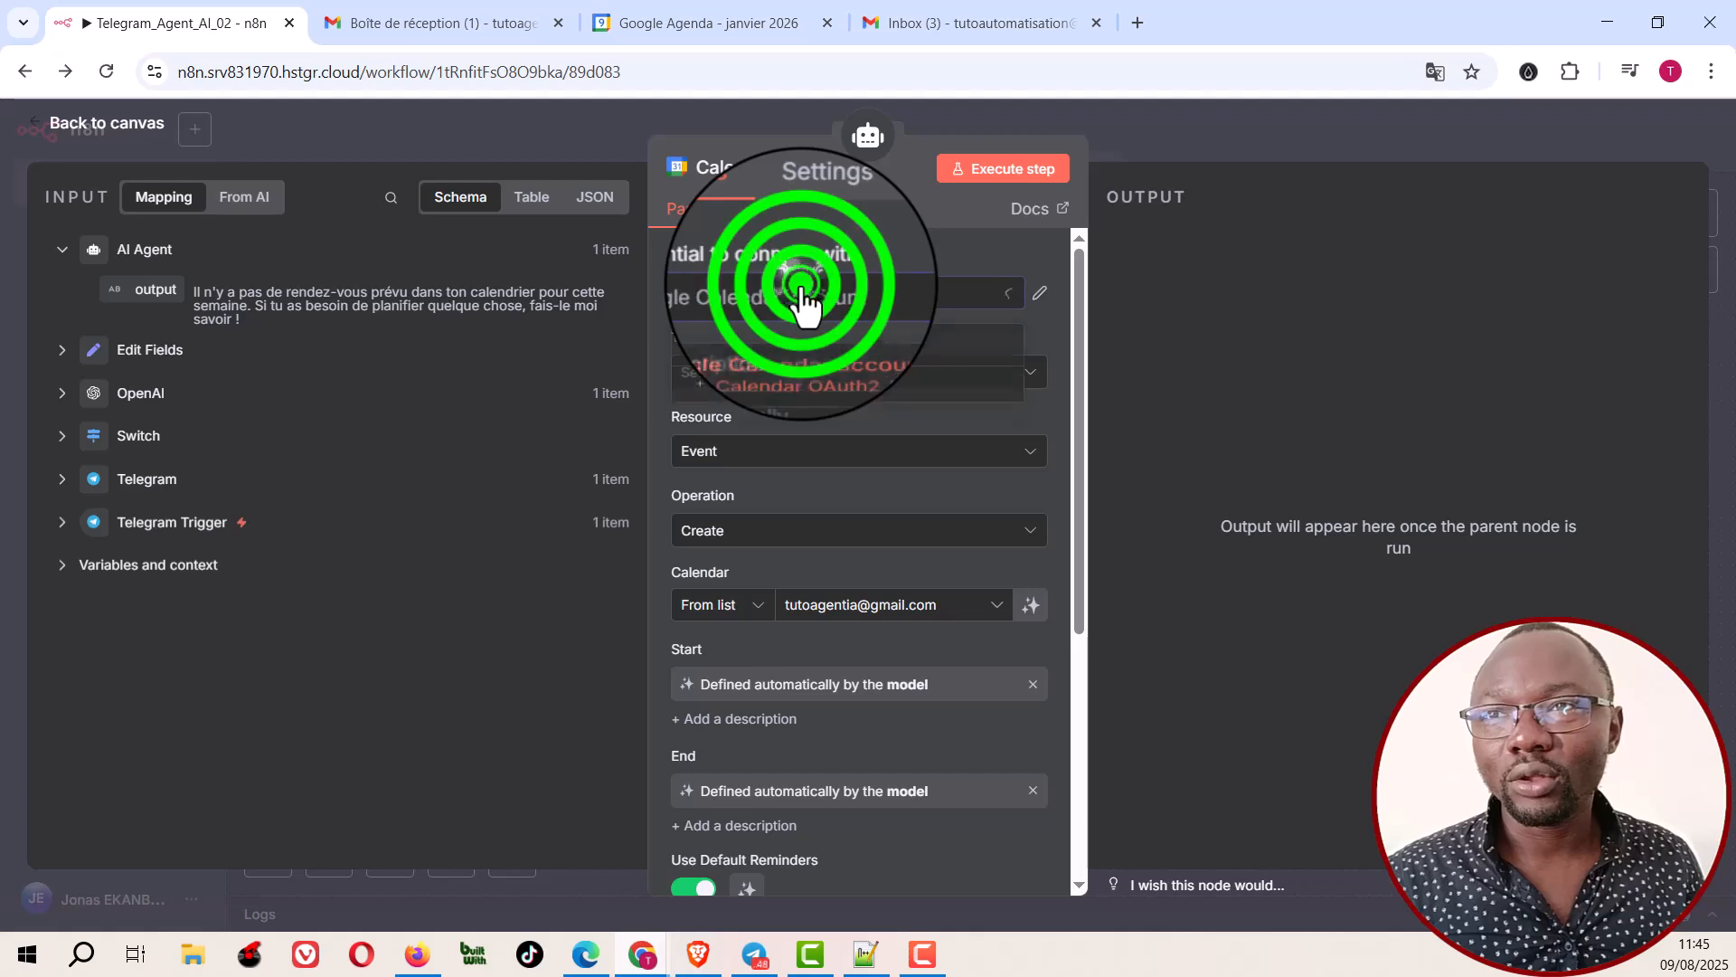
left_click(803, 295)
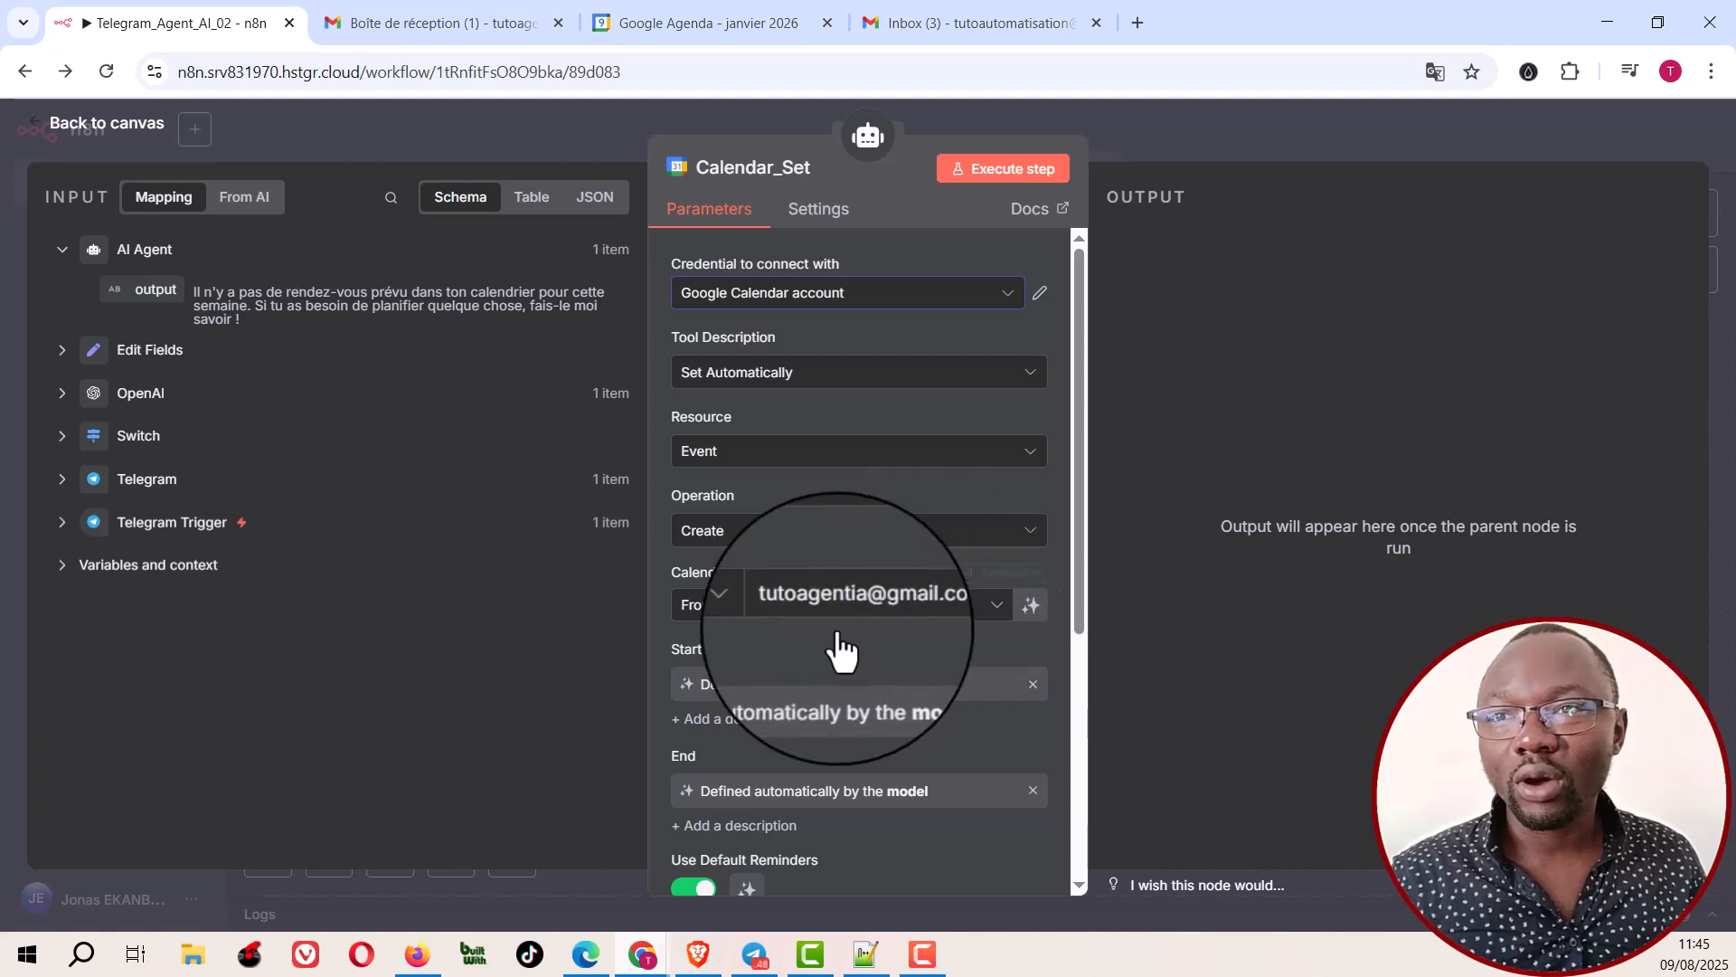
left_click(918, 608)
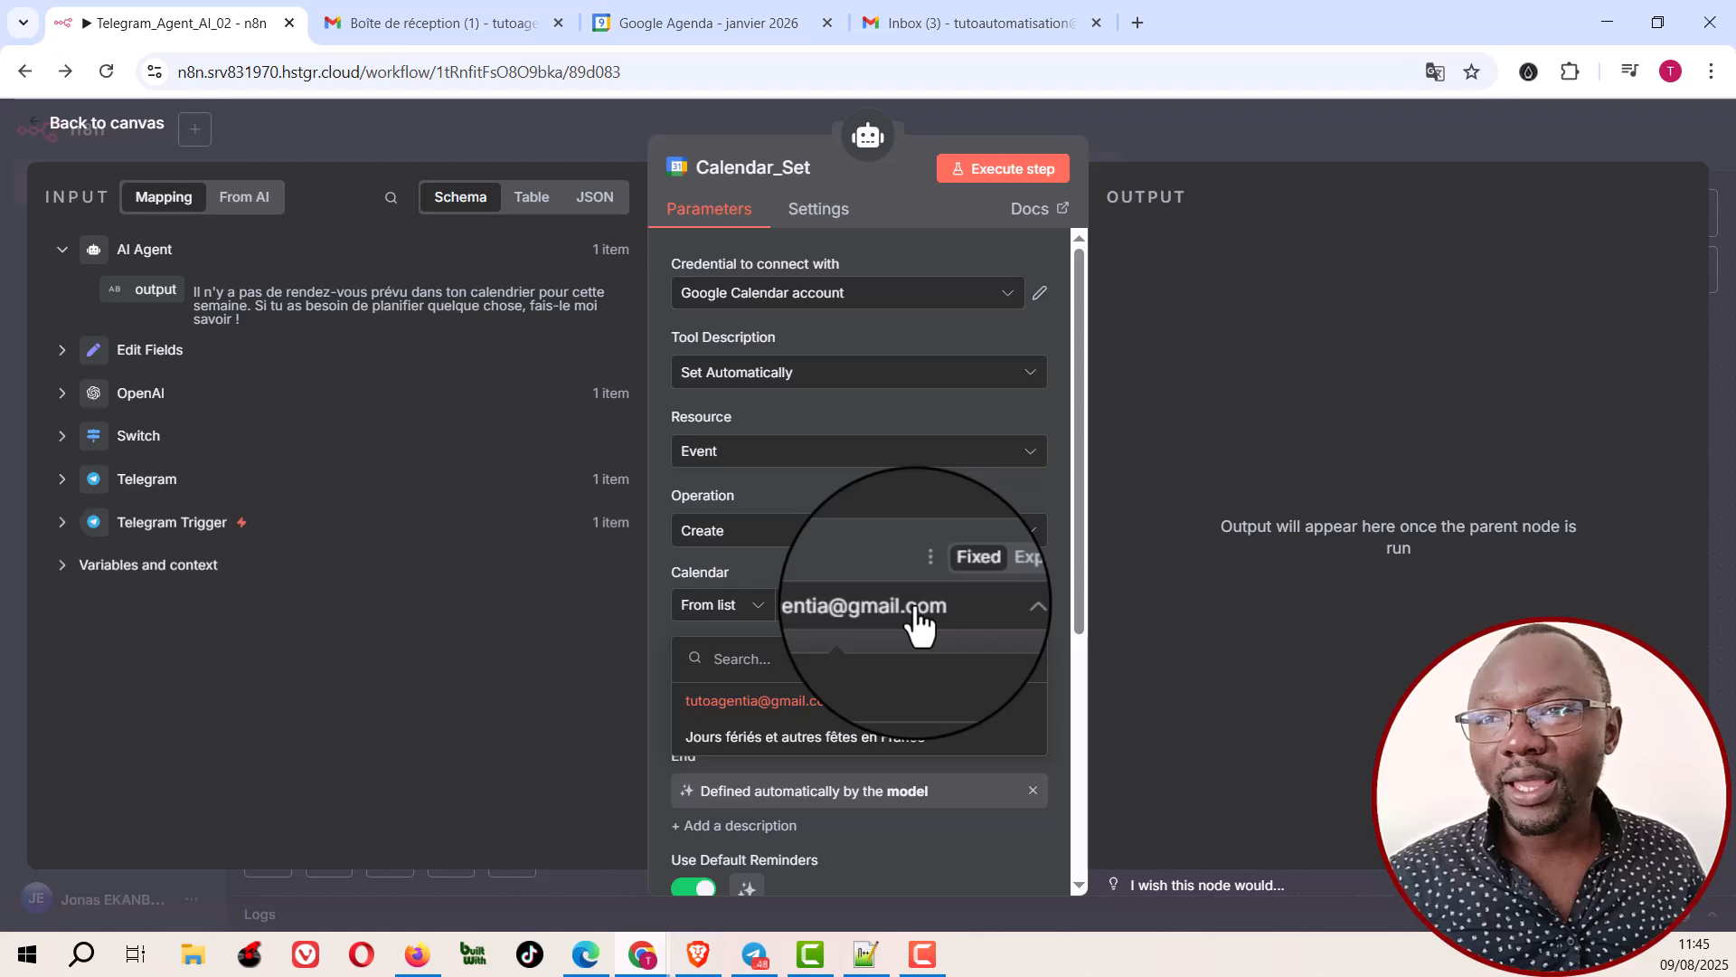
left_click(853, 566)
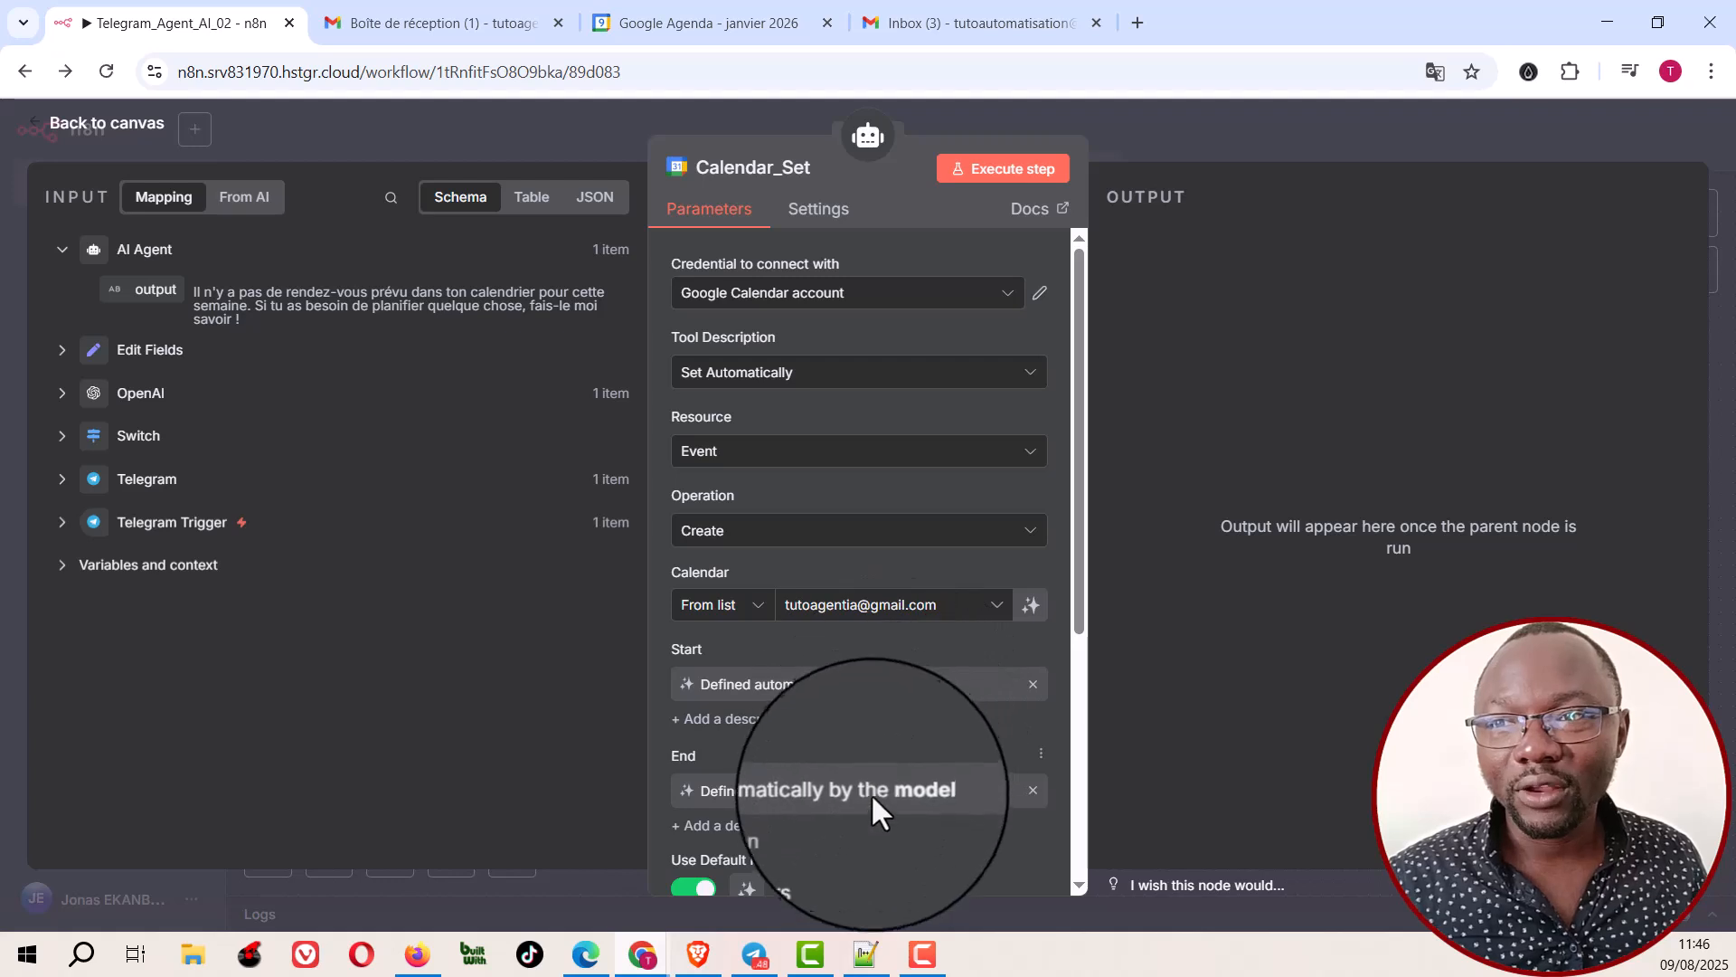
Step: Examine Calendar_Set's start, end, default reminder, description and summary fields, and return to the canvas
scroll(868, 803, "down", 3)
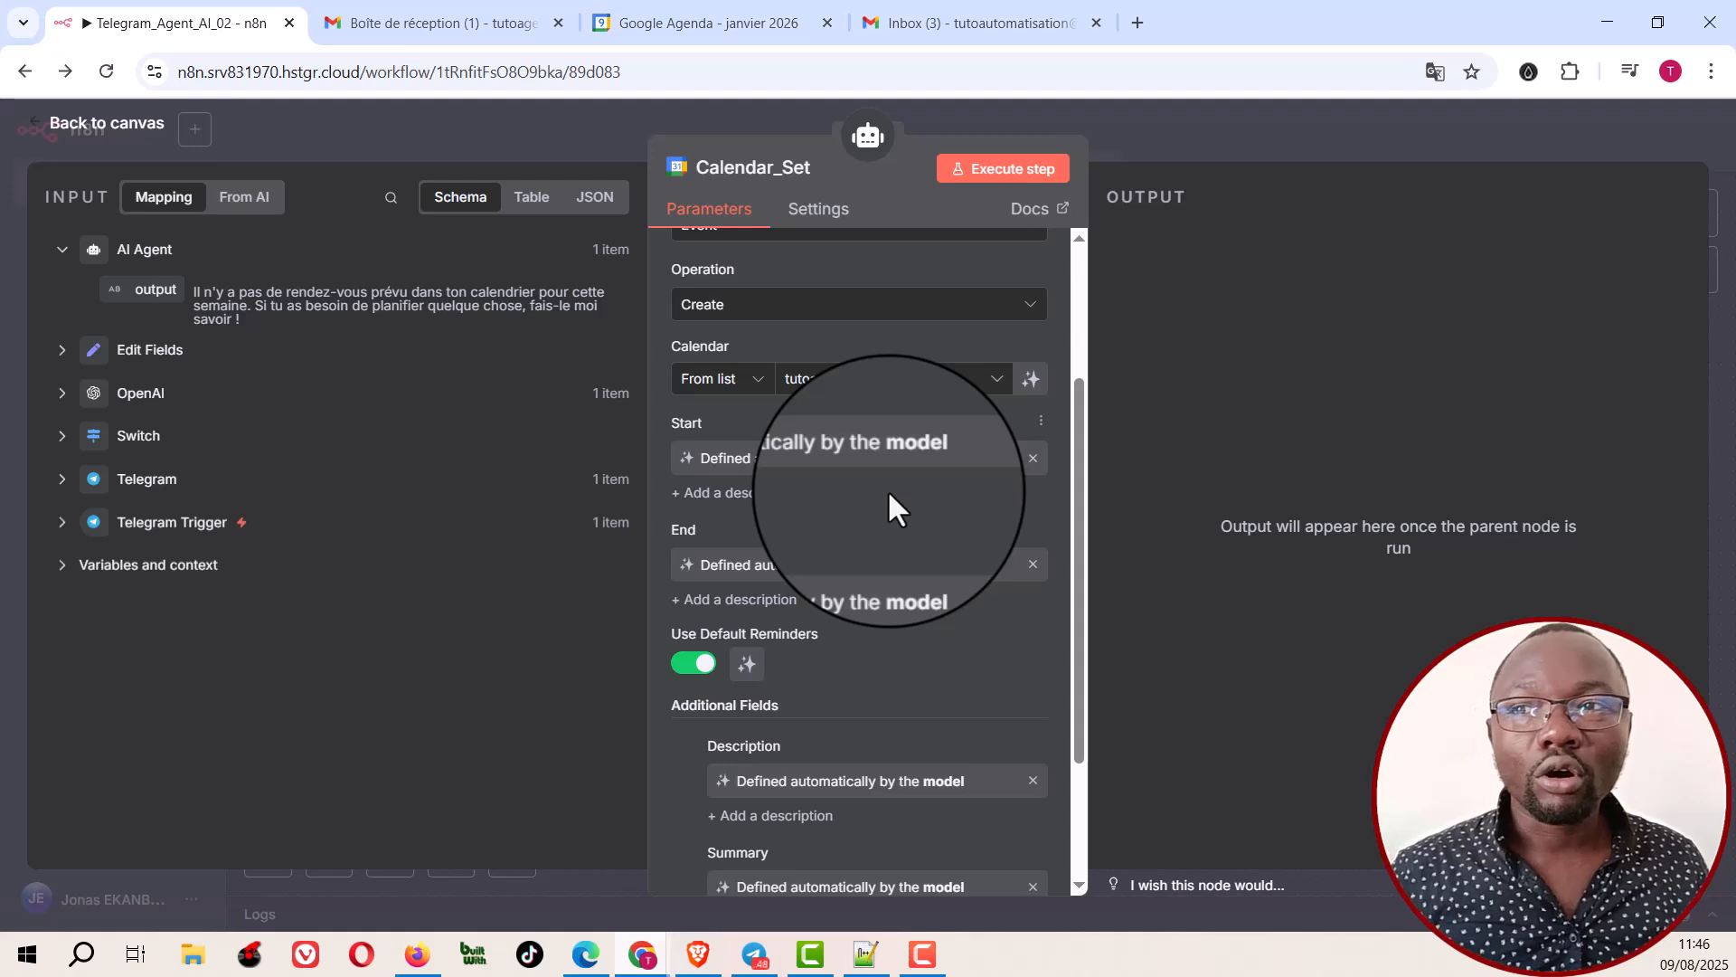
scroll(849, 635, "down", 4)
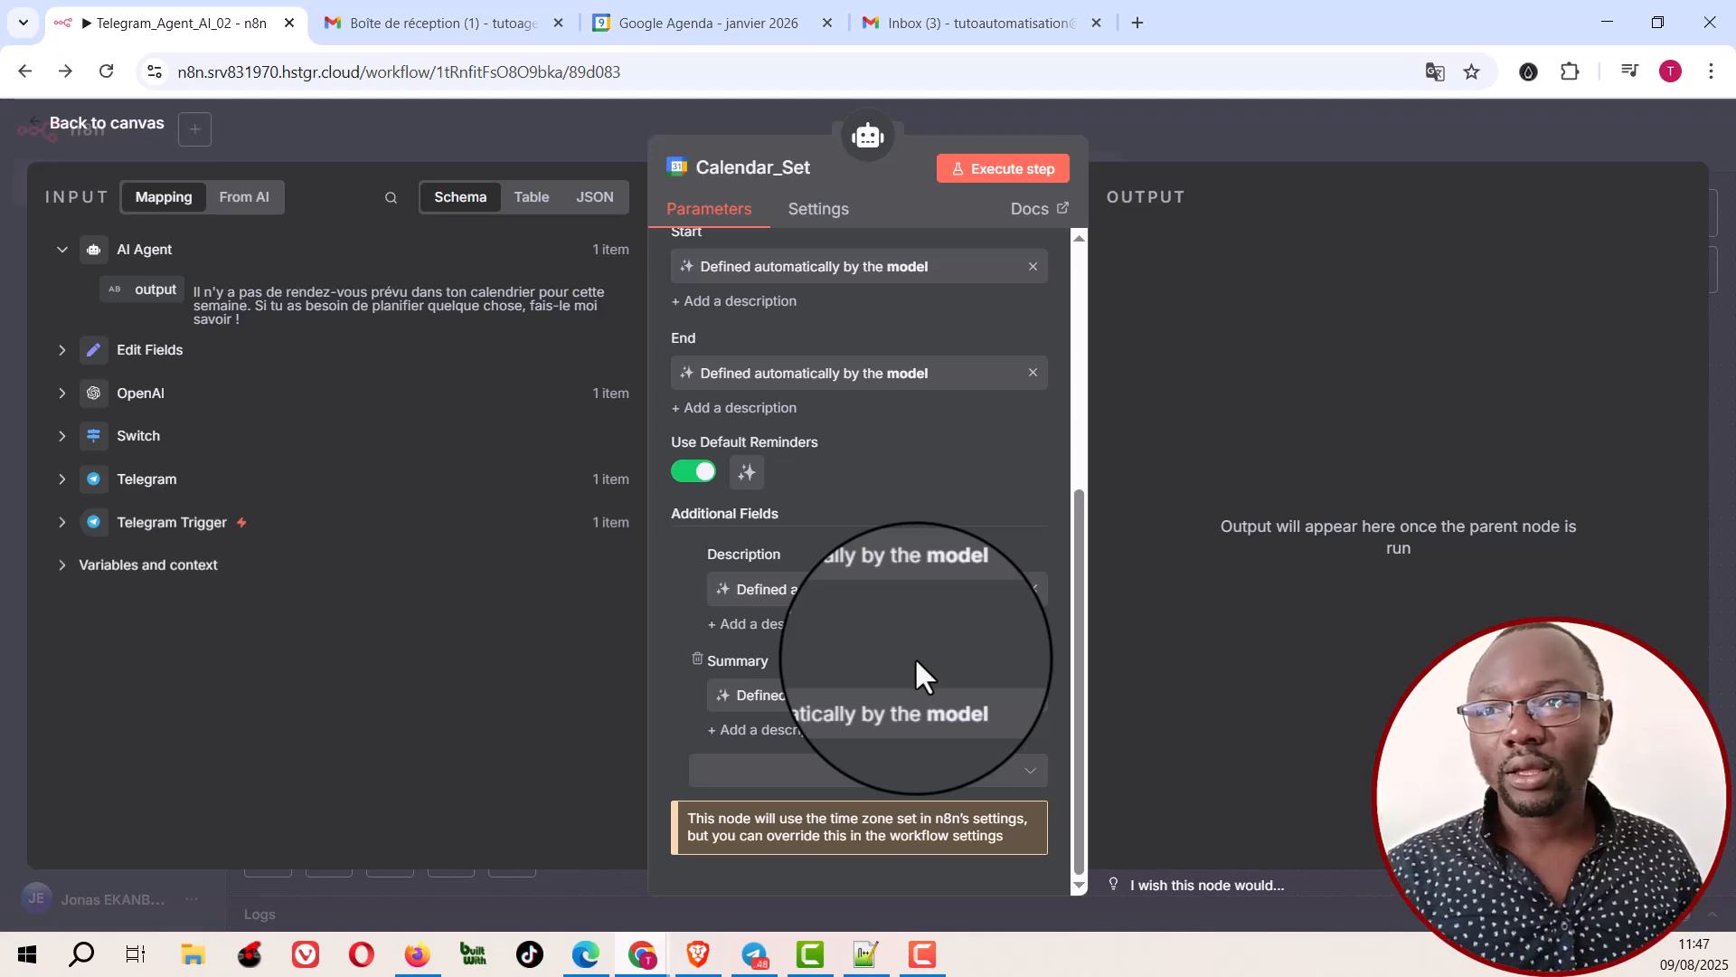
scroll(879, 524, "up", 4)
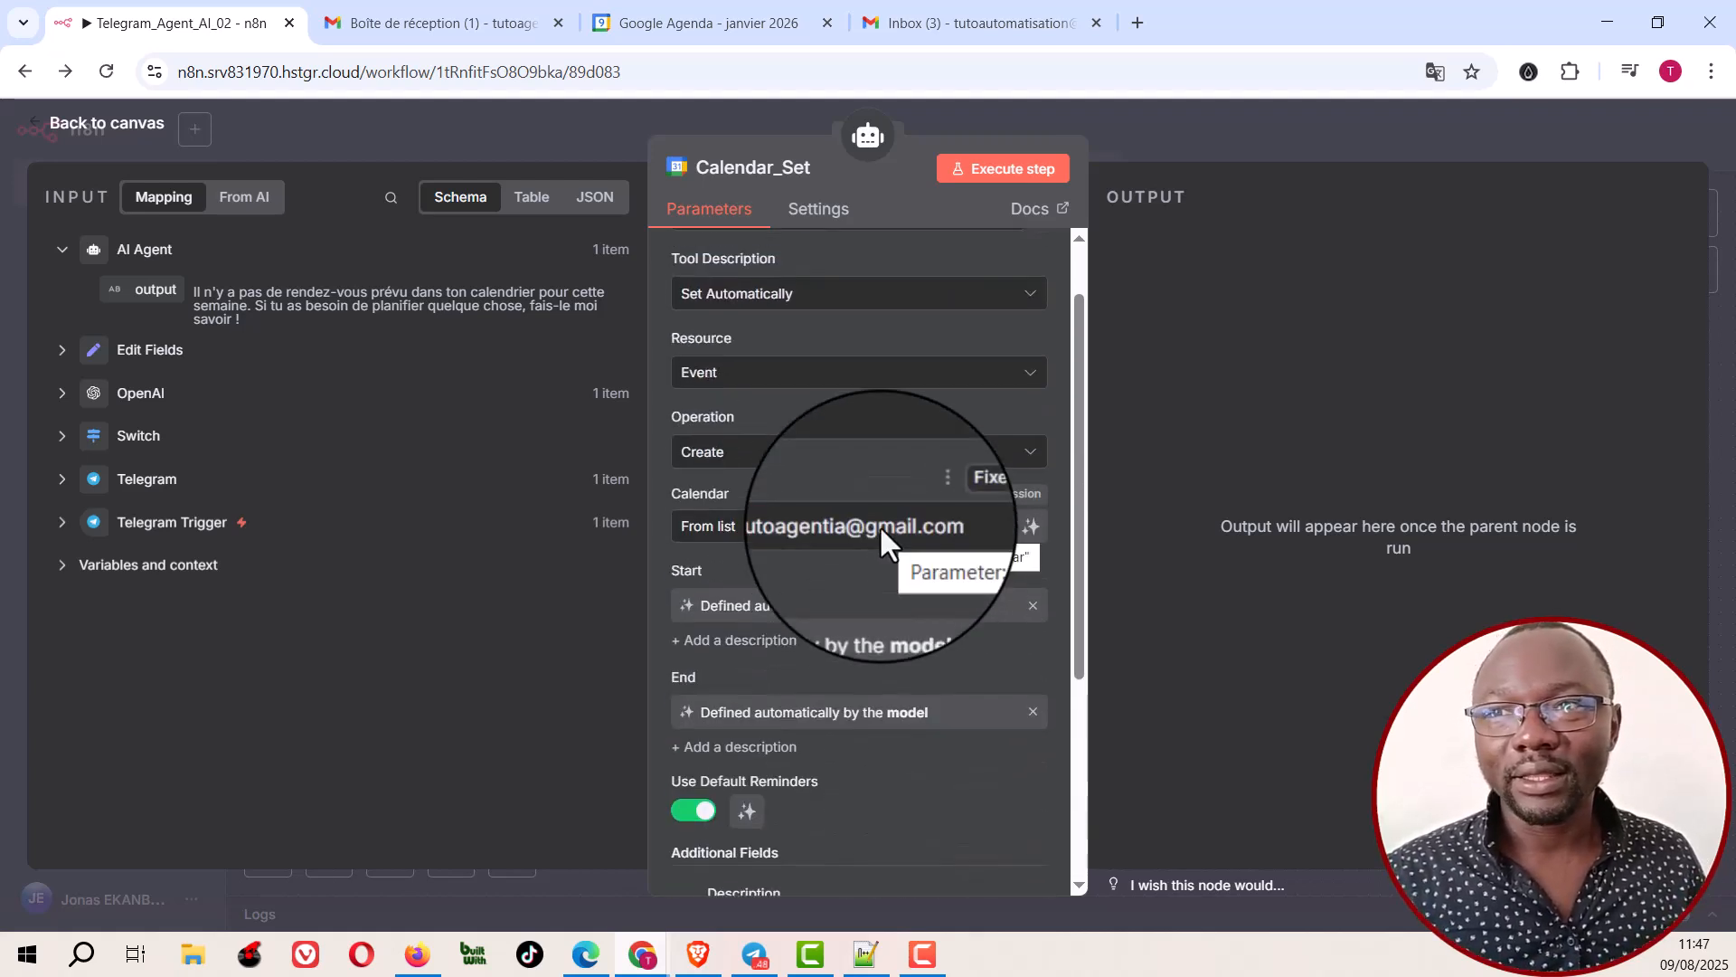
left_click(1180, 129)
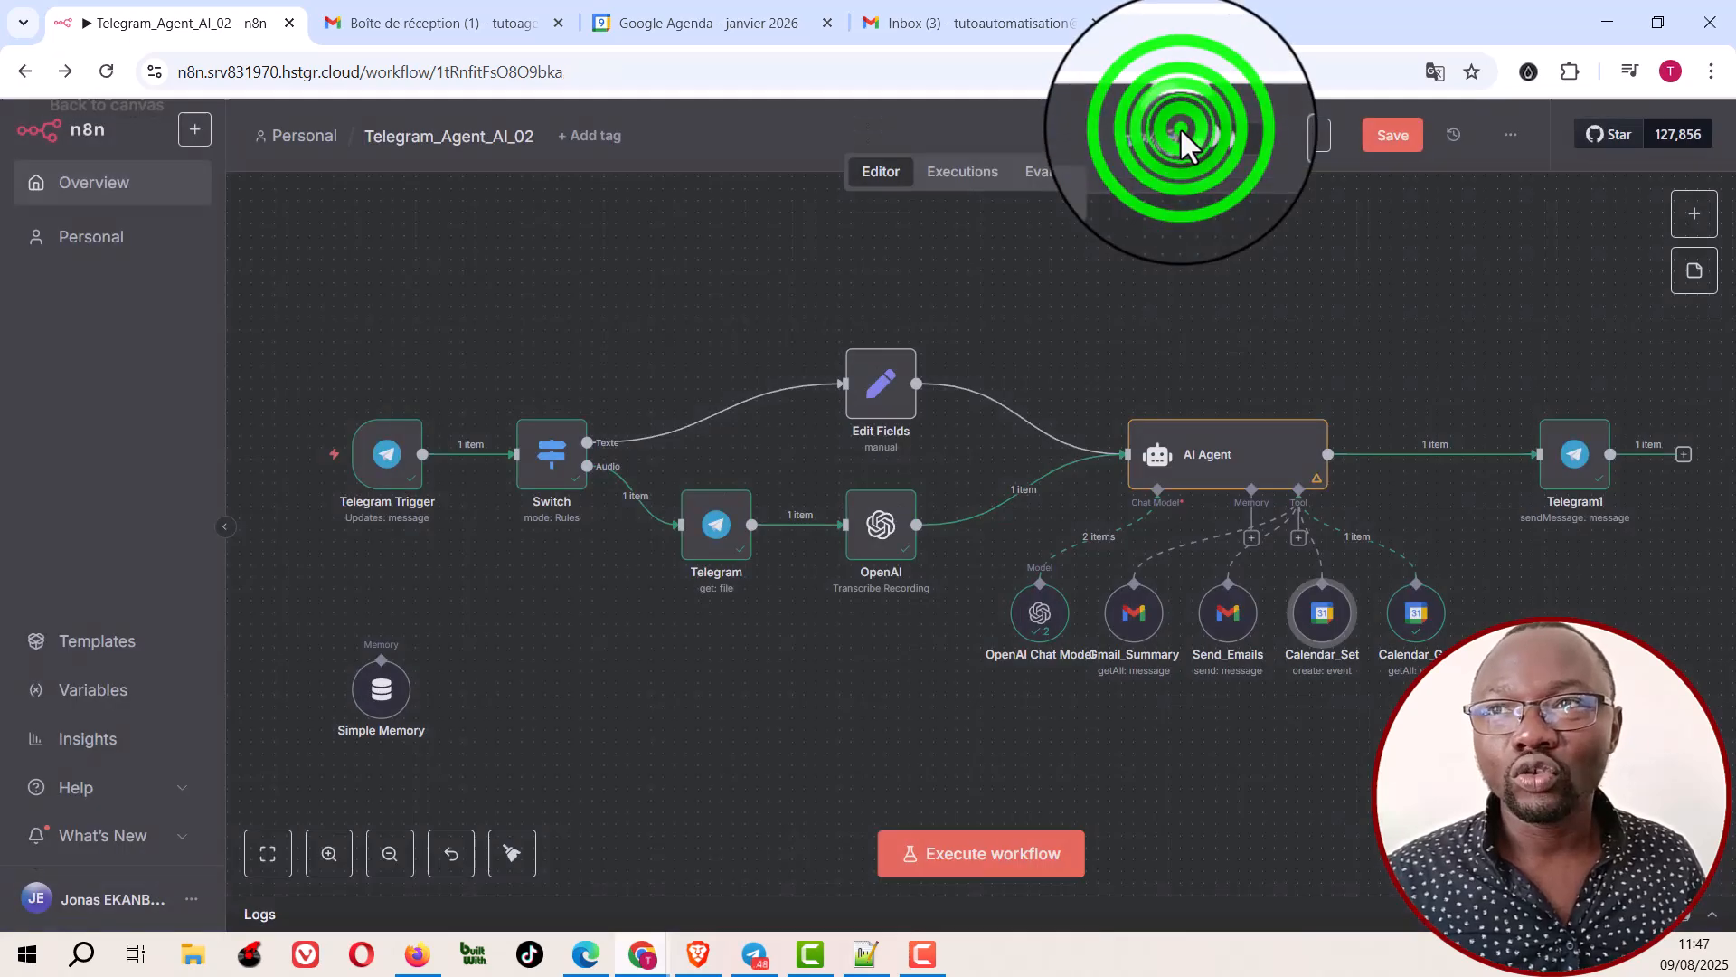
Step: Examine the Calendar_Get tool's operation, calendar, limit, After and Before settings, and return to the canvas
left_click(1417, 624)
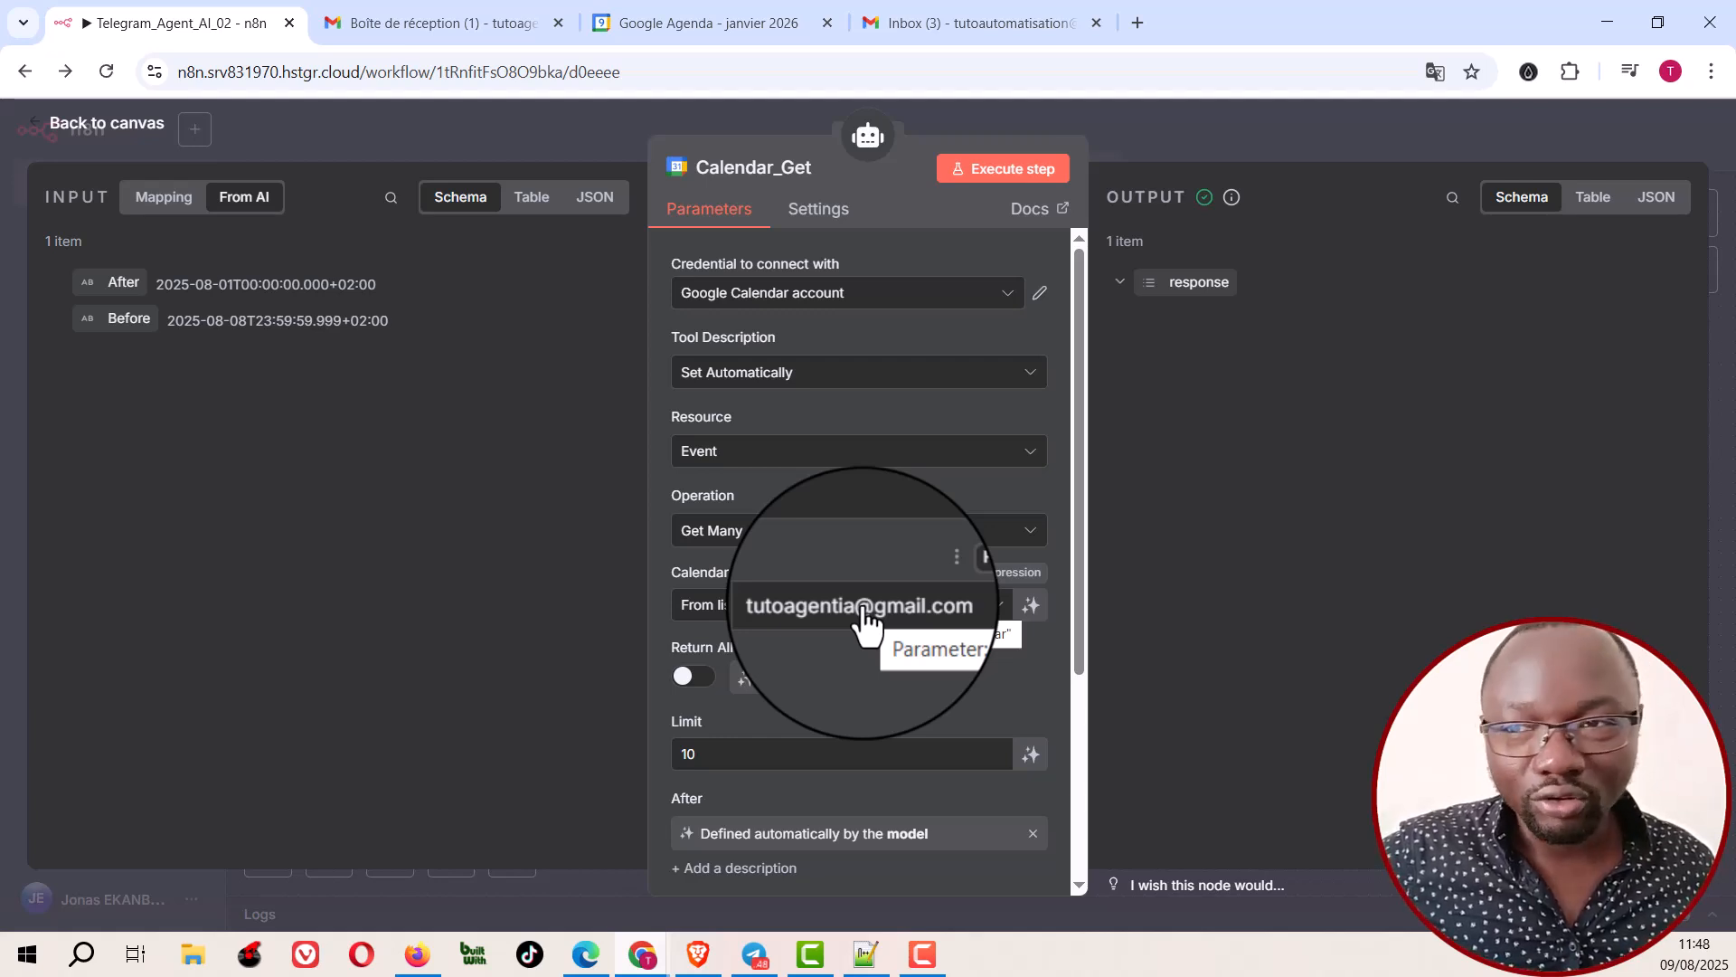
scroll(861, 601, "down", 4)
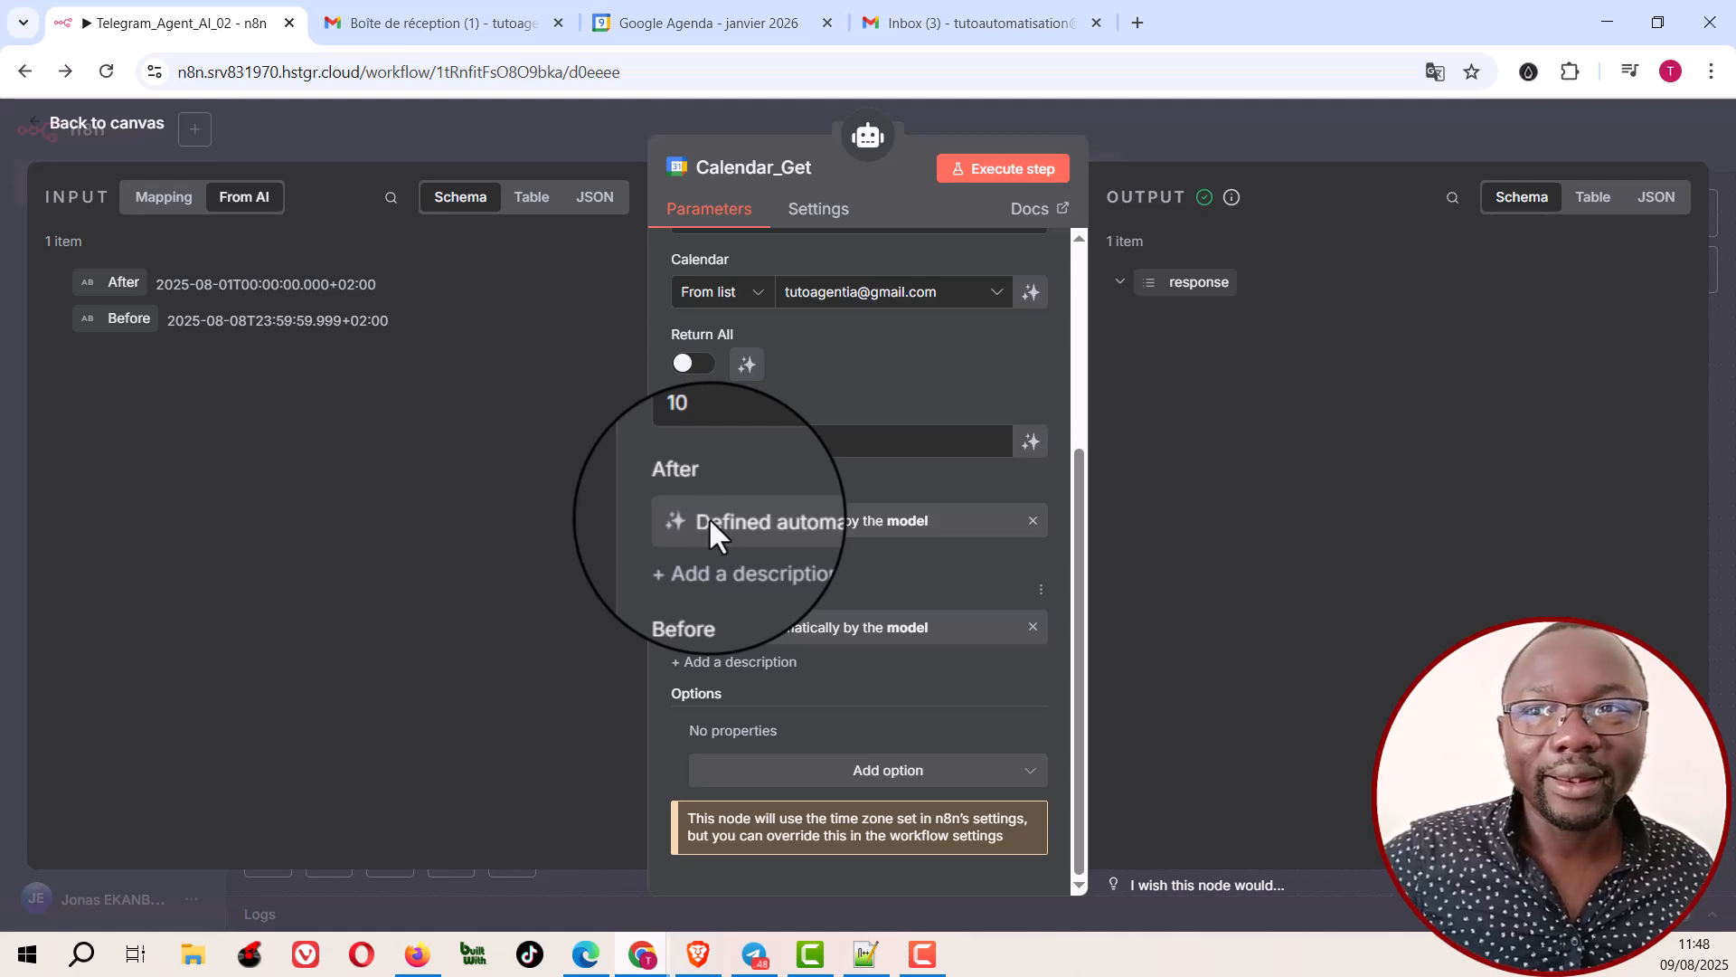
left_click(1269, 124)
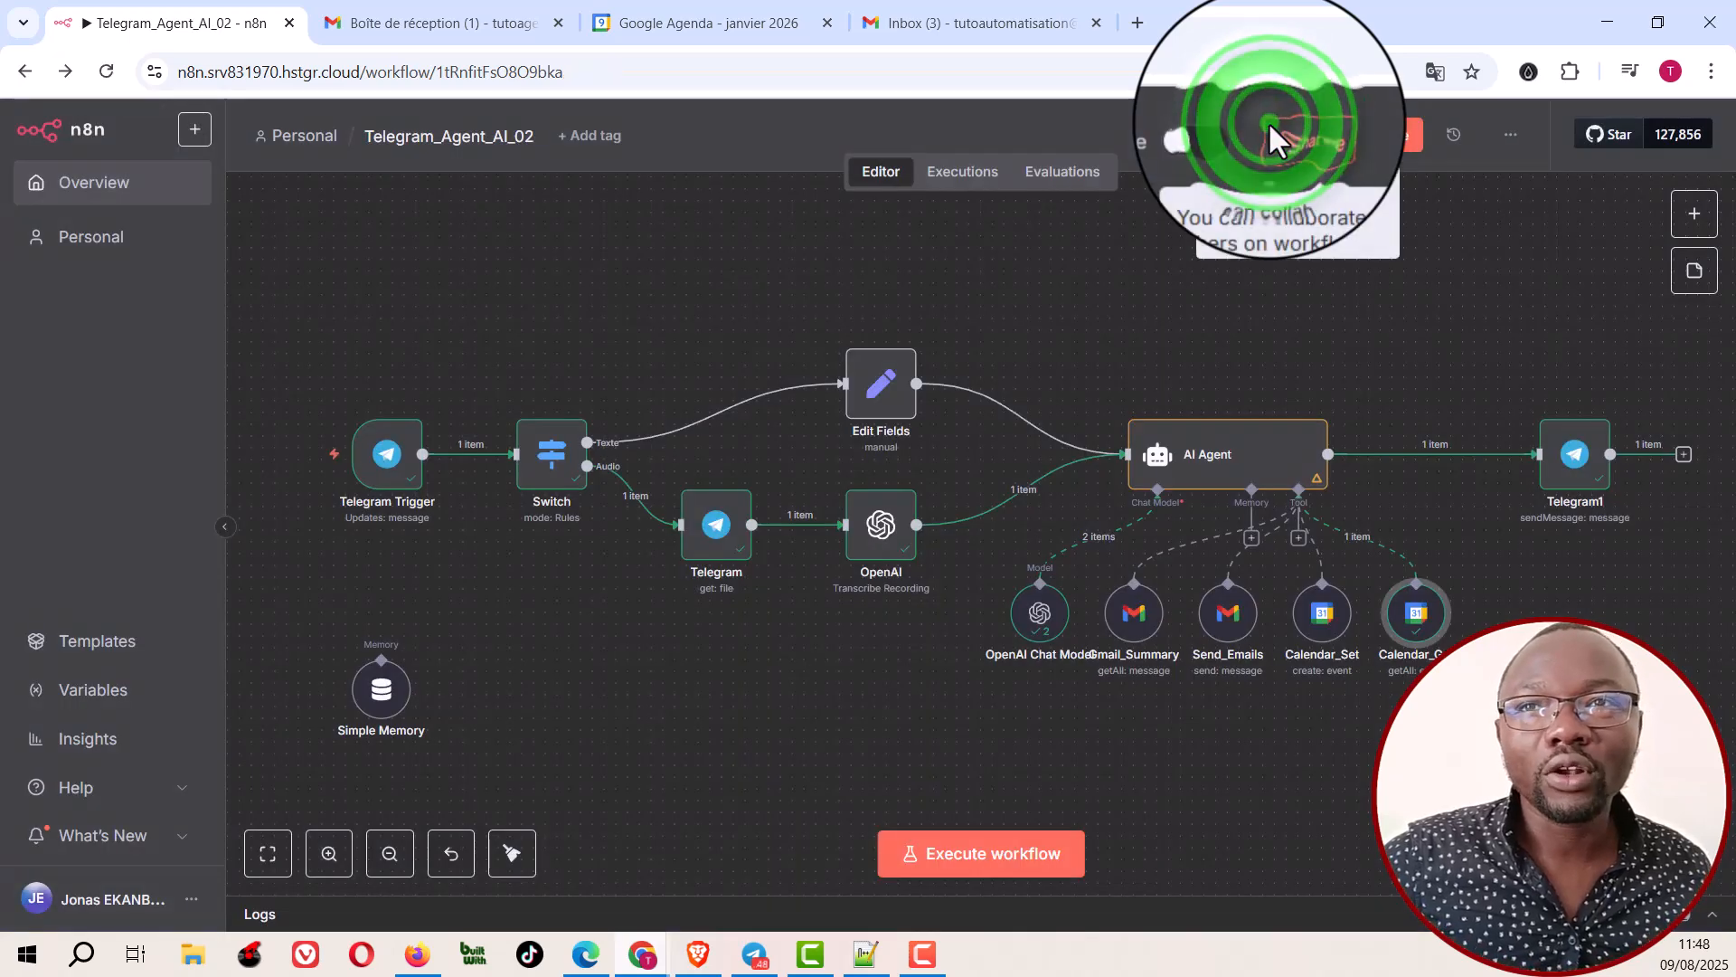
Step: Examine the Telegram1 node's Send Message settings, including the chat ID and text expressions, and return to the canvas
left_click(1574, 480)
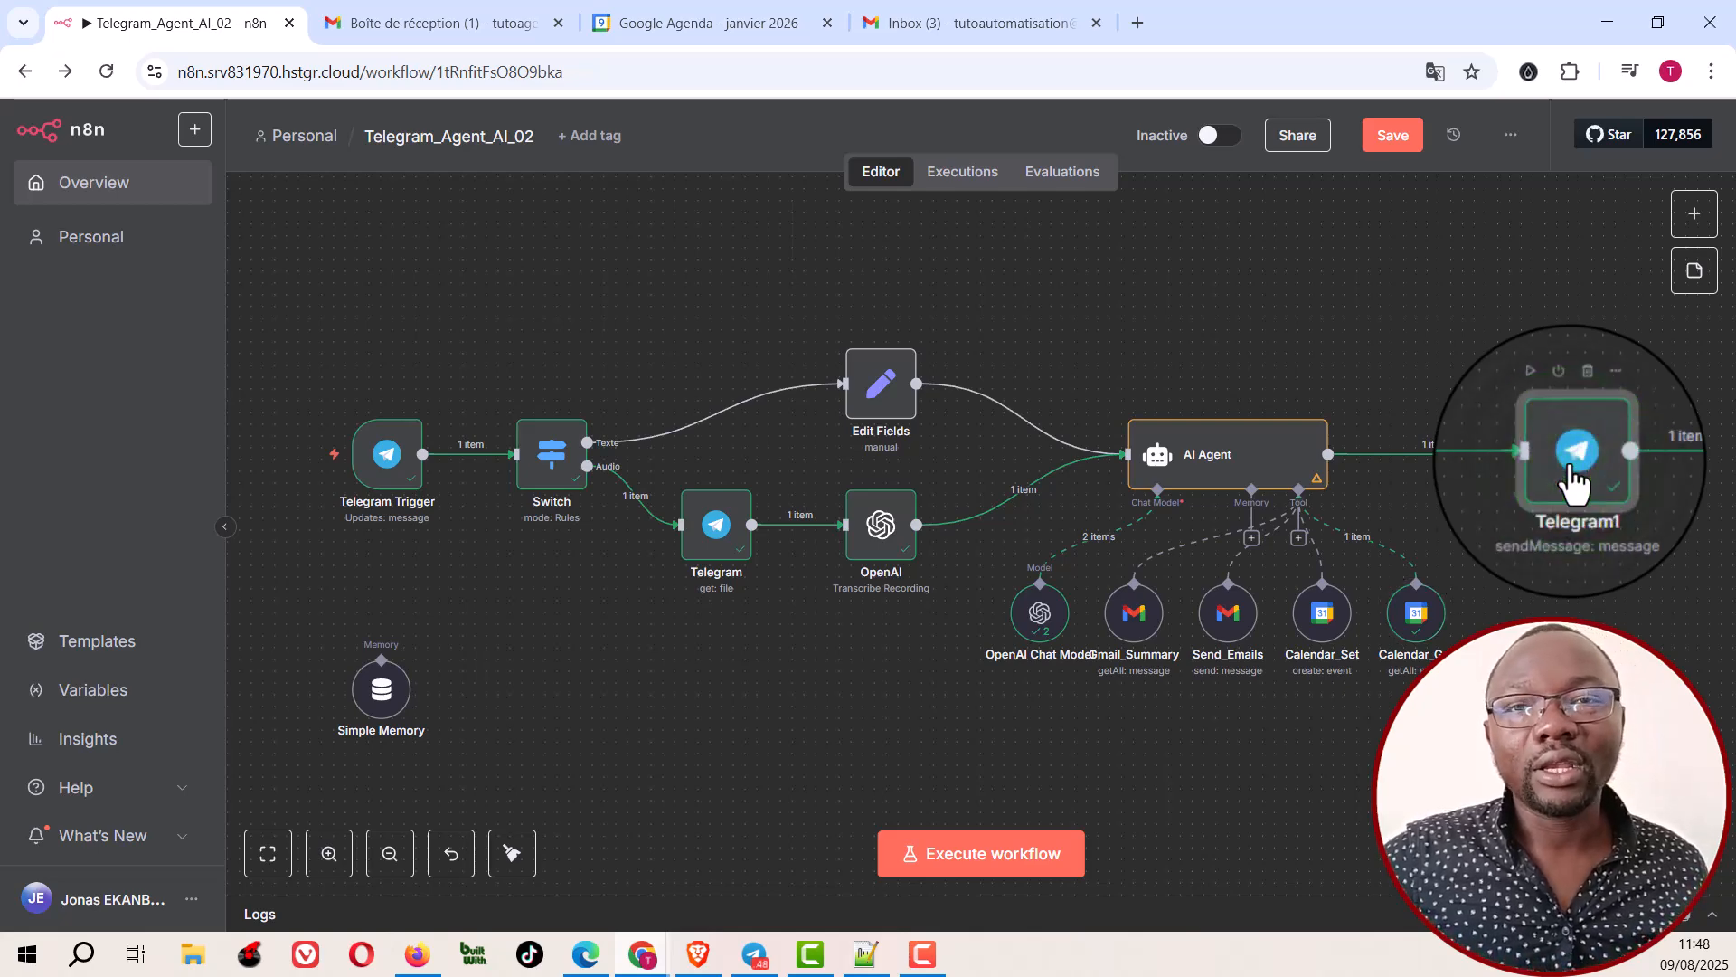
double_click(1574, 480)
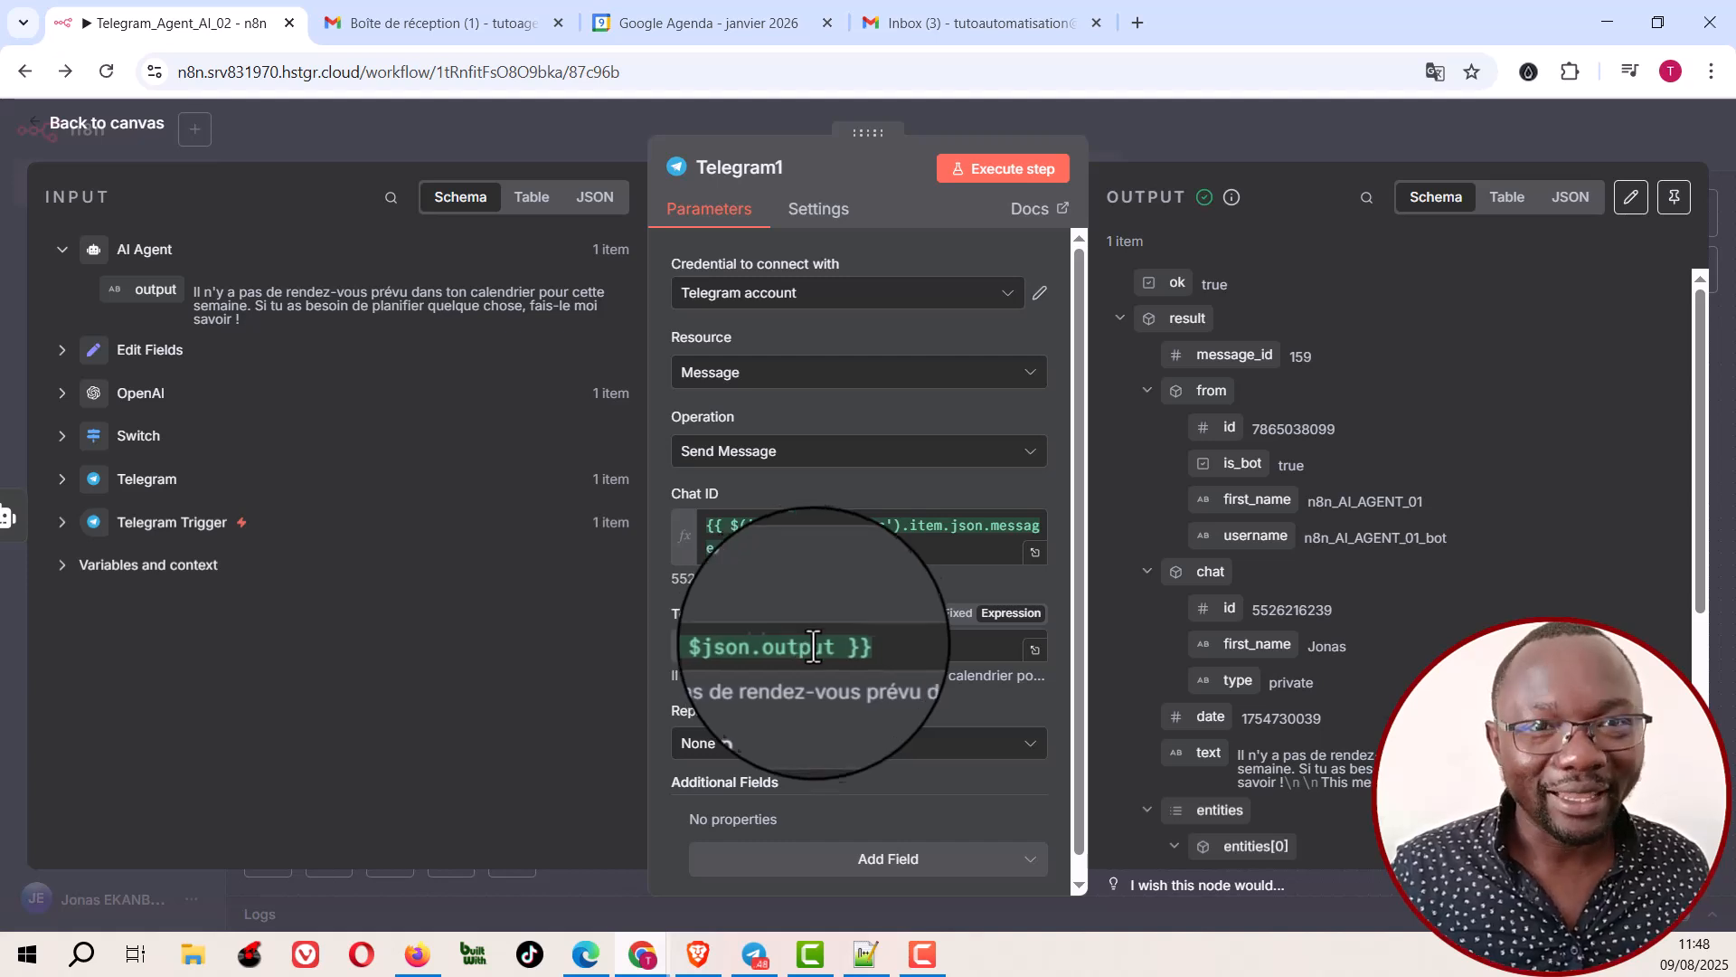
scroll(857, 659, "down", 1)
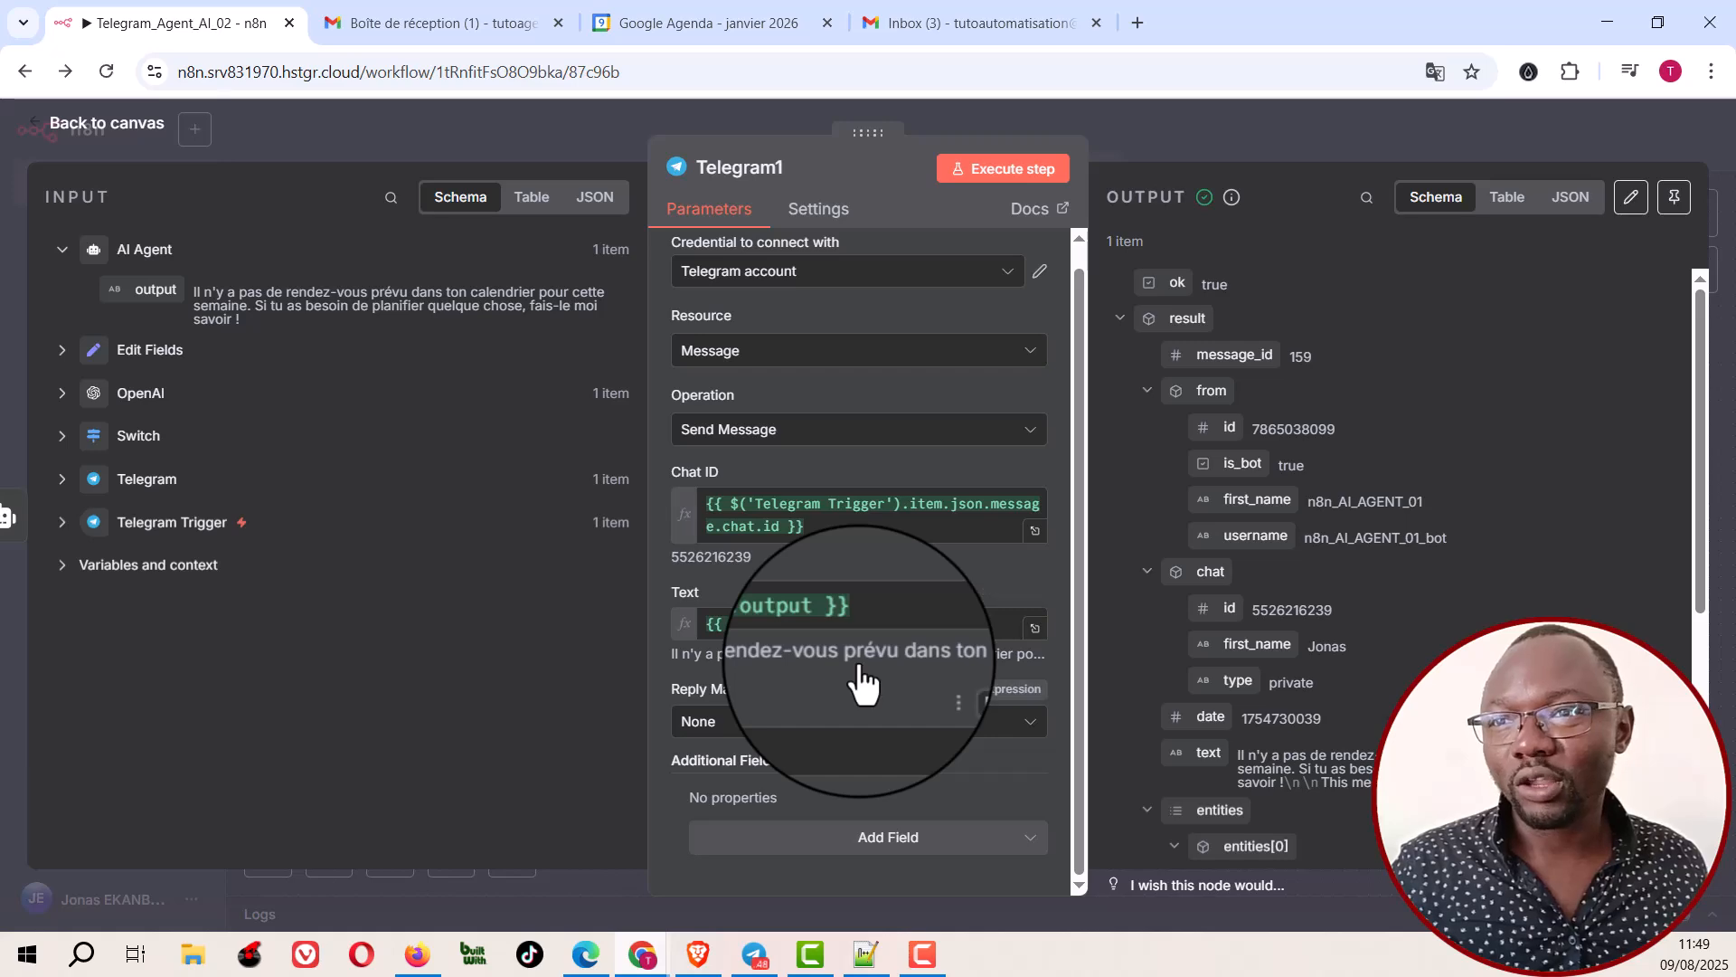
left_click(1209, 128)
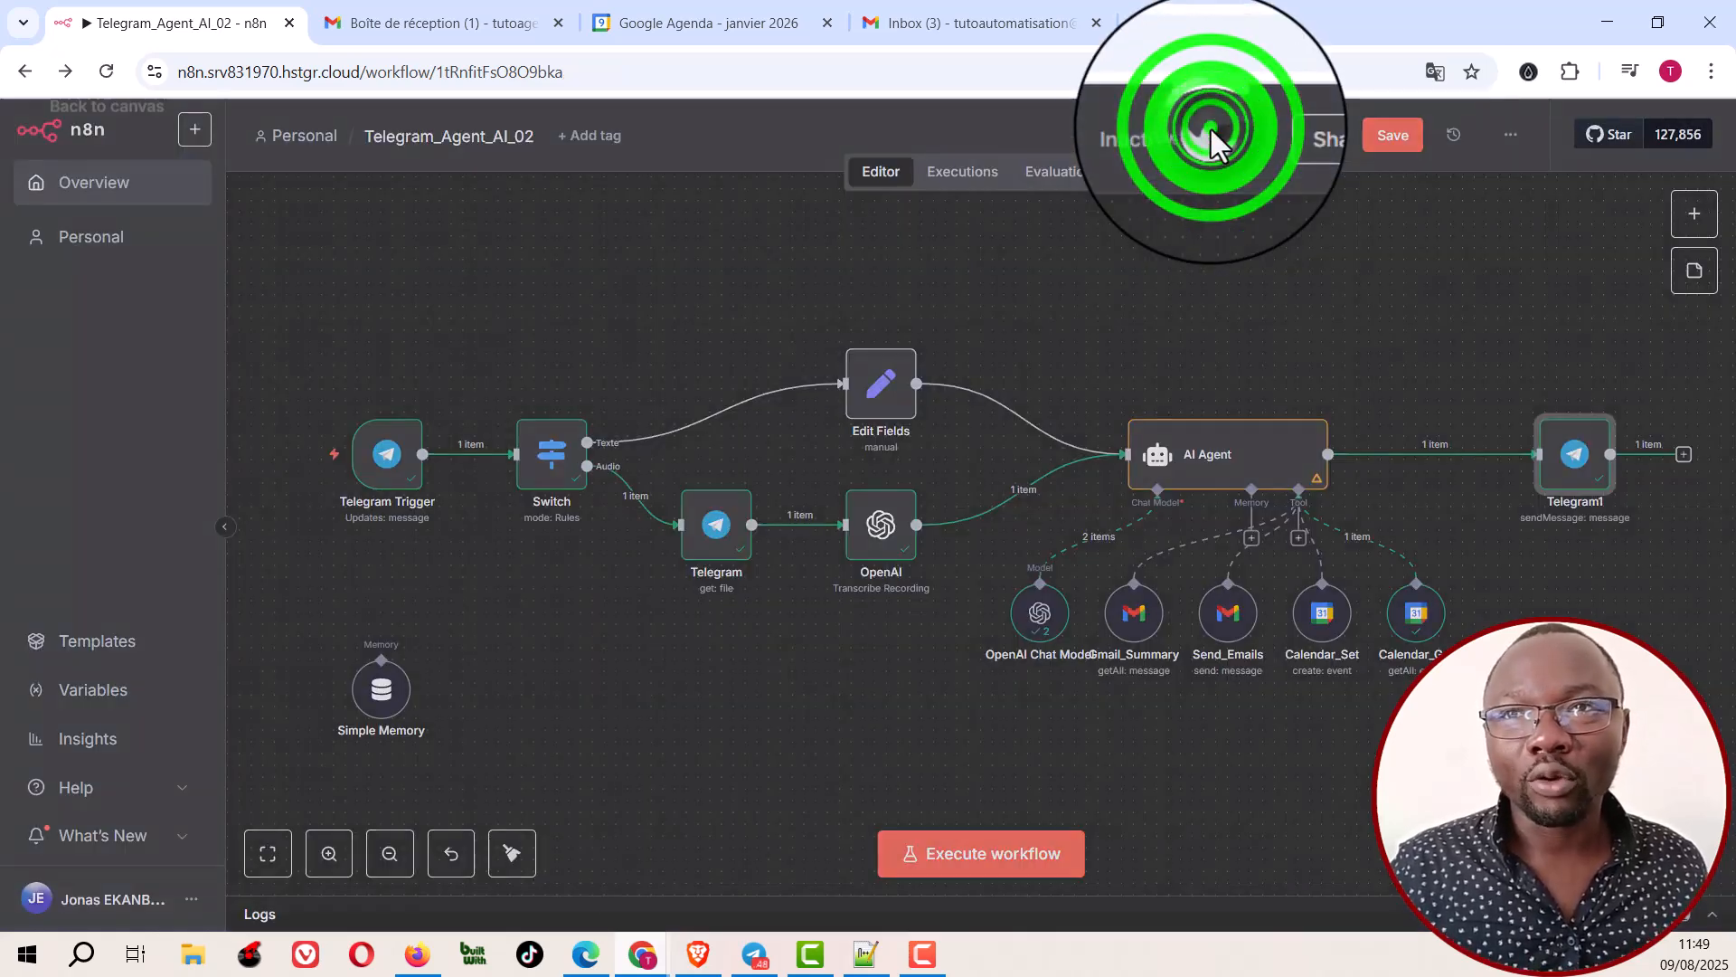
Step: Save the Telegram_Agent_AI_02 workflow, then start a test execution with the Telegram bot chat moved clear of the nodes
left_click(1384, 131)
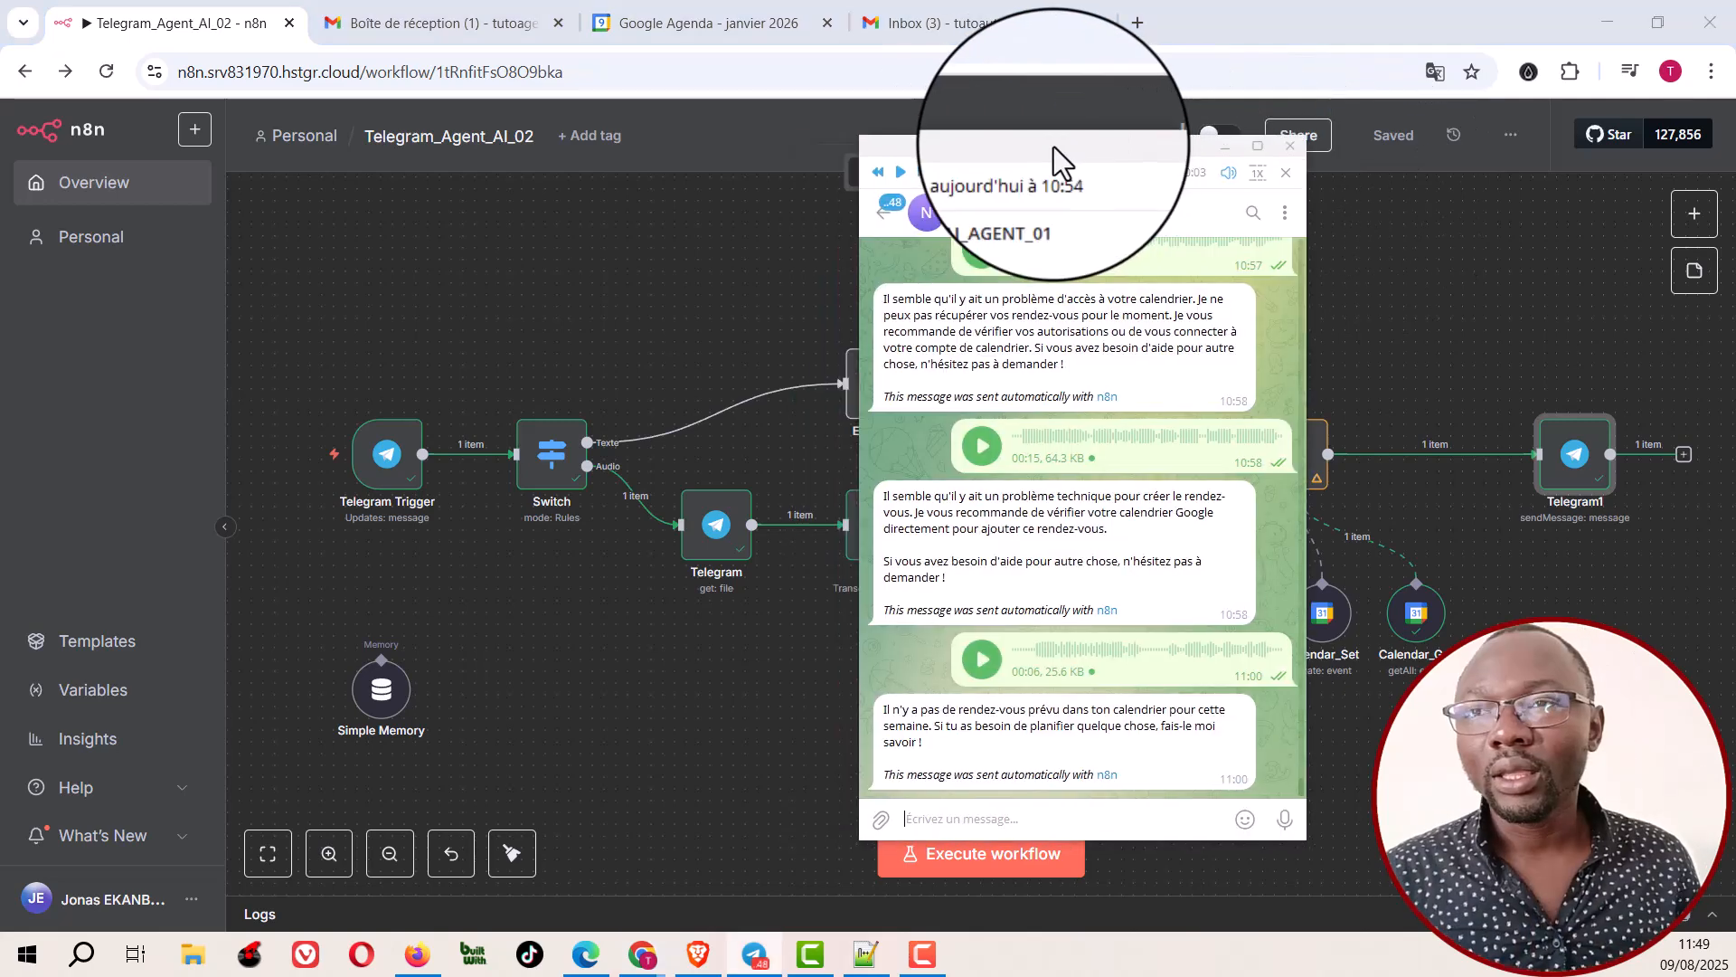
left_click_drag(1054, 146, 801, 155)
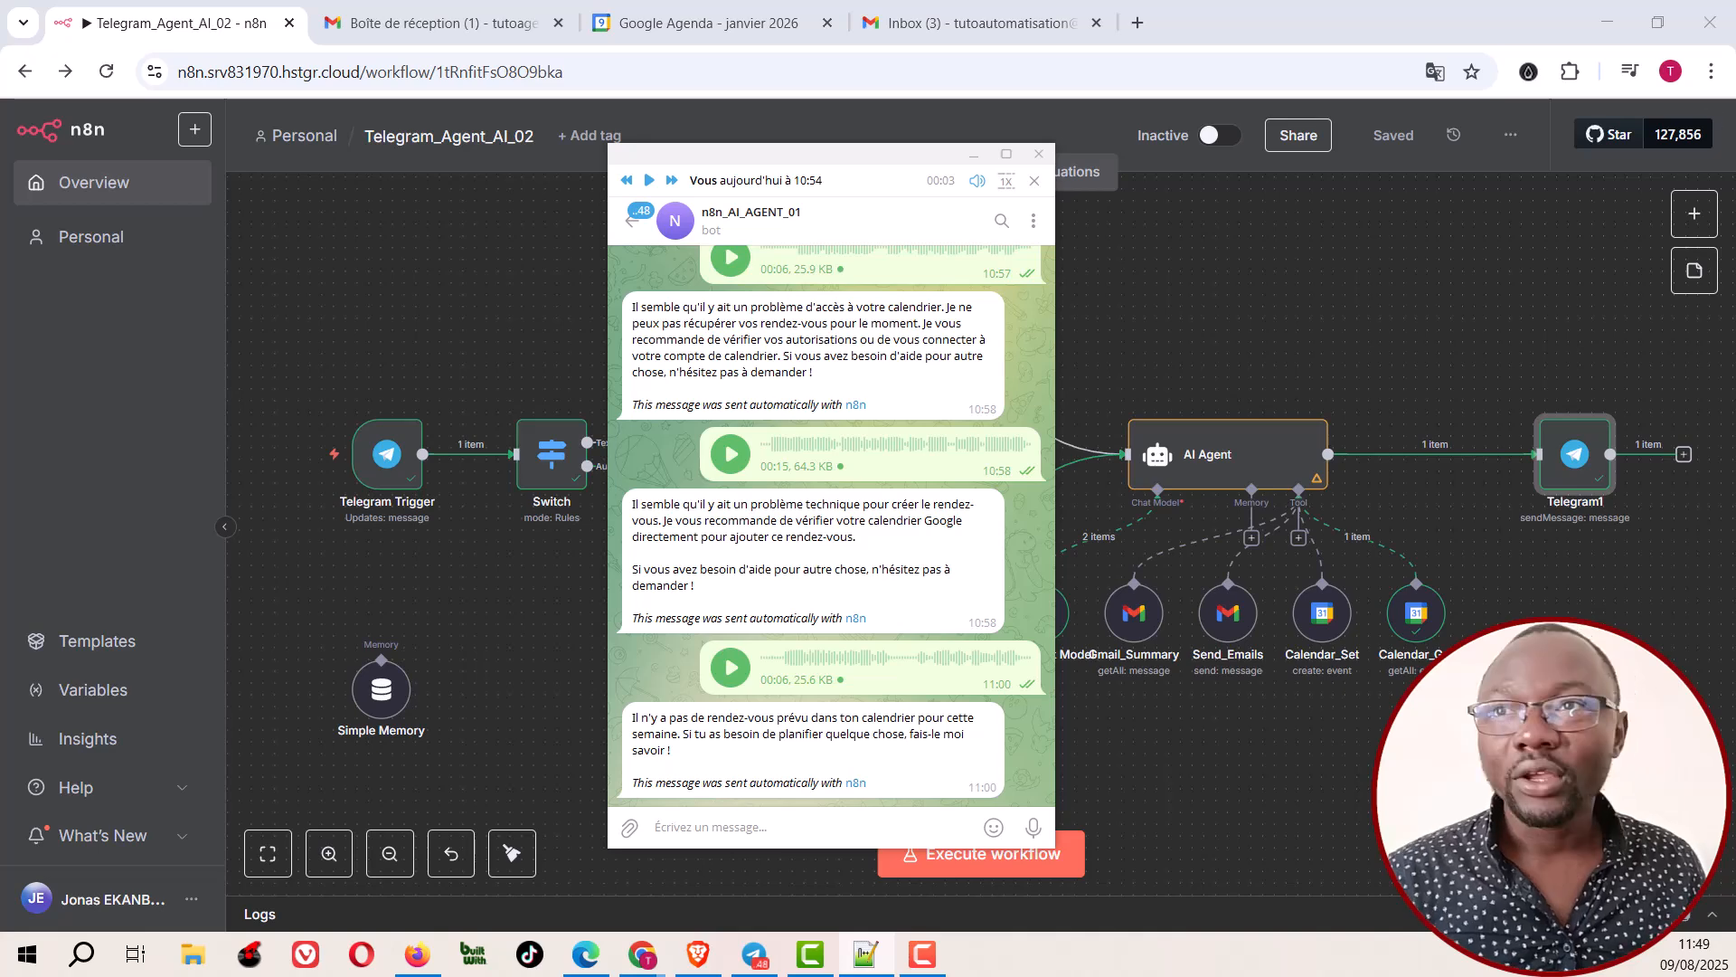
left_click_drag(877, 157, 182, 123)
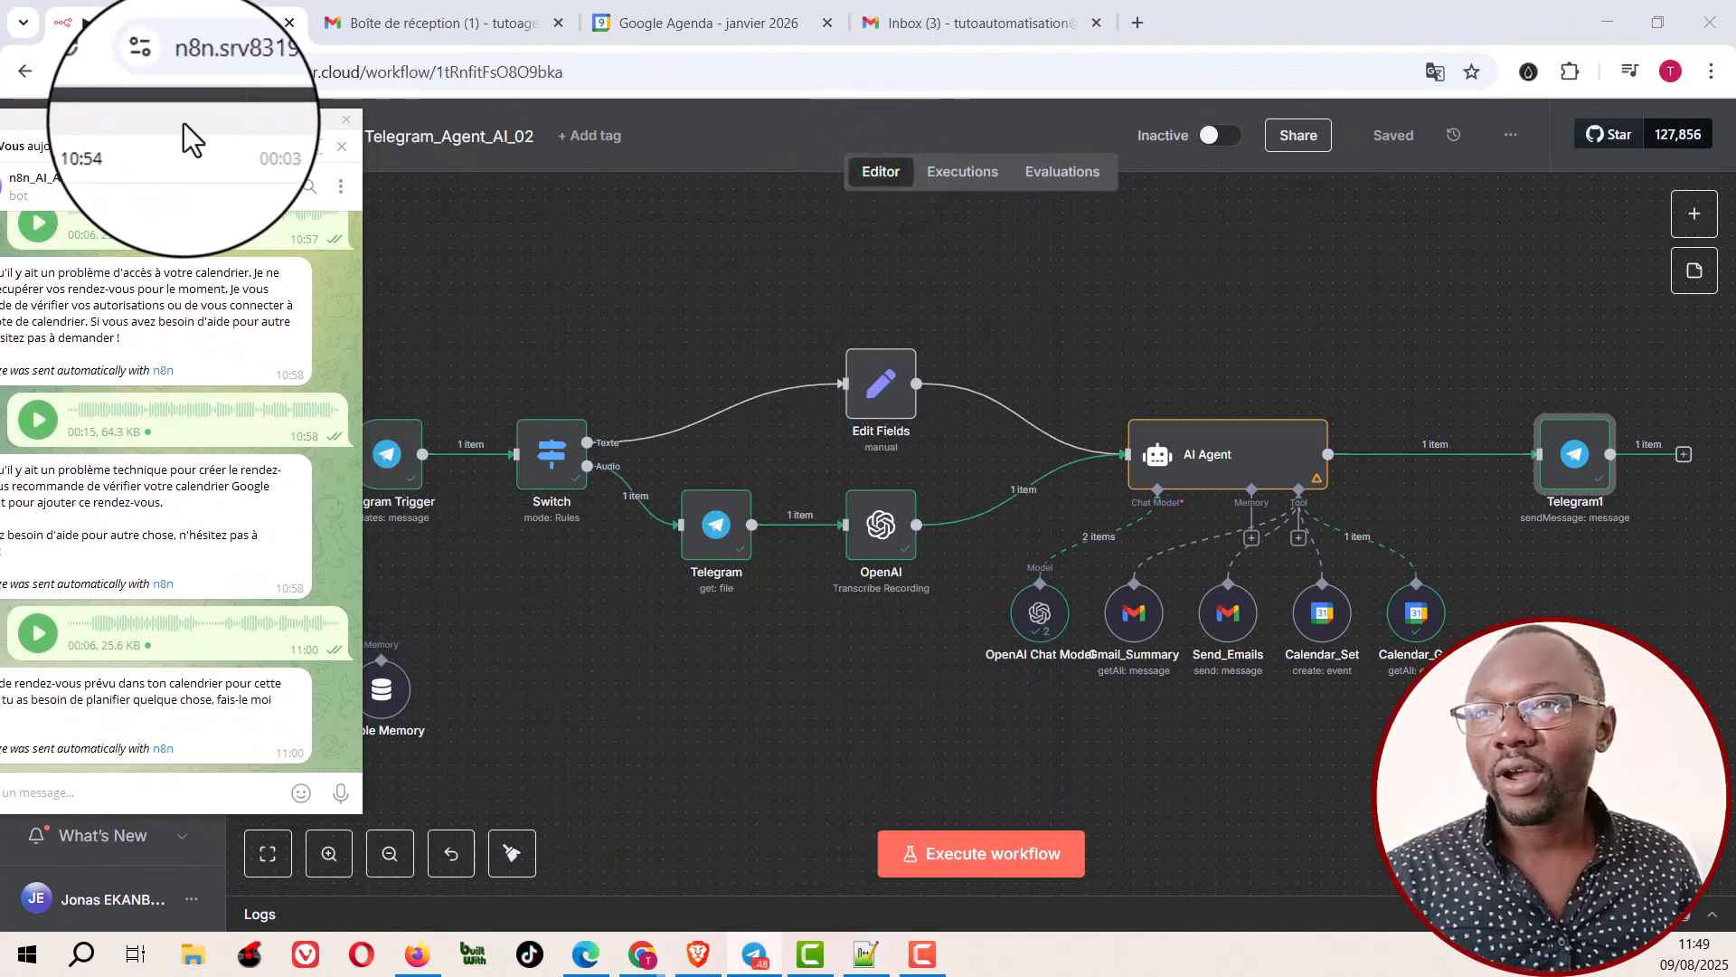
left_click(963, 857)
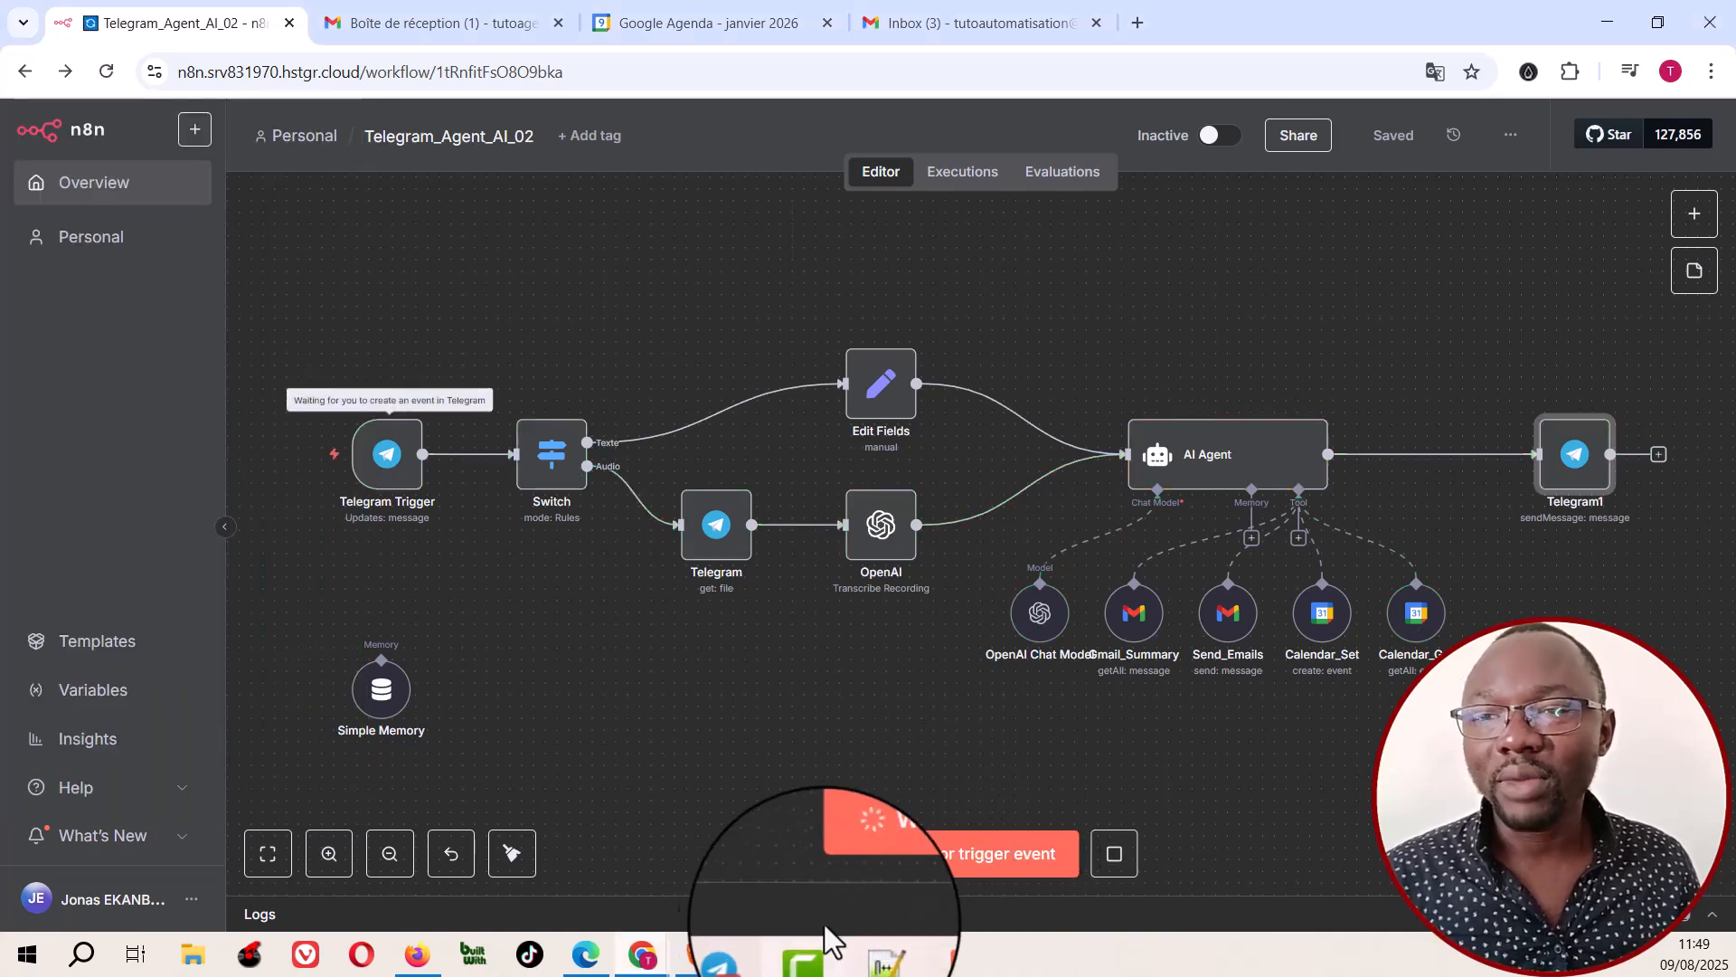
Step: Send the n8n_AI_AGENT_01 bot a French text asking it to e-mail a contact directly, not as a draft, for a quote on automating a PME in France
left_click(755, 954)
left_click(165, 794)
key("ctrl+v")
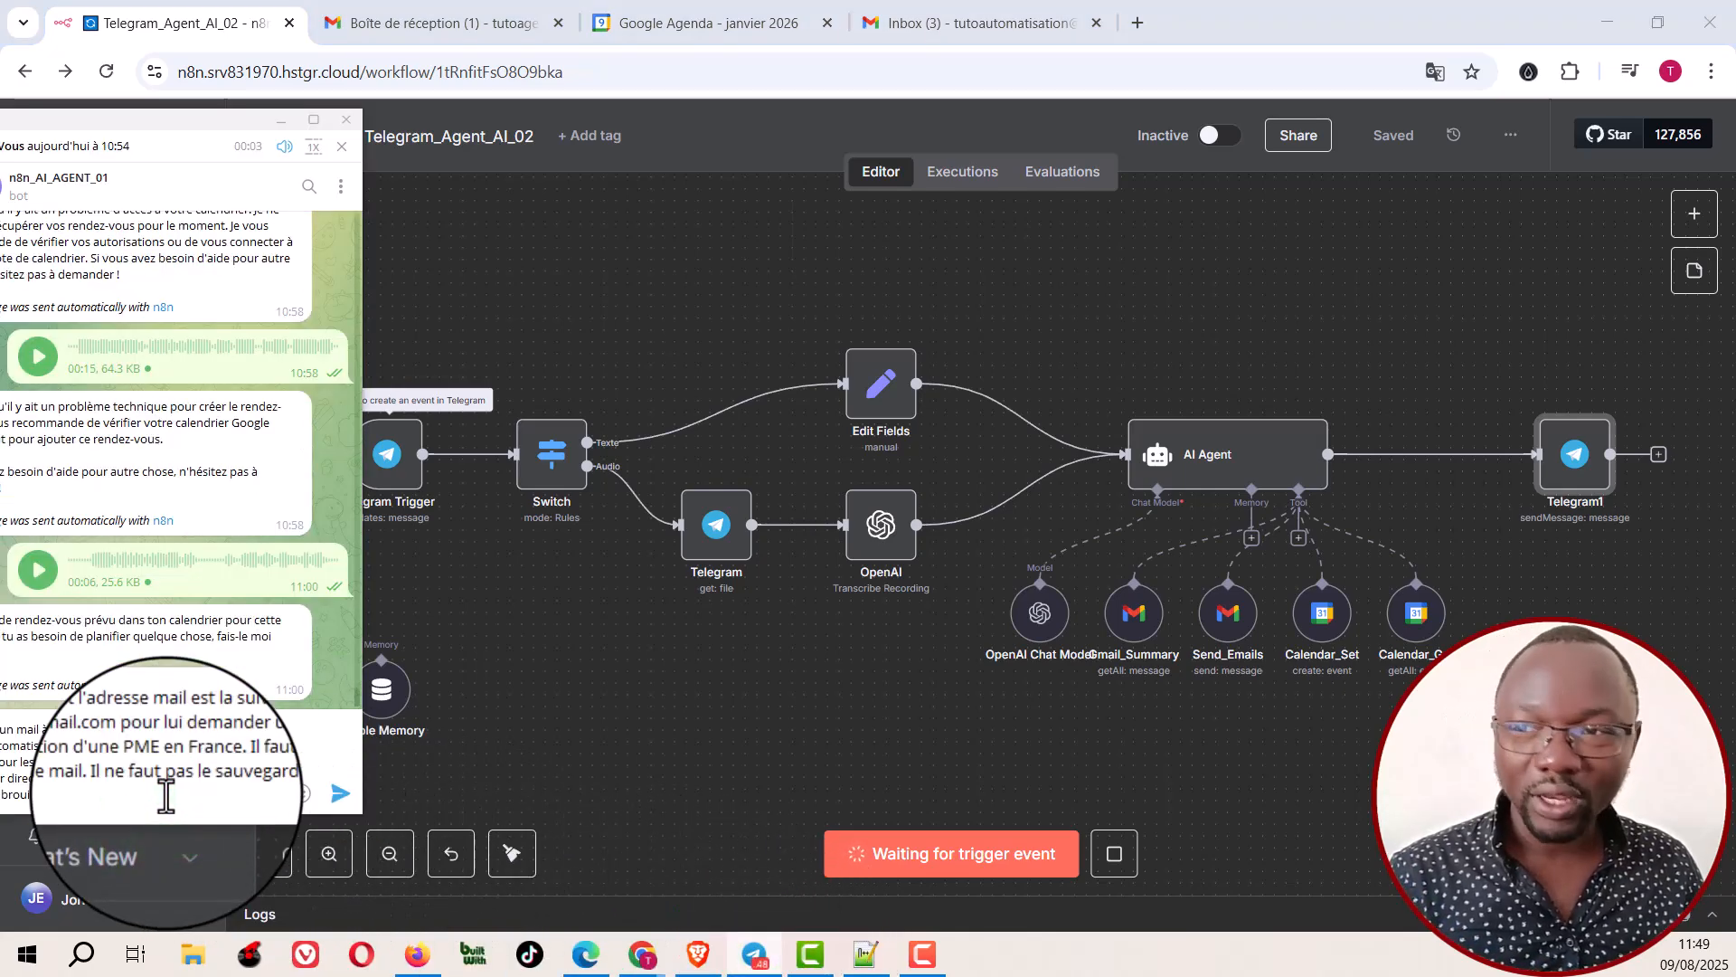
left_click_drag(155, 143, 222, 136)
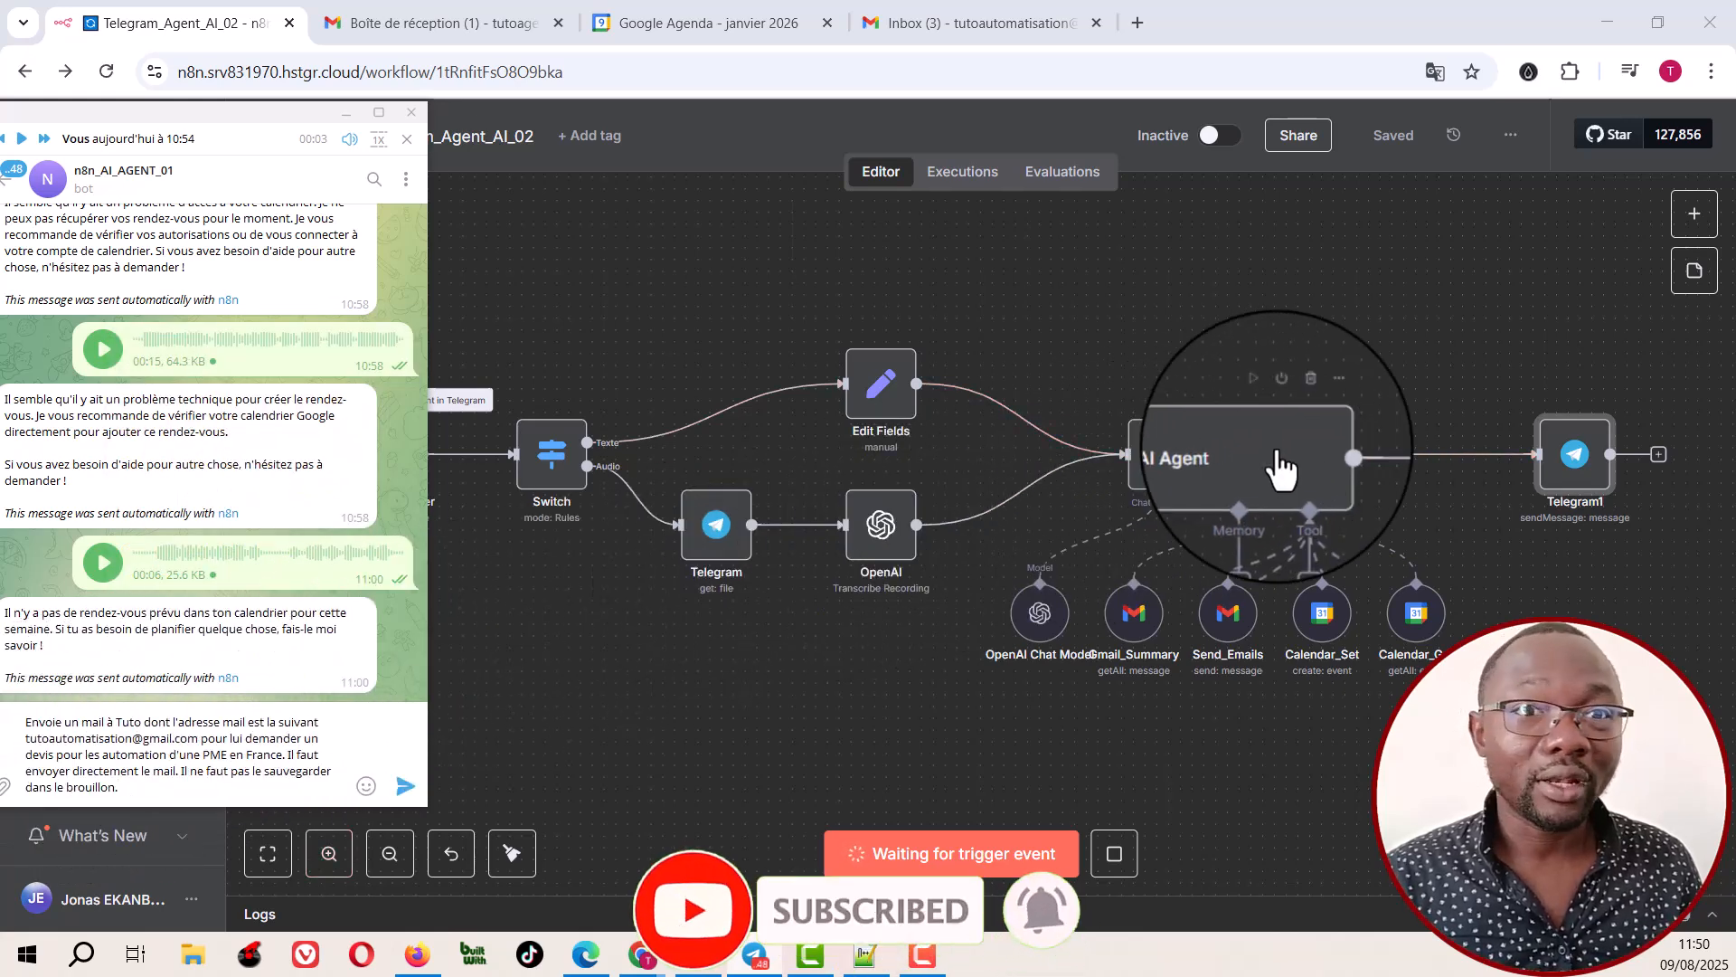
left_click(407, 785)
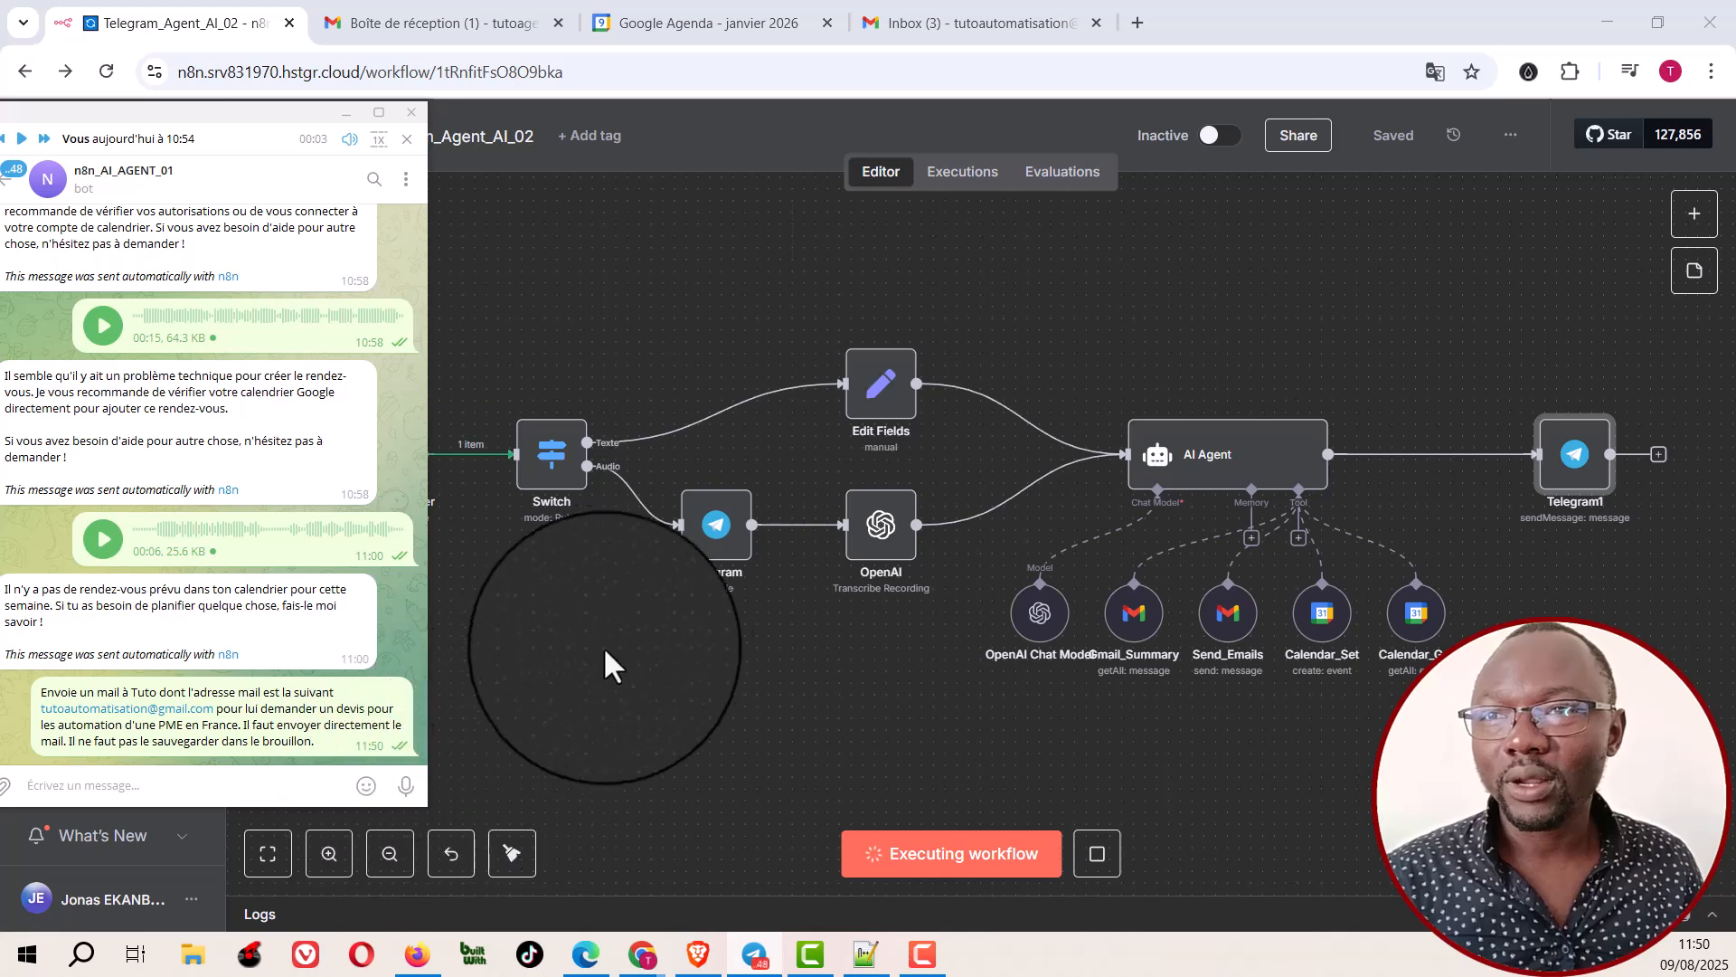
Step: Follow the text request through the workflow nodes, read the bot's reply in Telegram, and return to the canvas
left_click(655, 610)
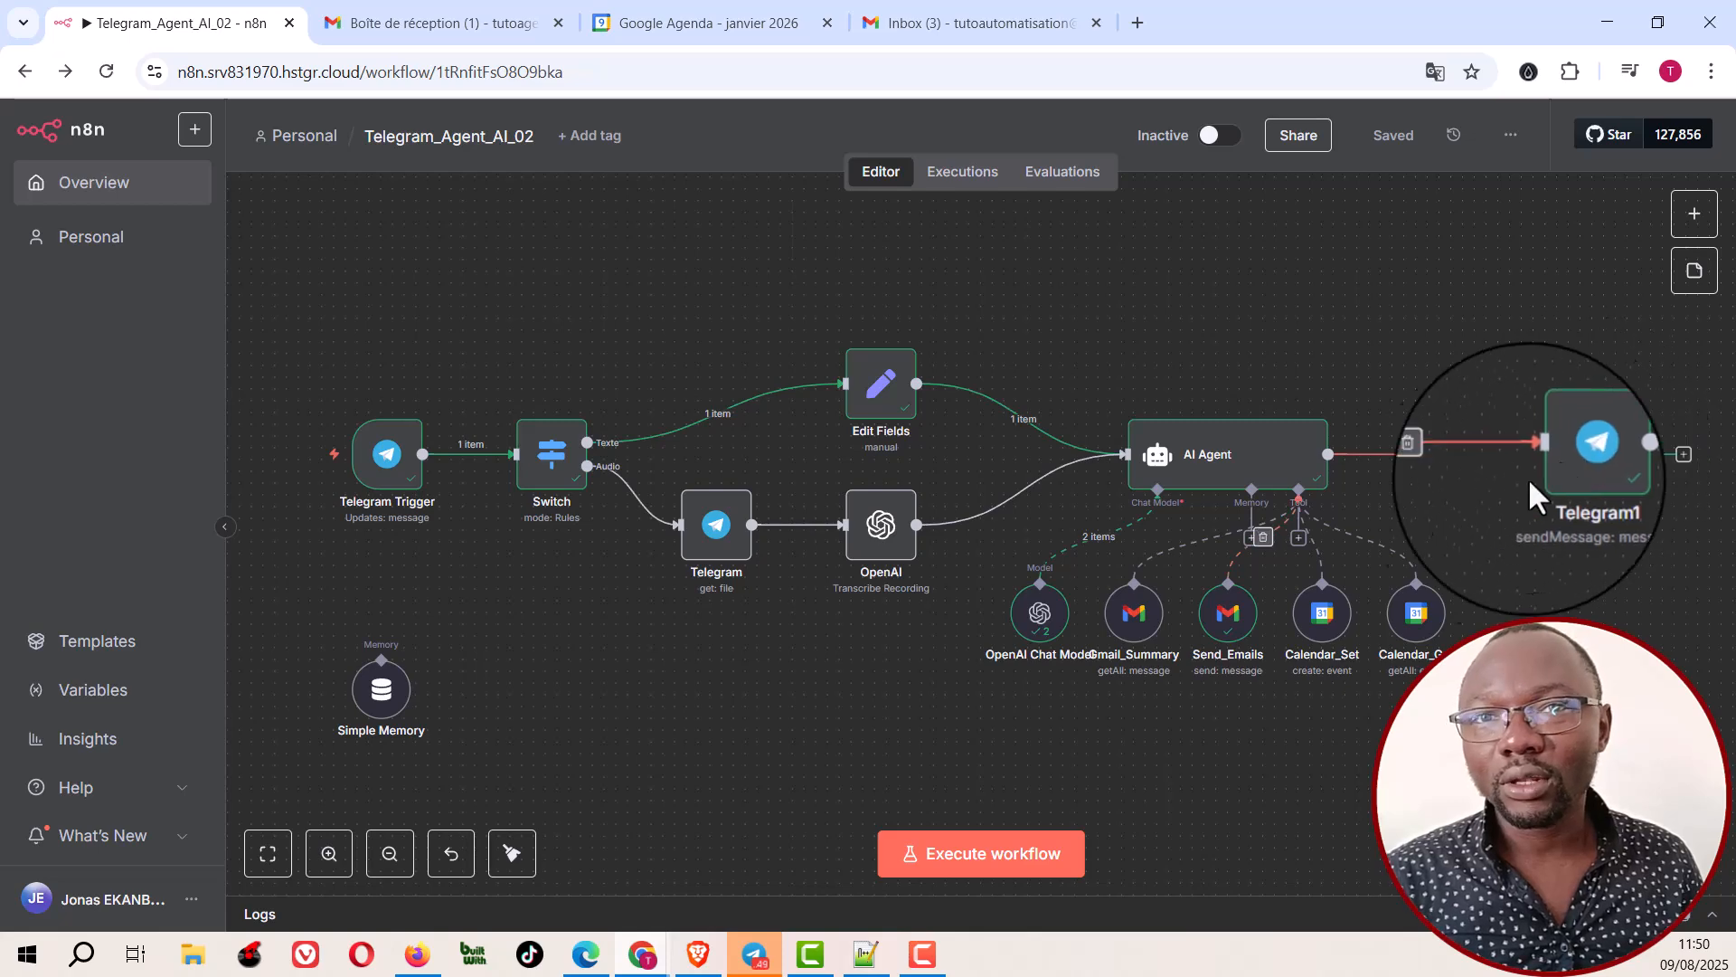
left_click(754, 954)
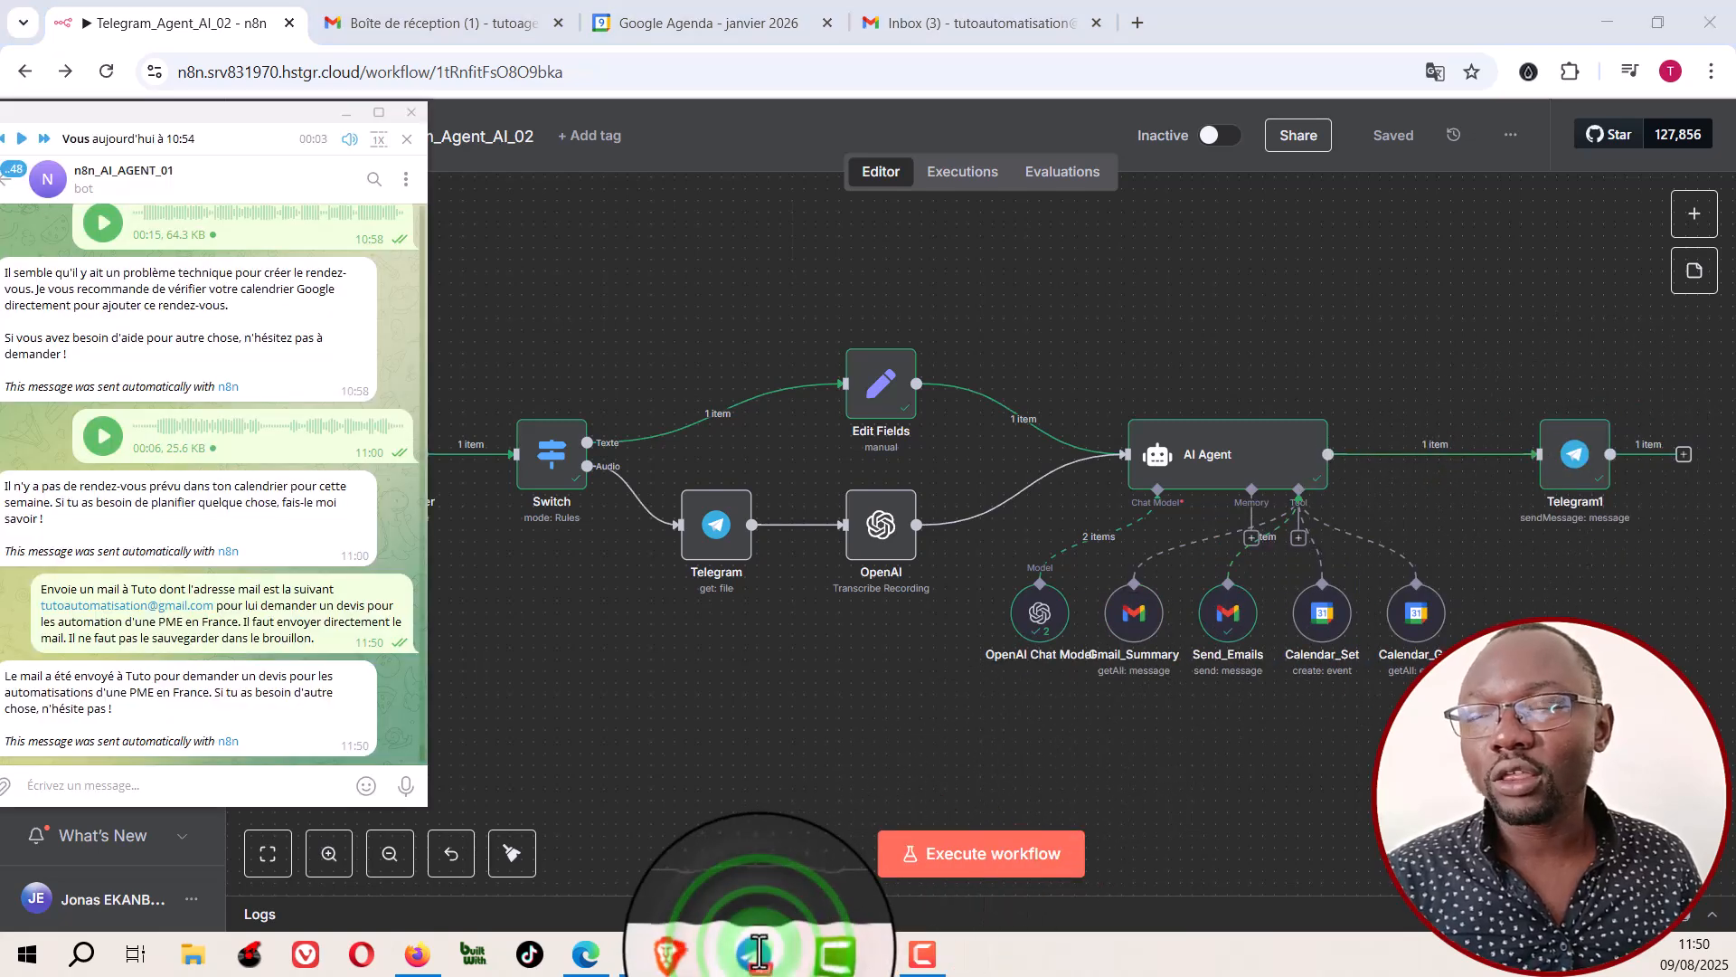
left_click_drag(202, 110, 432, 95)
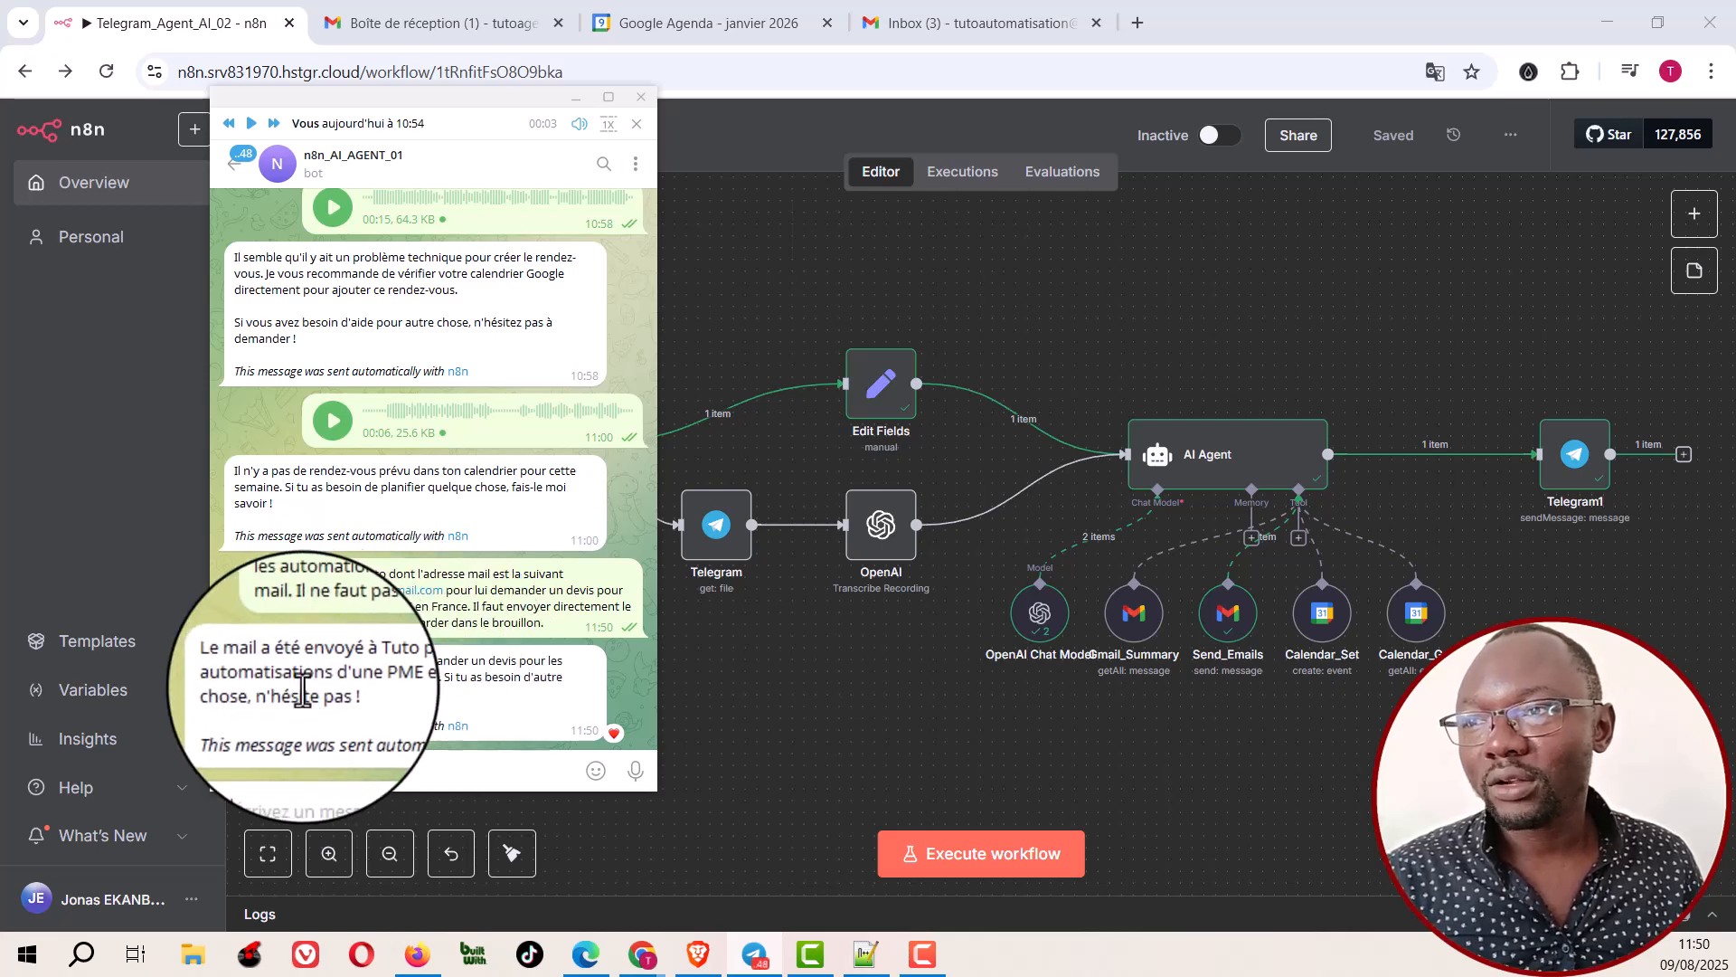
left_click(787, 273)
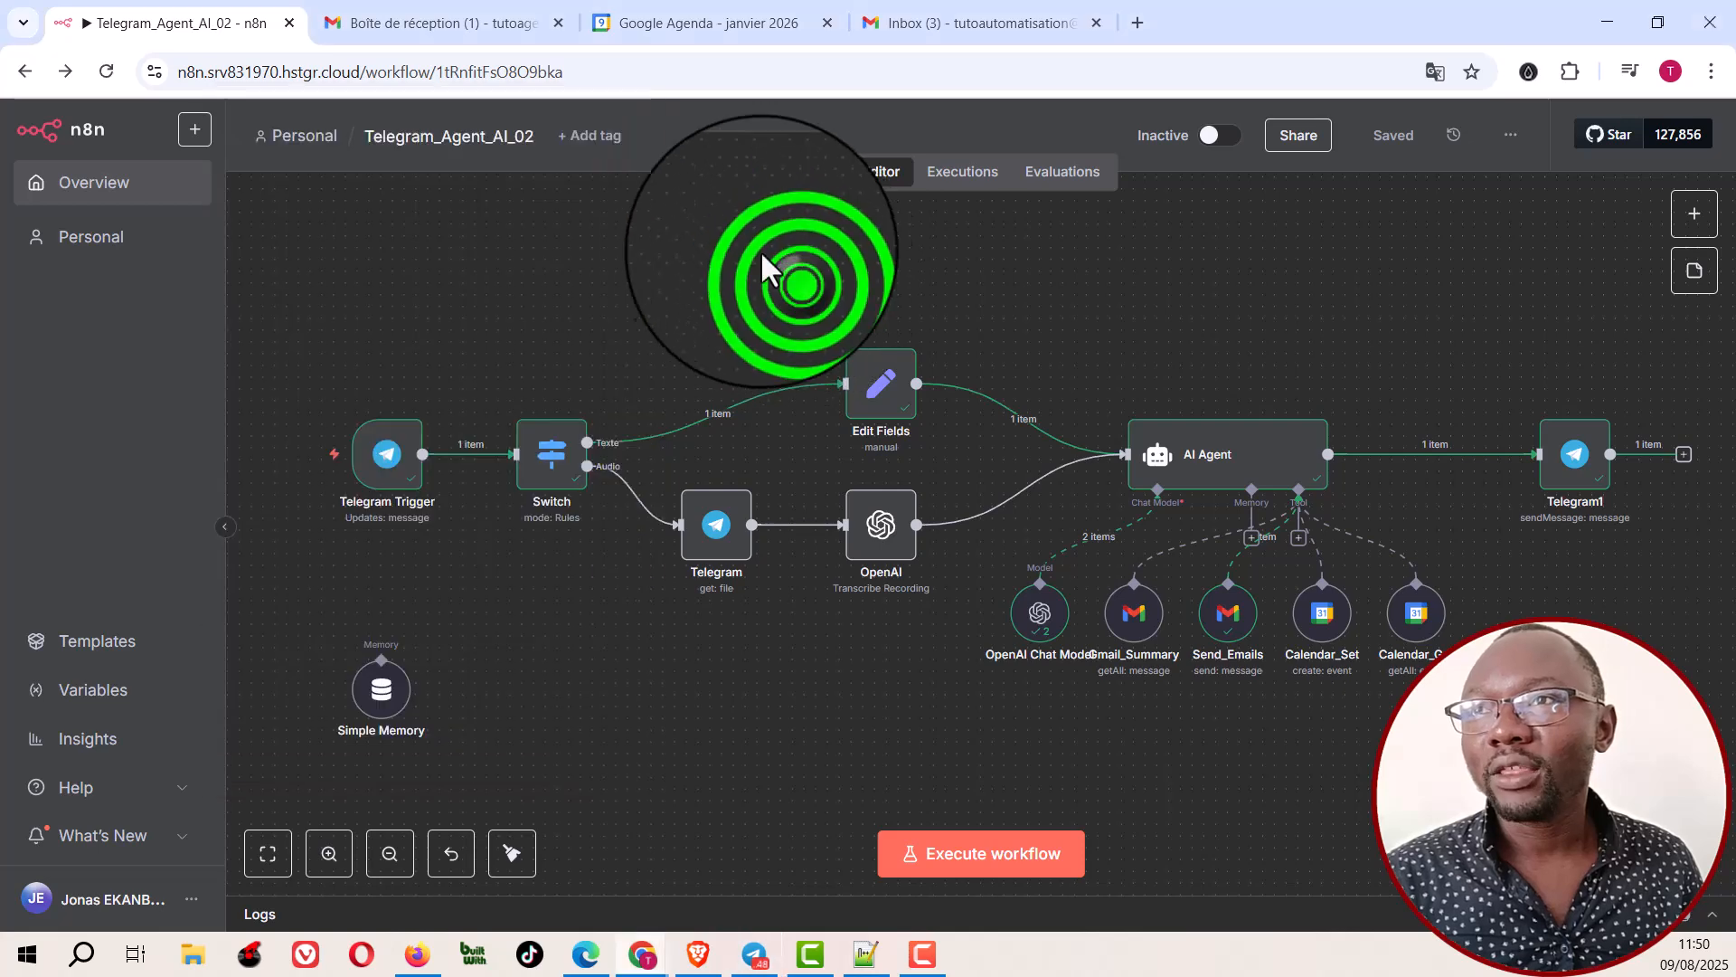
Step: Check the newest quote request in the sending Gmail account's sent messages, comparing its time with the system clock, and return to the inbox
left_click(468, 18)
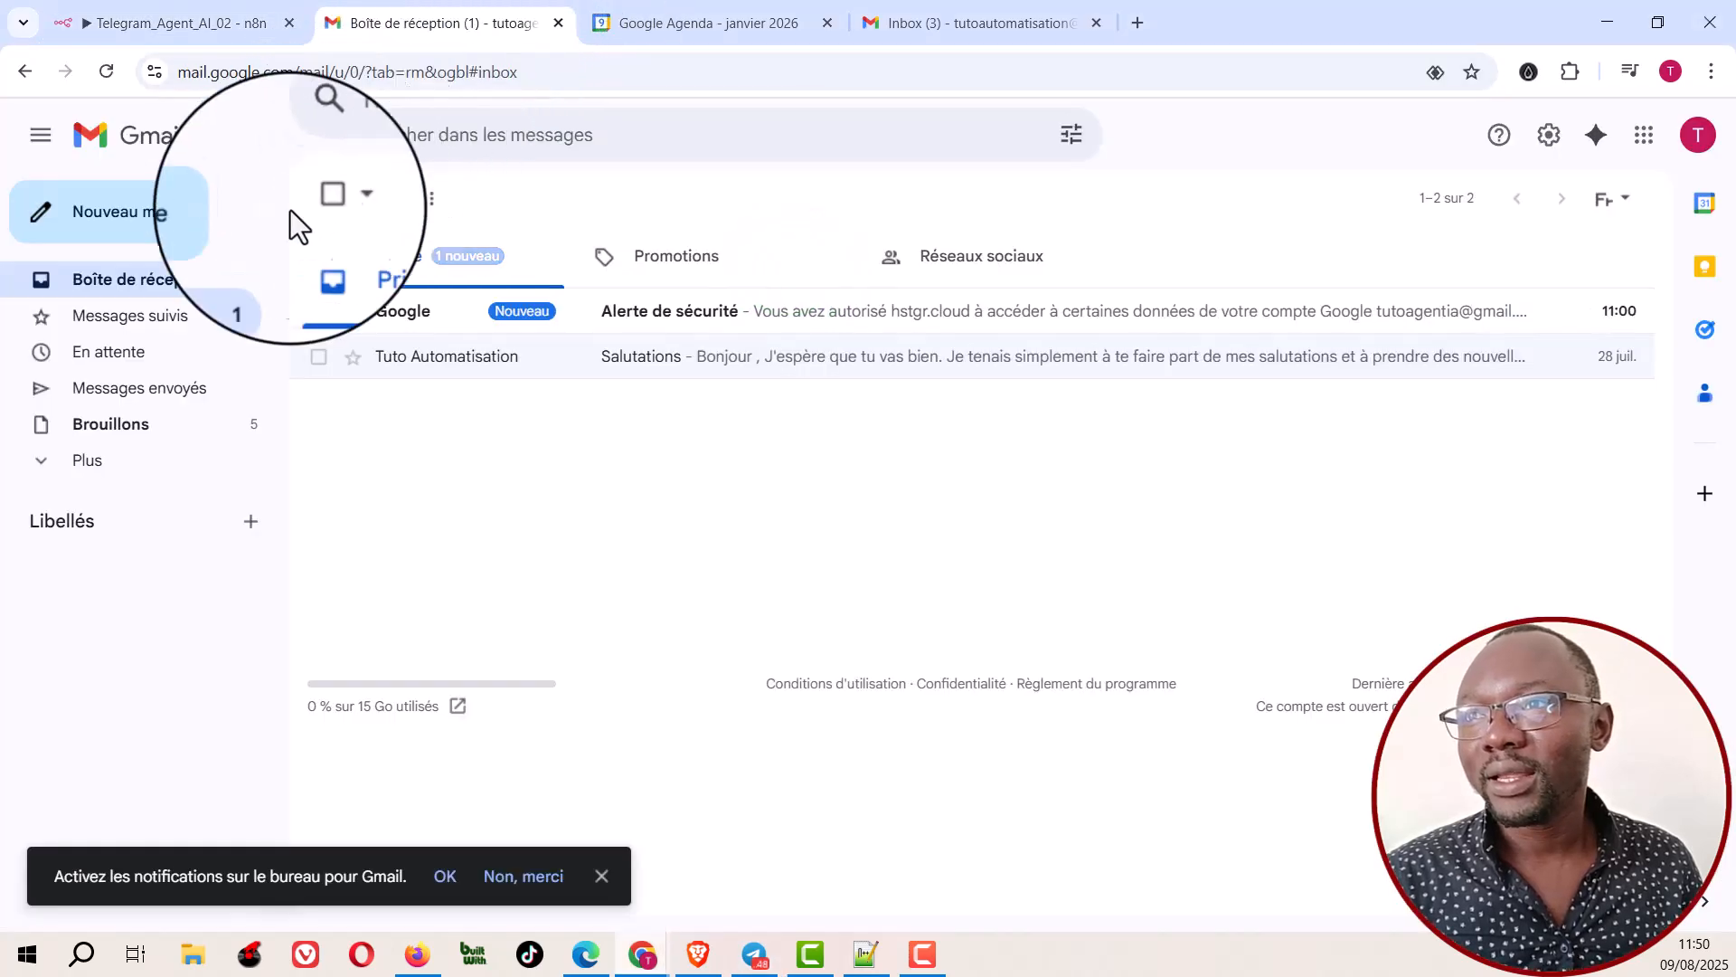
left_click(137, 391)
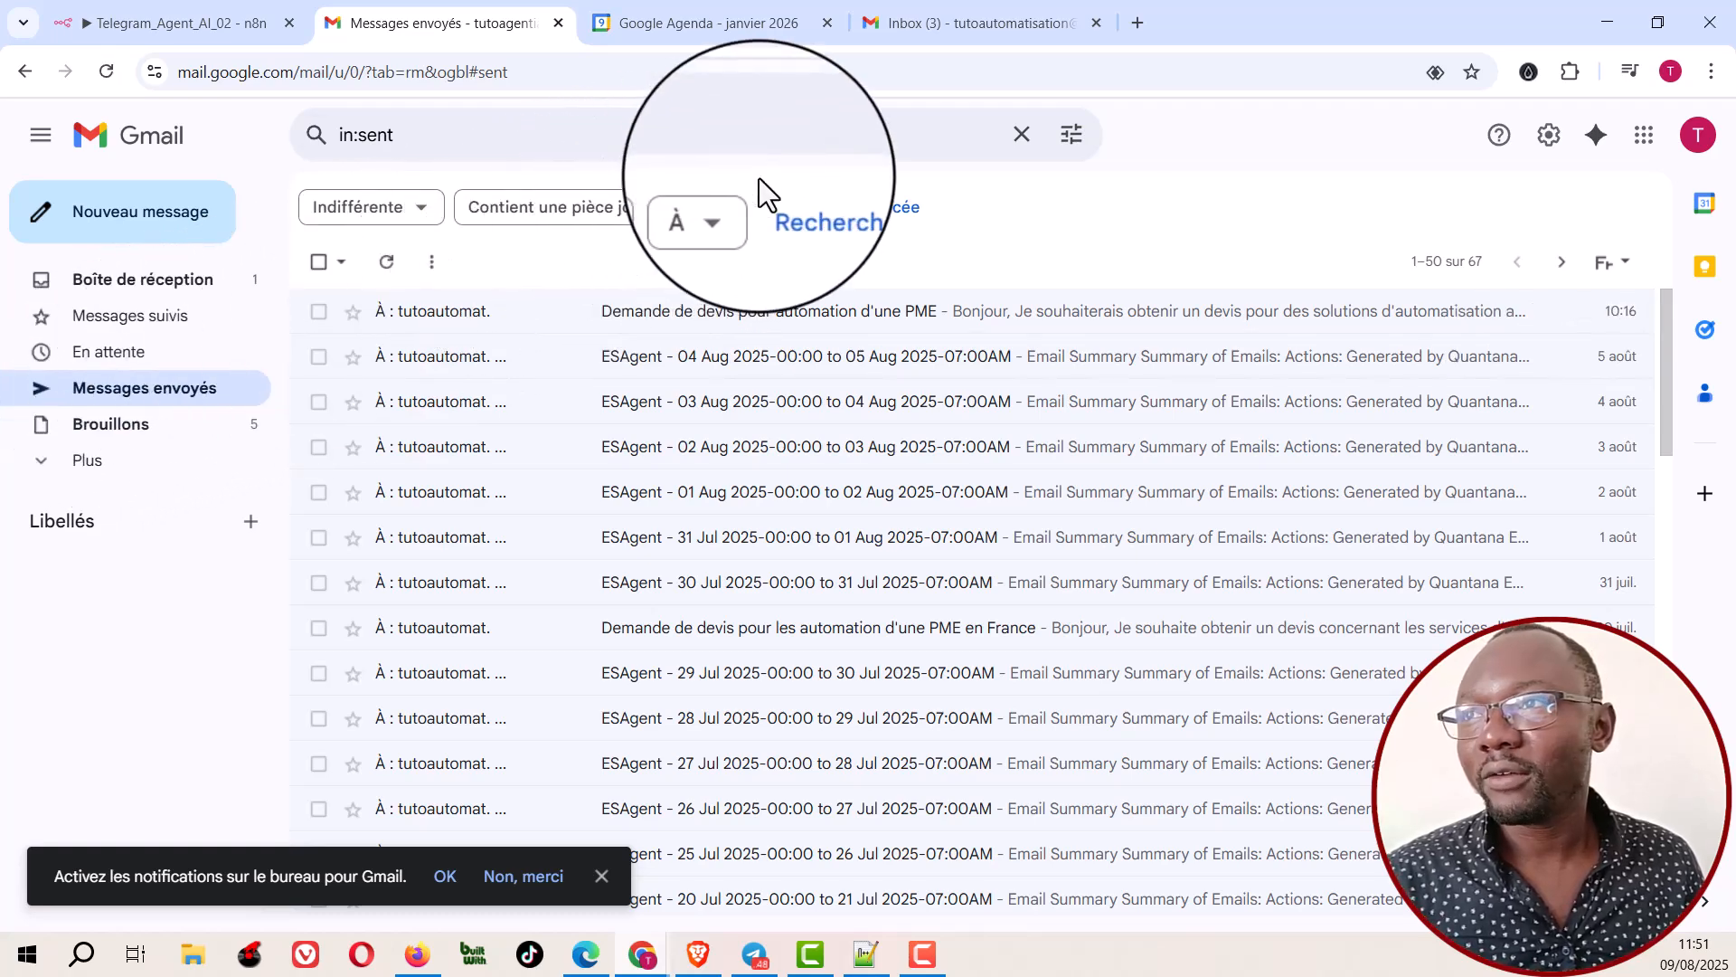
left_click(757, 177)
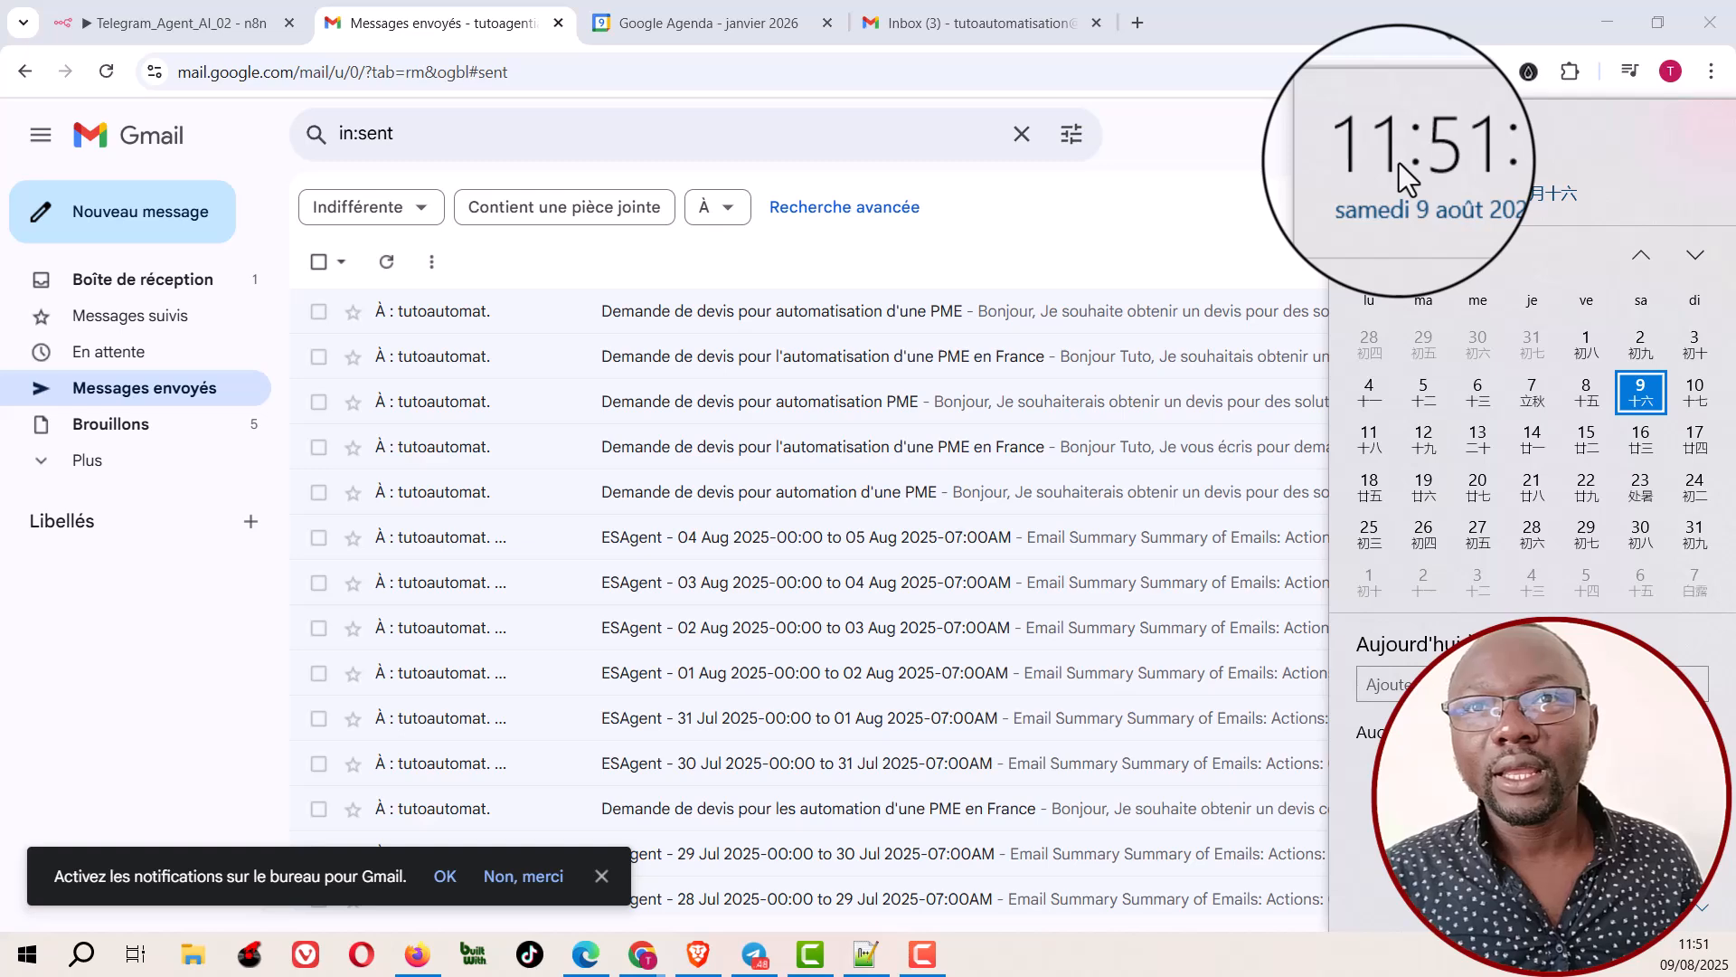
left_click(1154, 230)
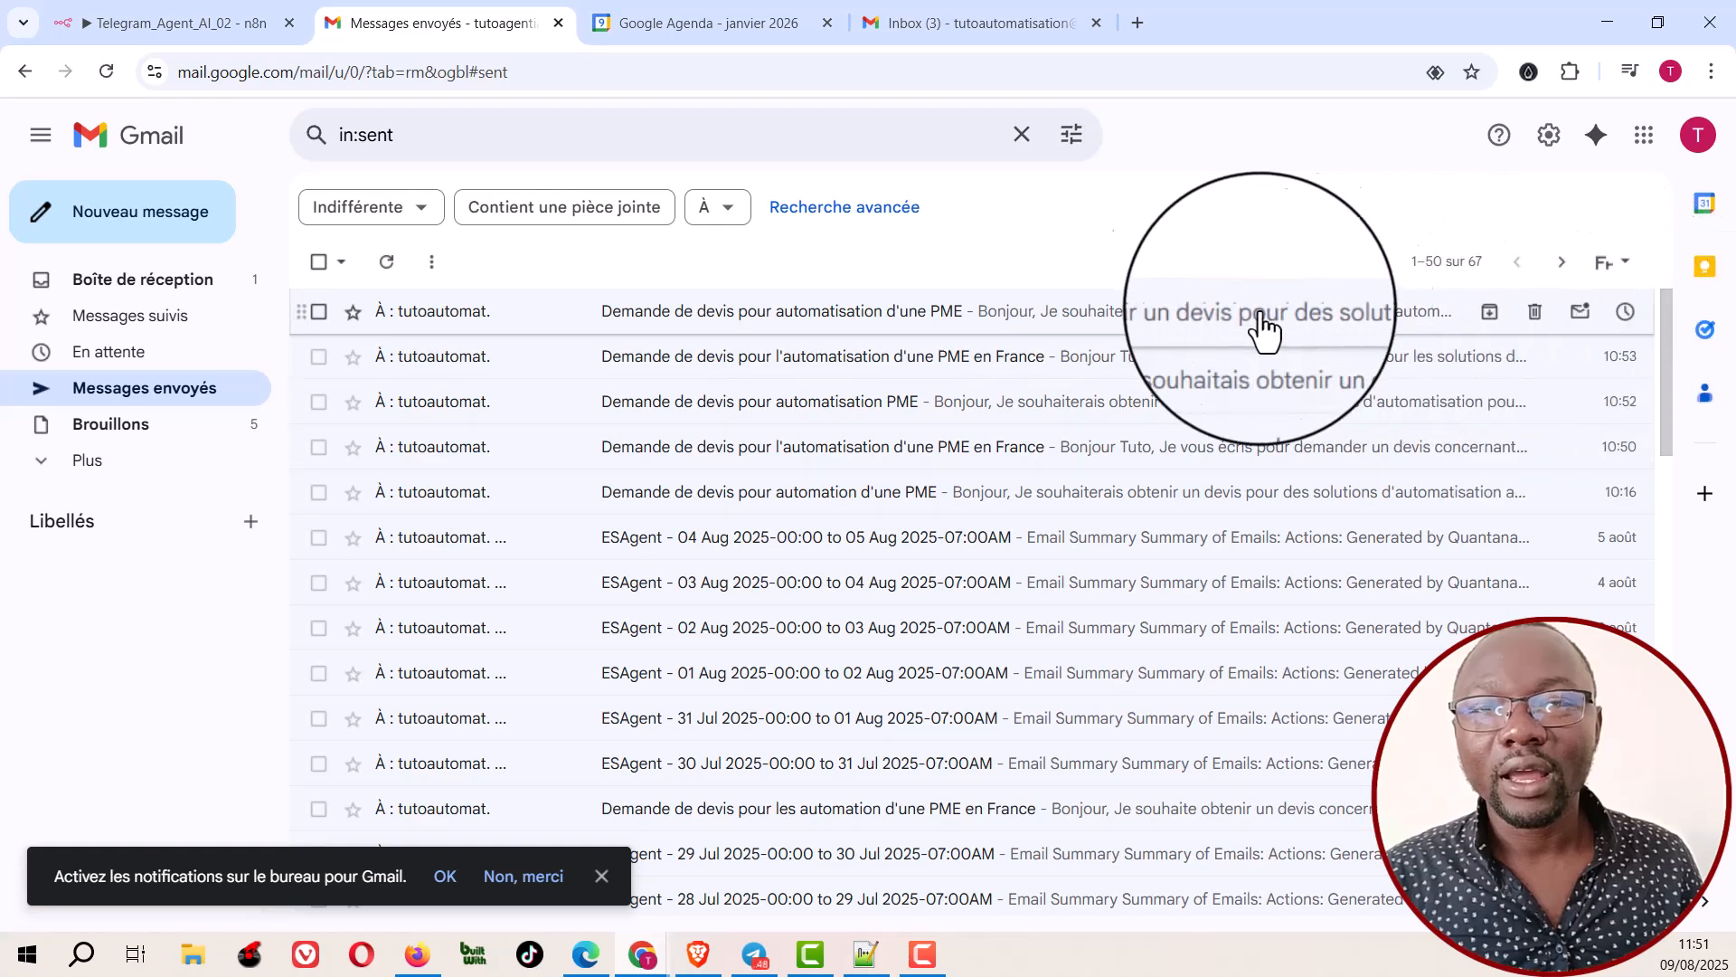
left_click(1027, 310)
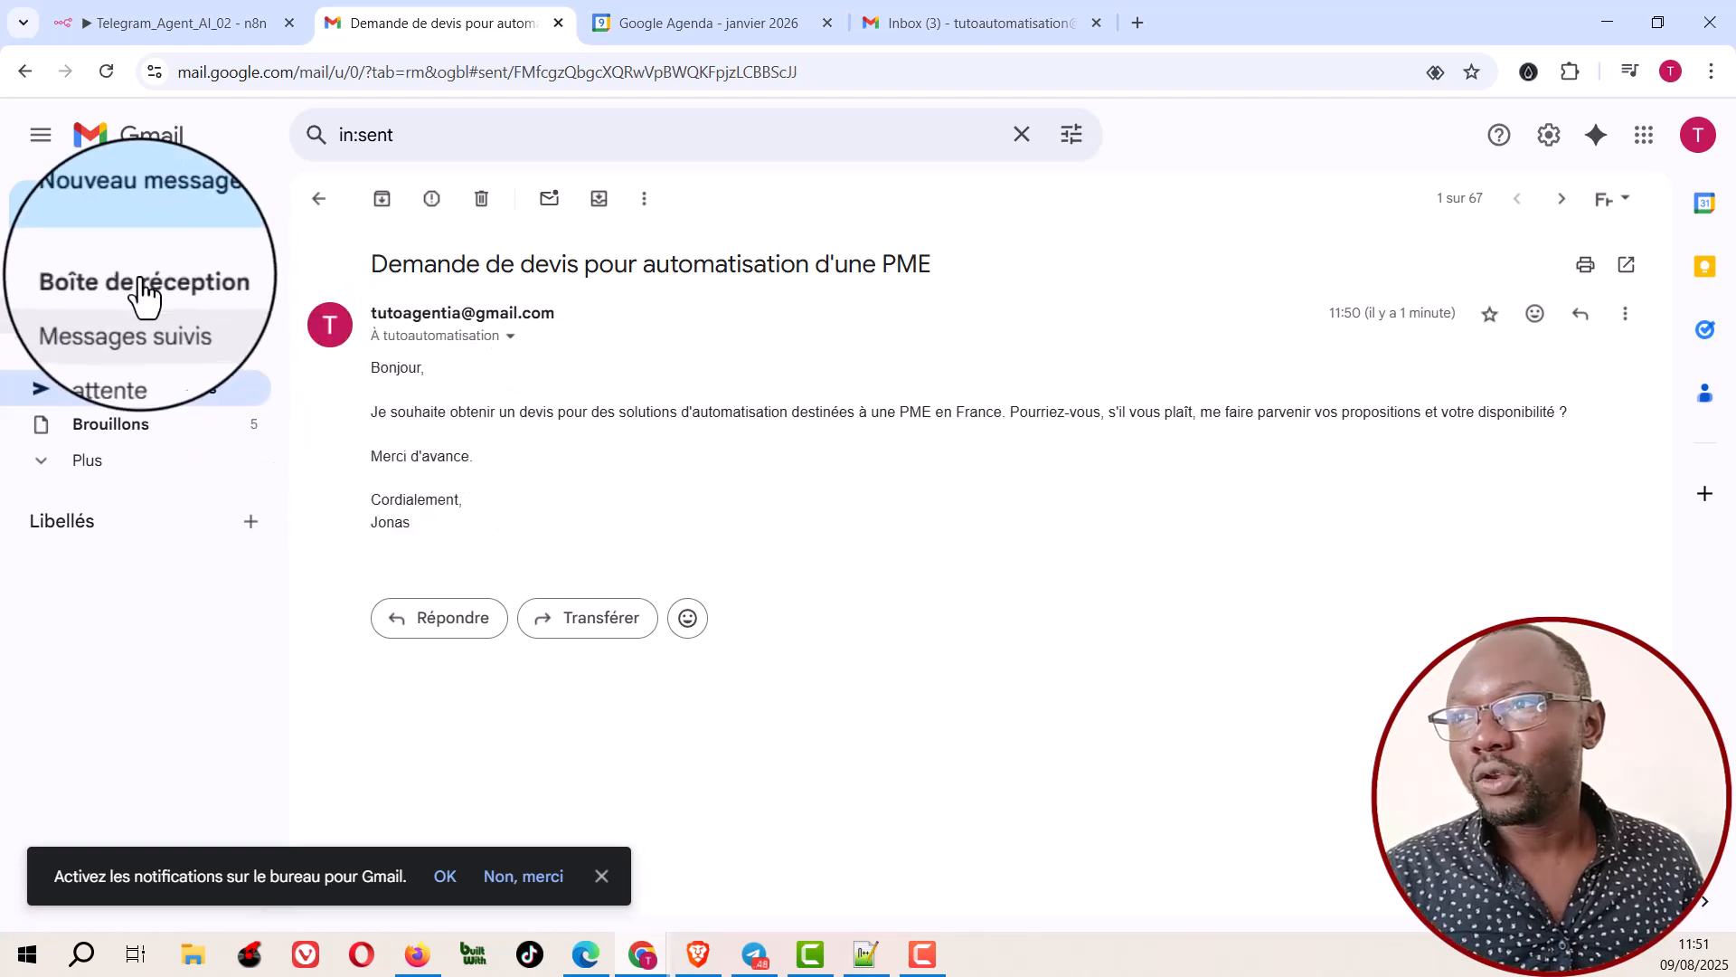
left_click(131, 276)
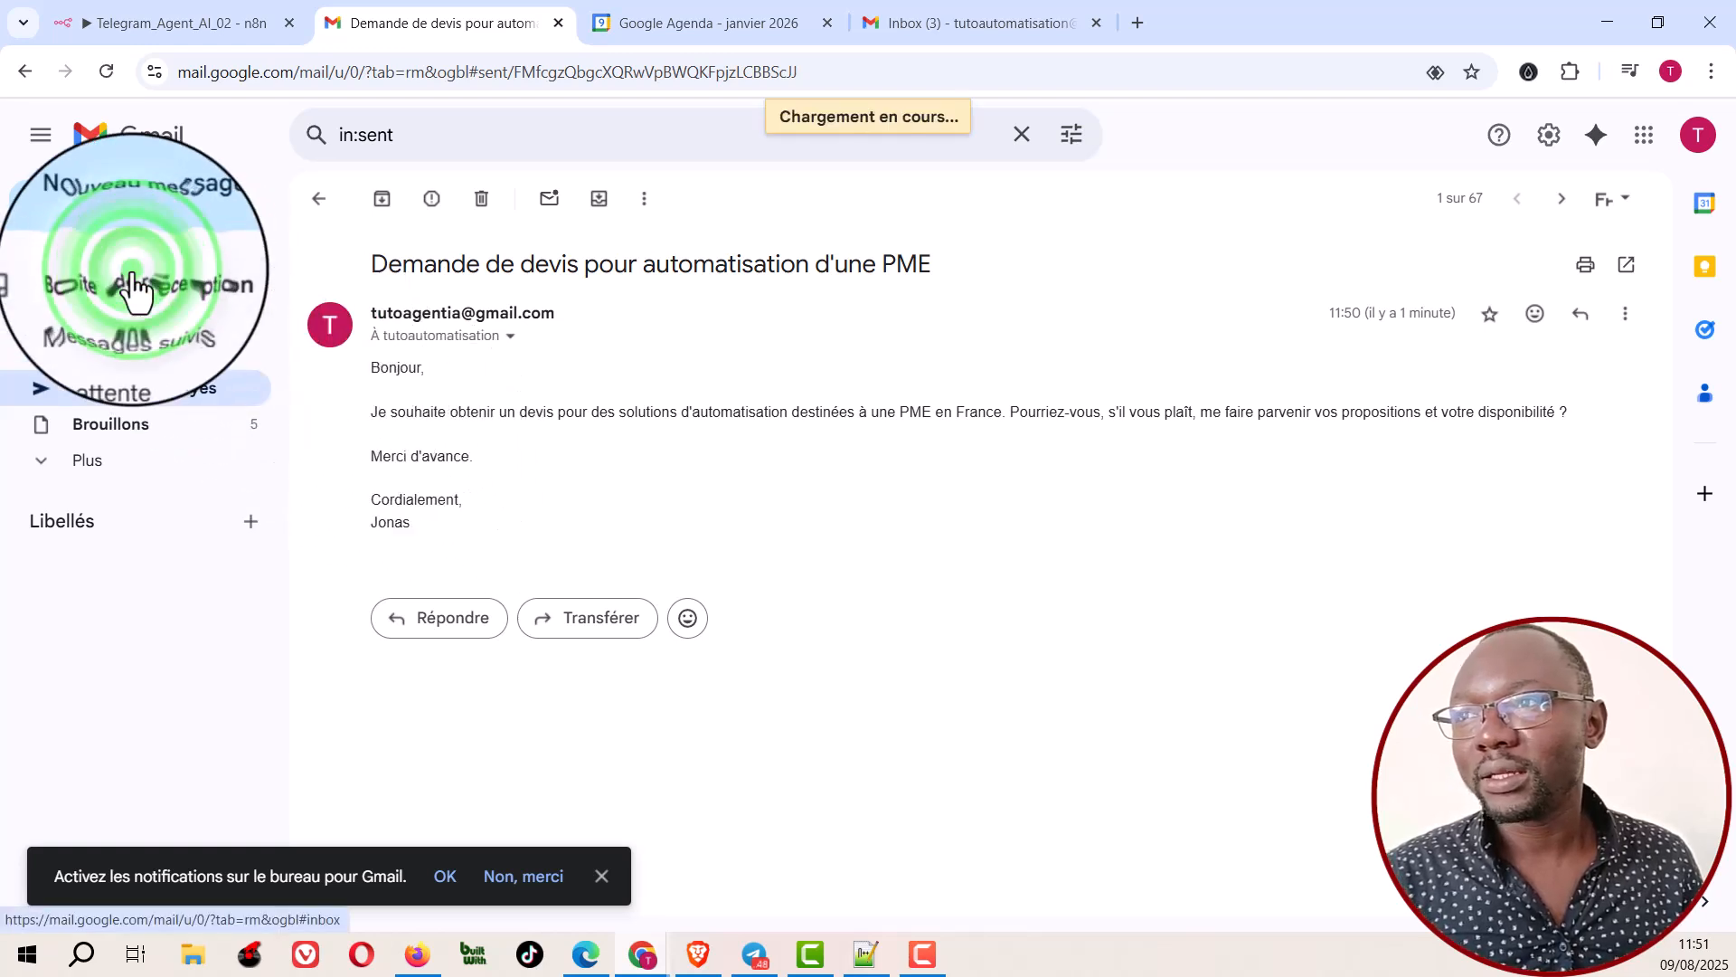
Step: Read the newly received "Demande de devis pour automatisation d'une PME" in the recipient's Gmail inbox and compare the two accounts
left_click(949, 22)
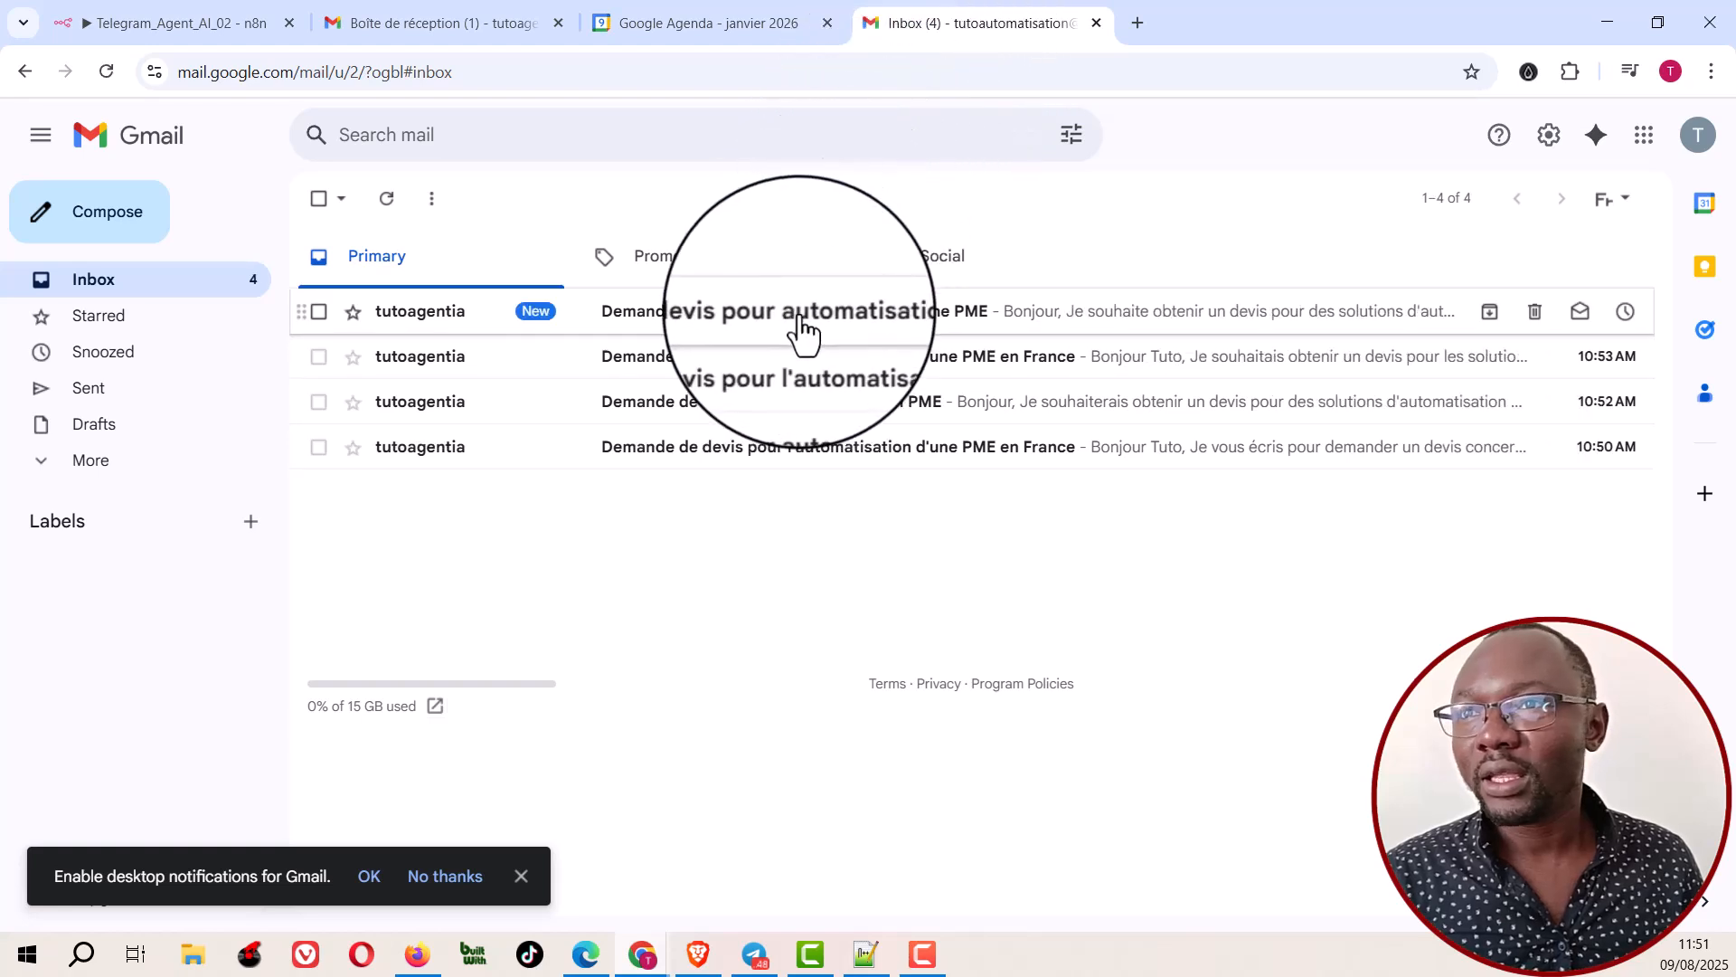
left_click(851, 318)
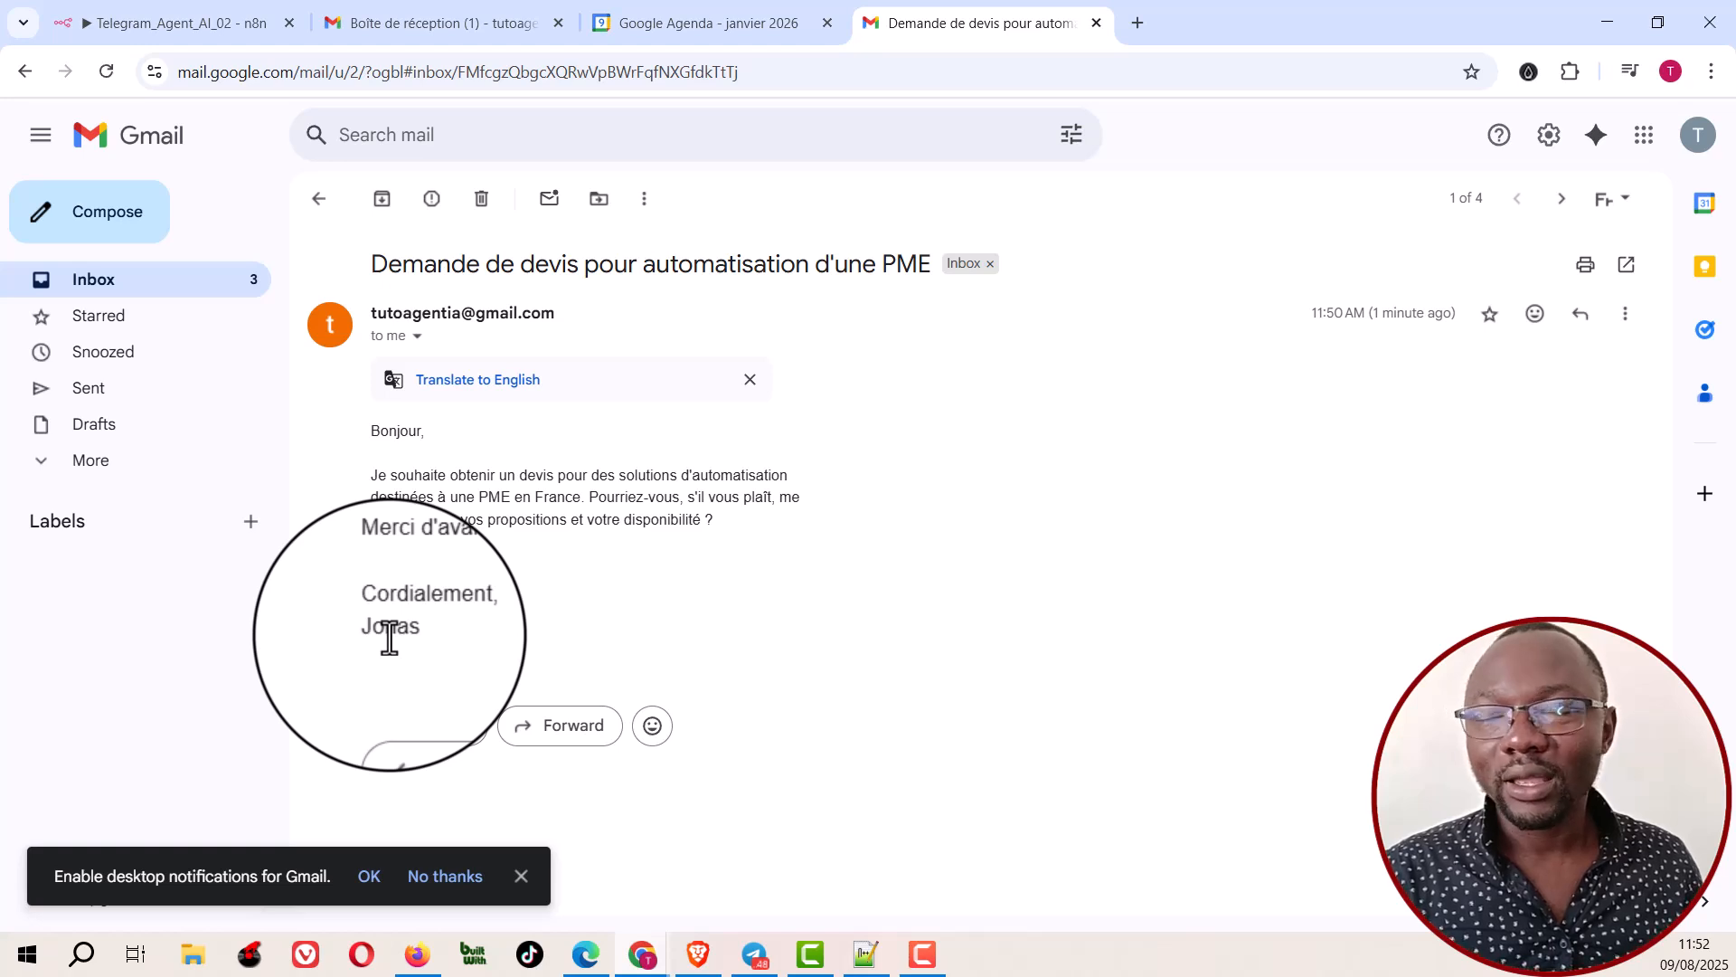
left_click(431, 22)
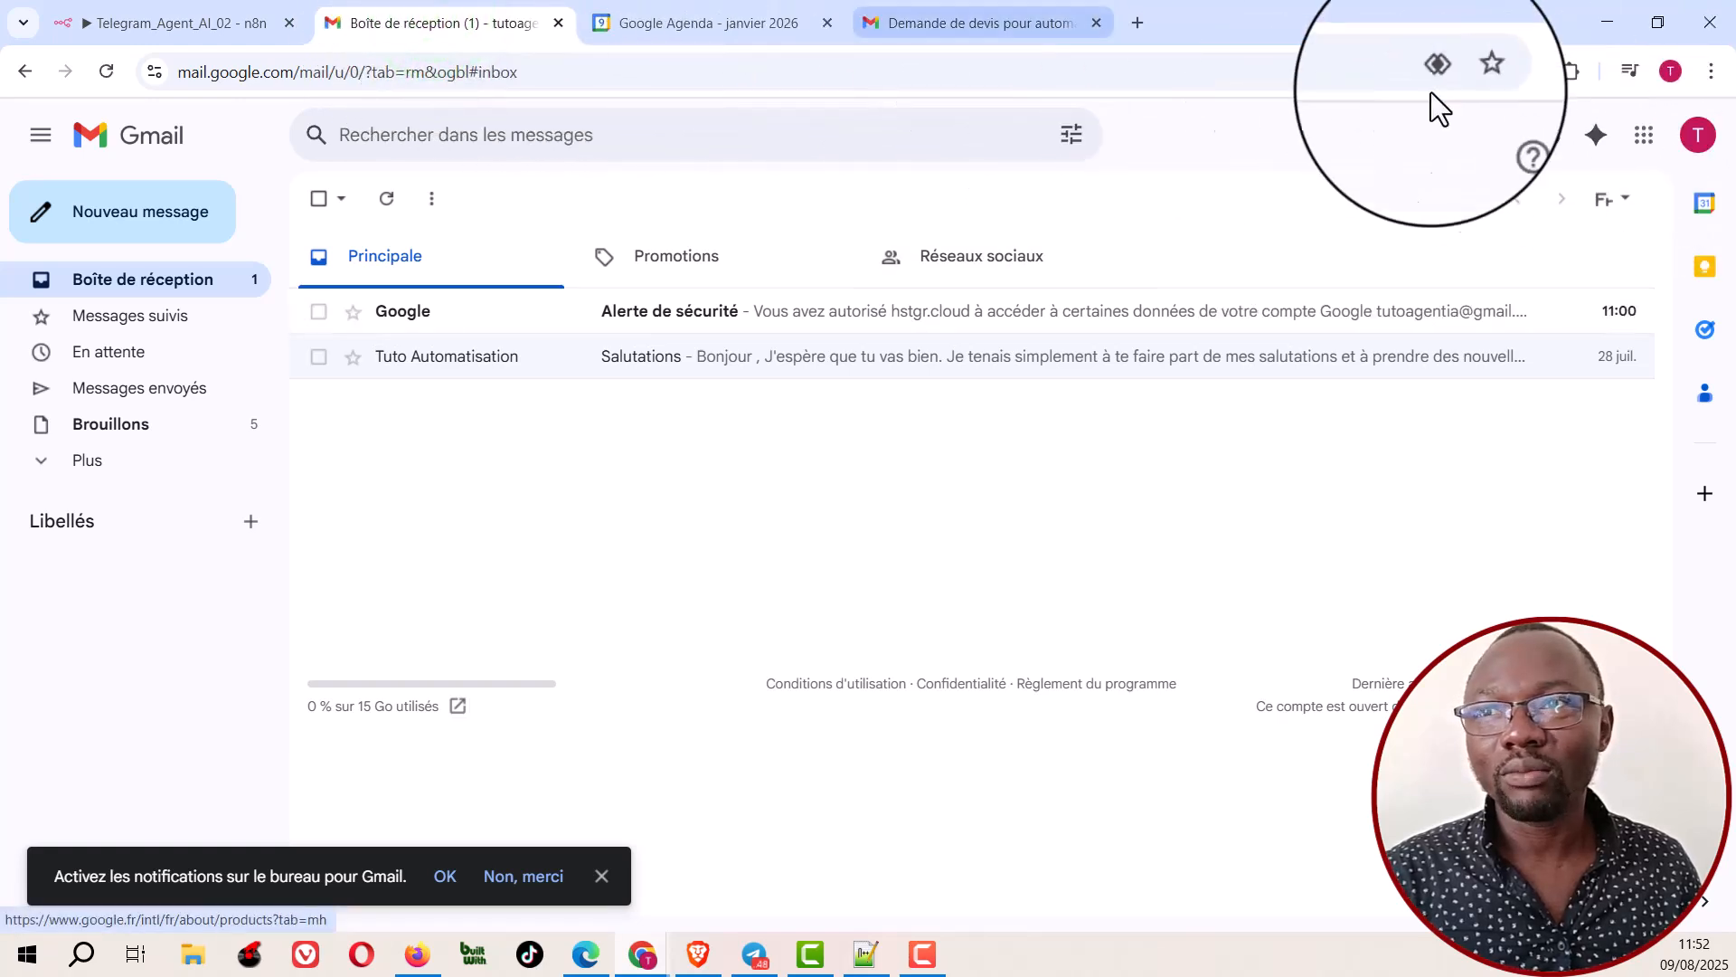
left_click(995, 20)
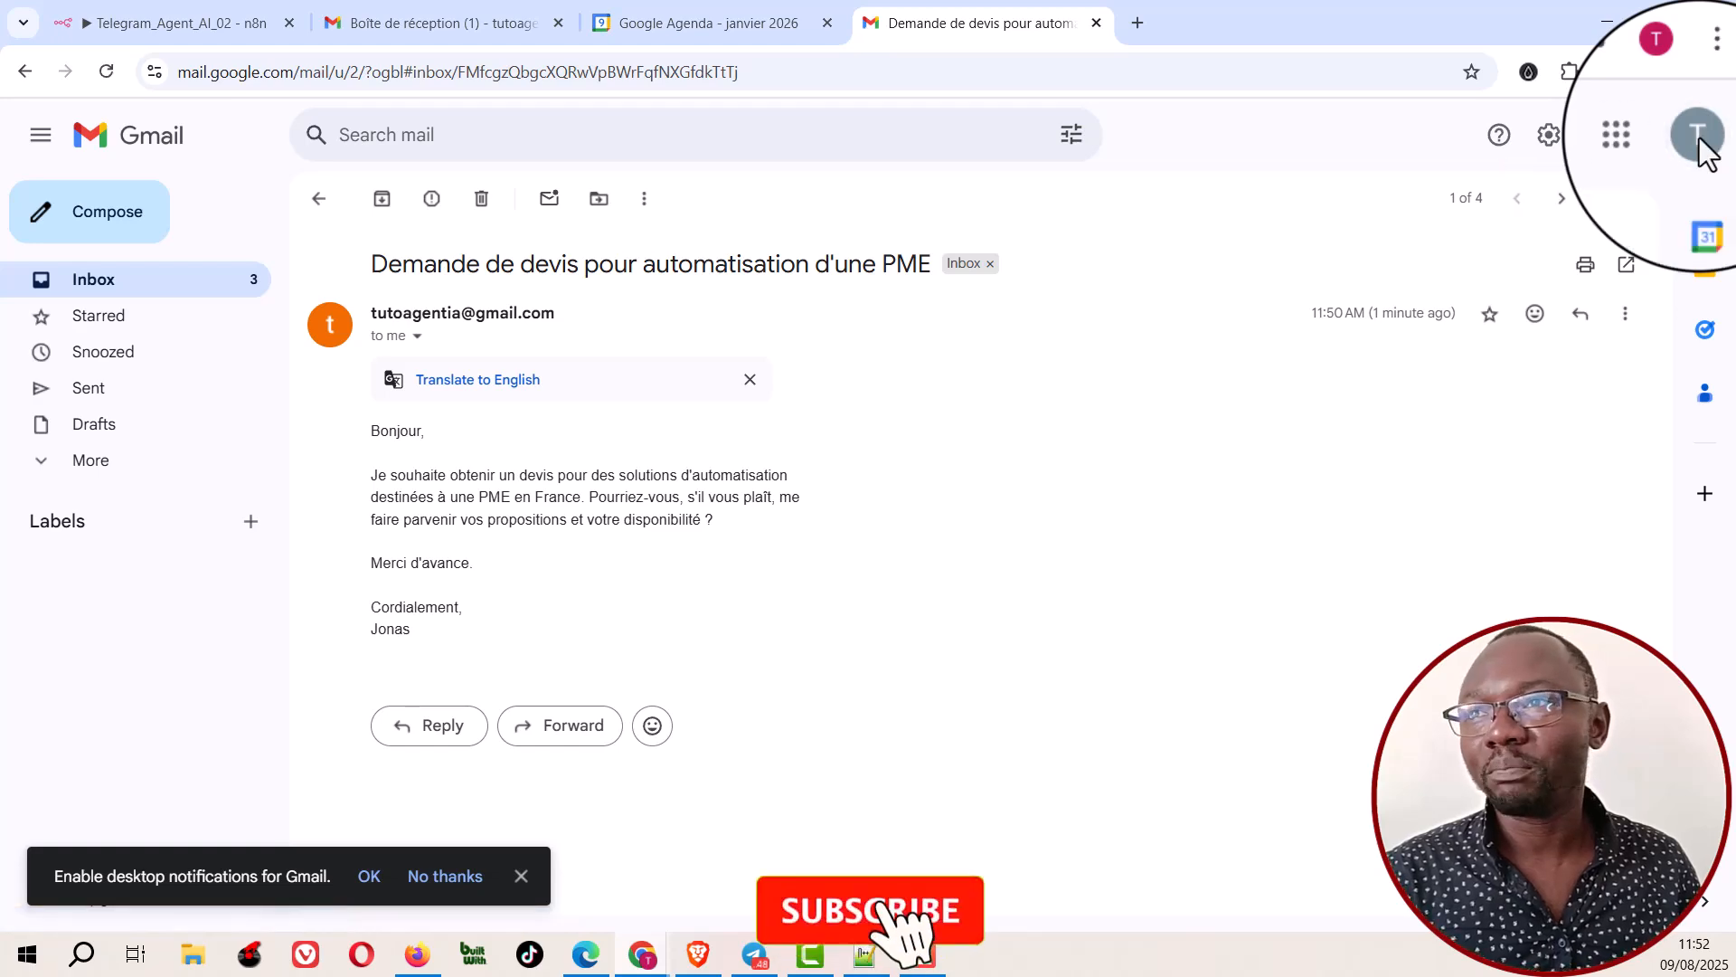
Step: Start another test execution of the workflow and send the Telegram bot a voice message of about 6 seconds
left_click(208, 24)
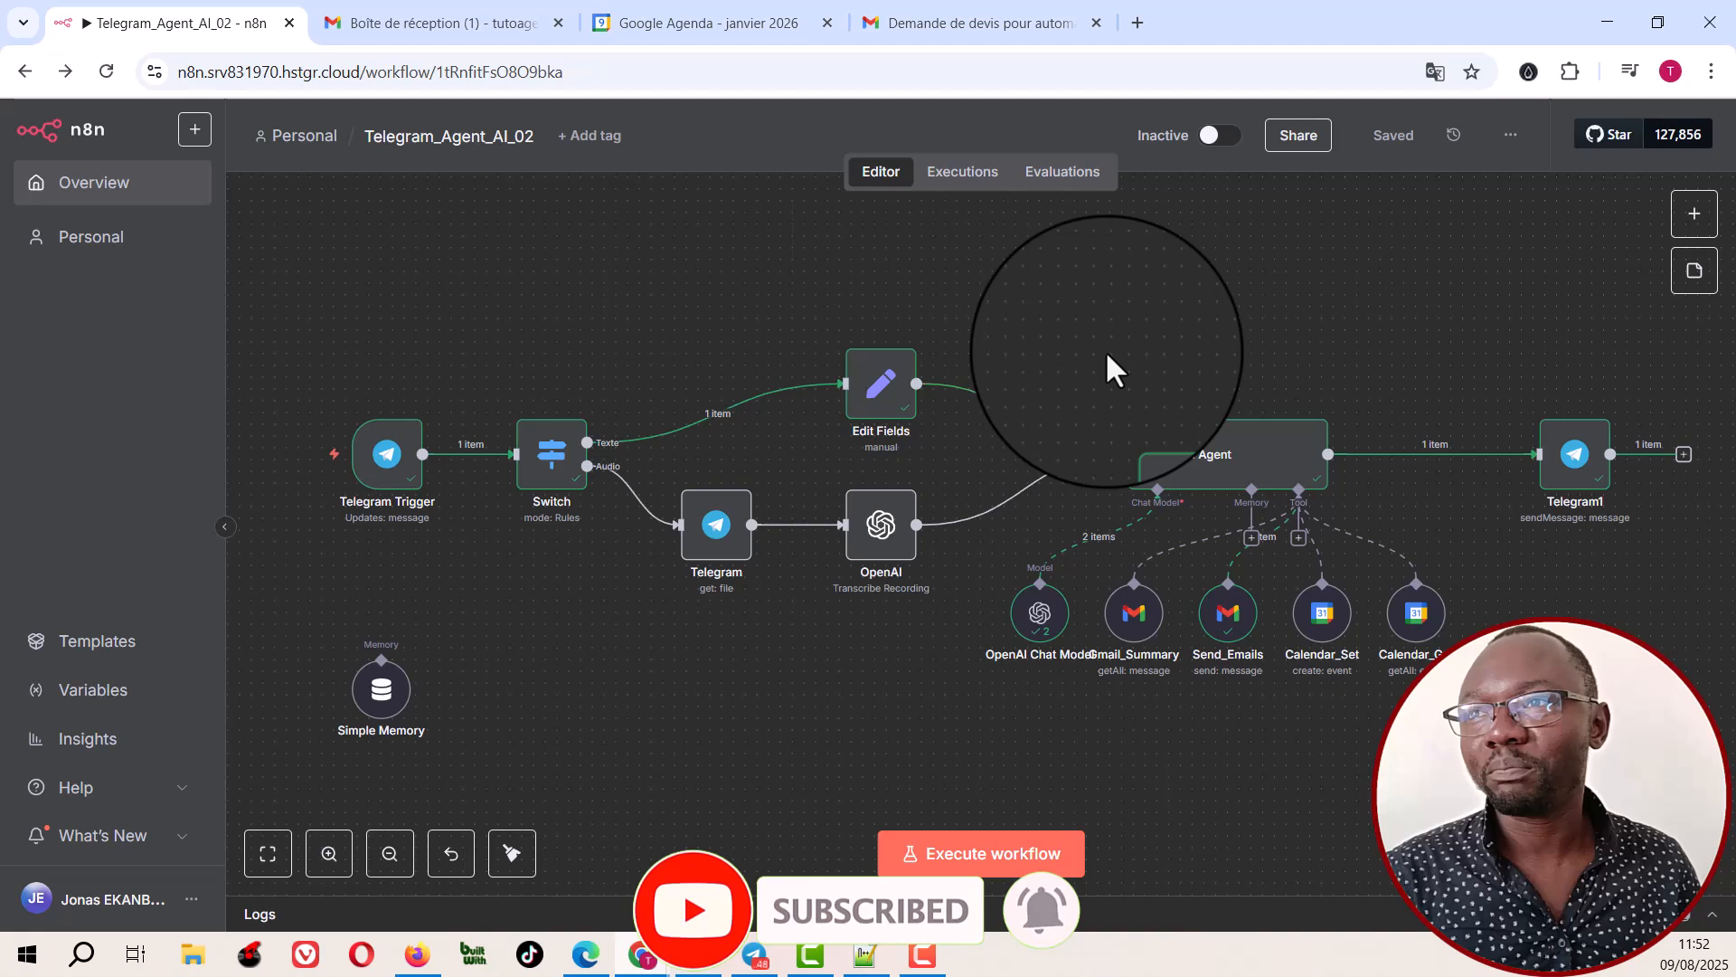
key("ctrl+Return")
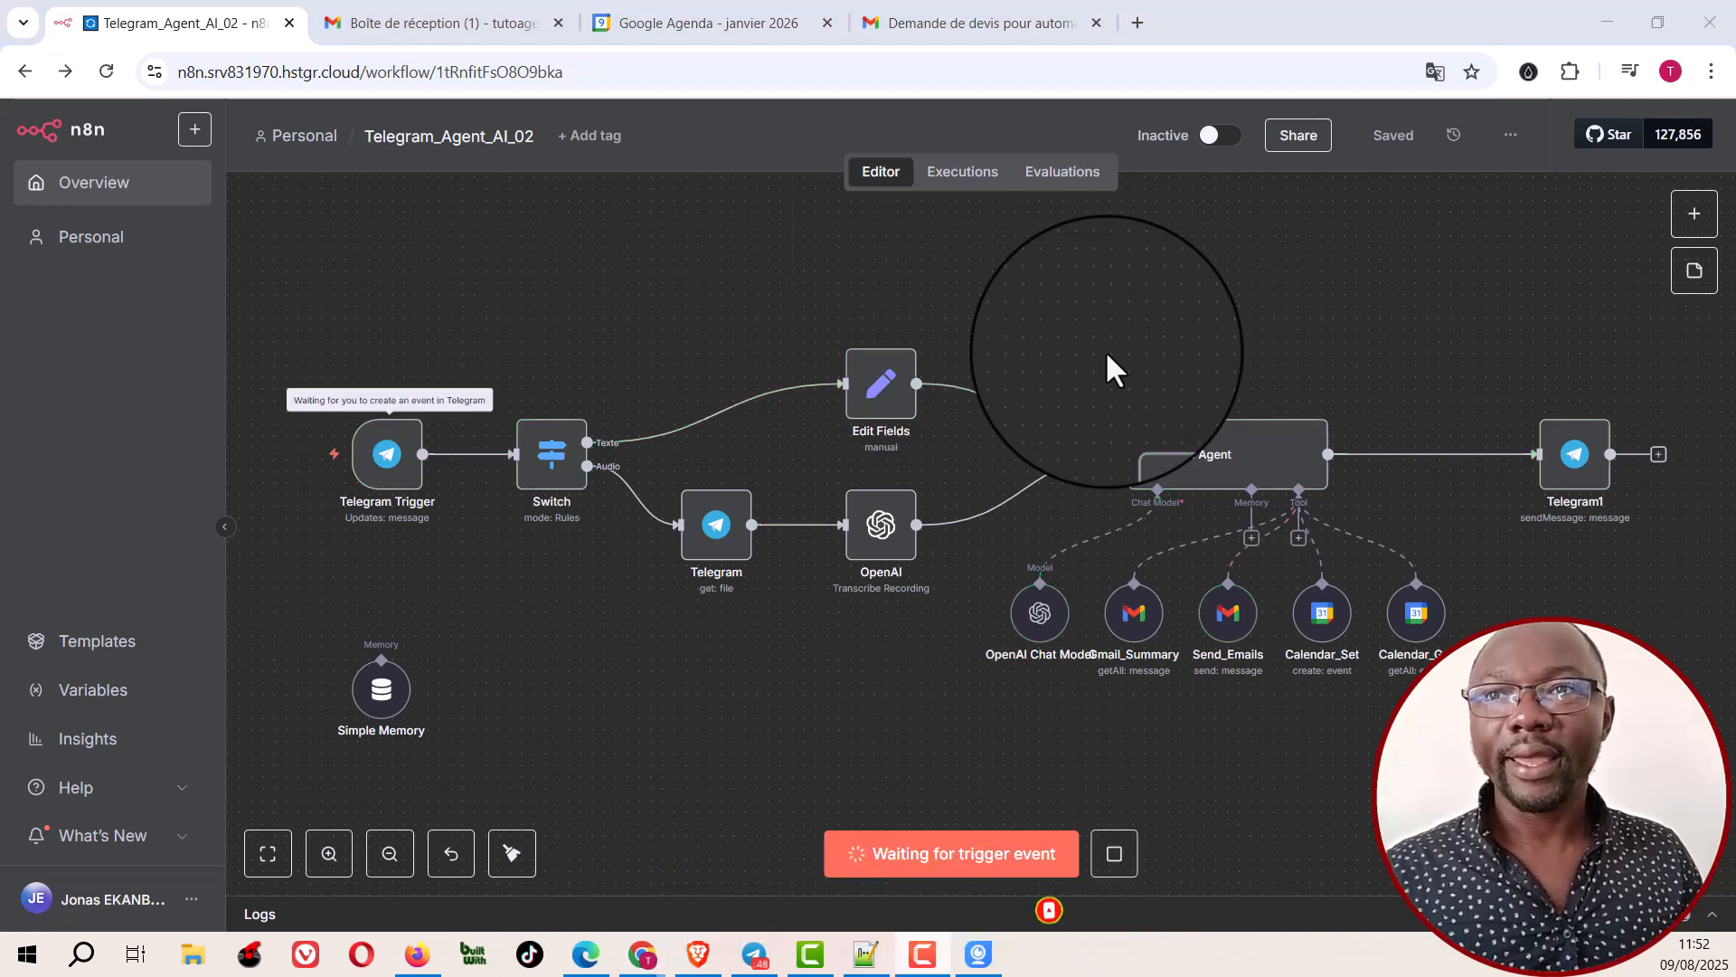
left_click(982, 962)
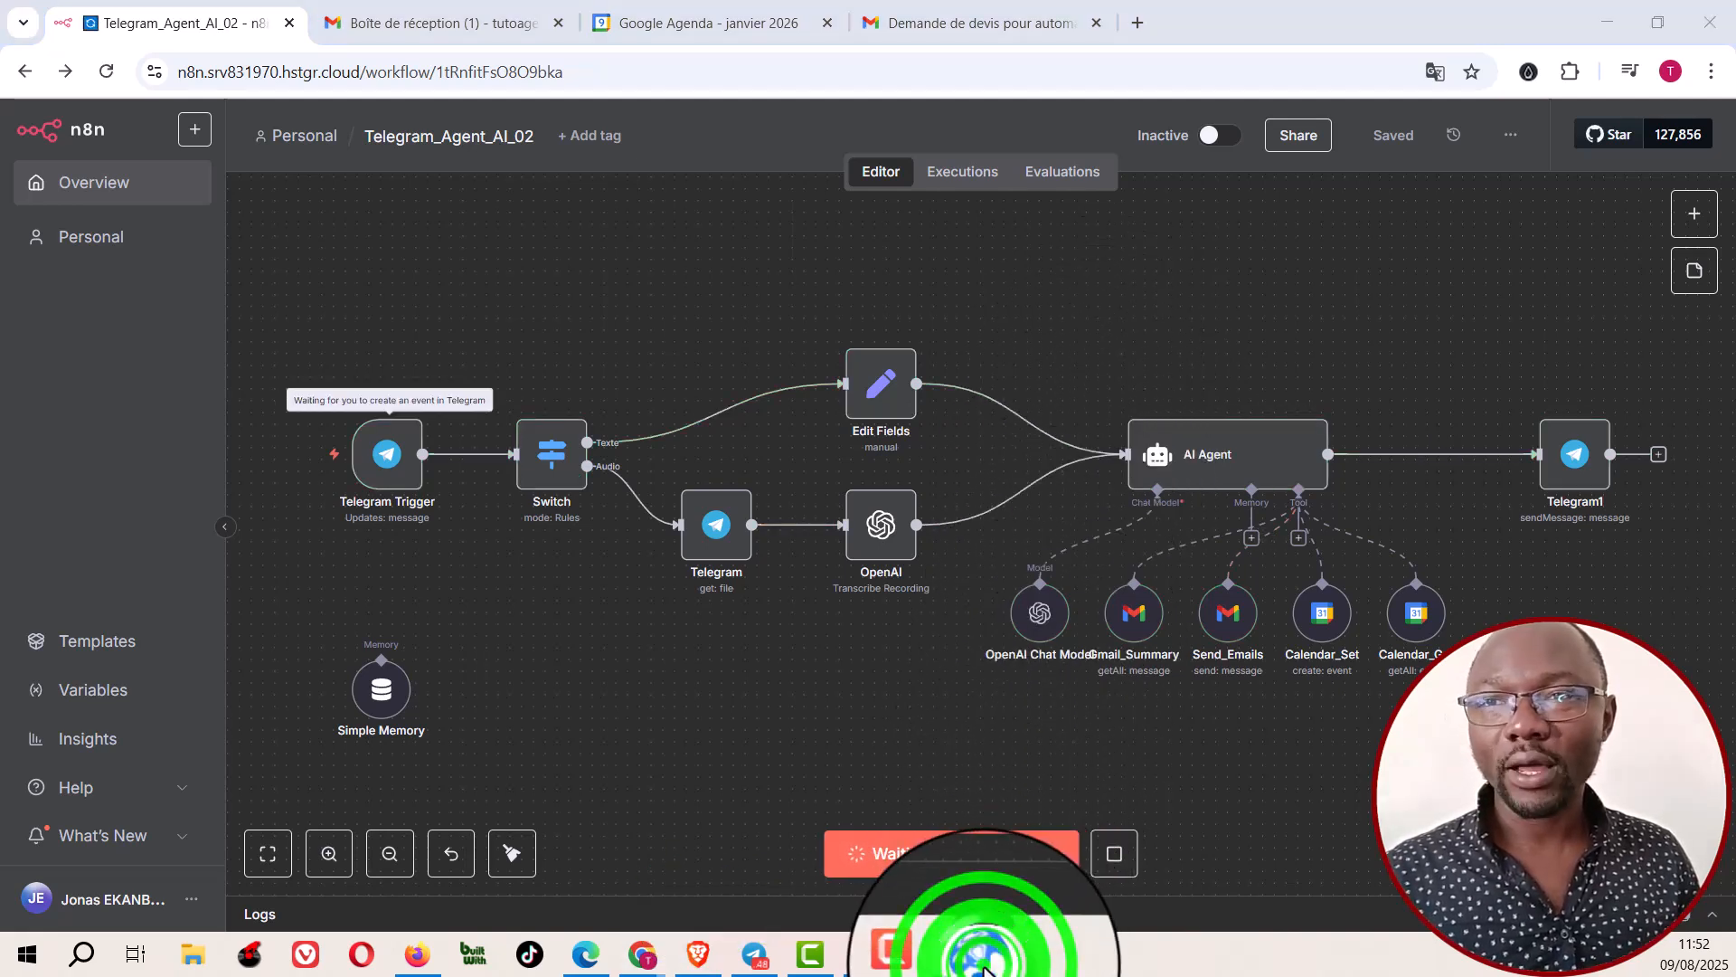
left_click(755, 954)
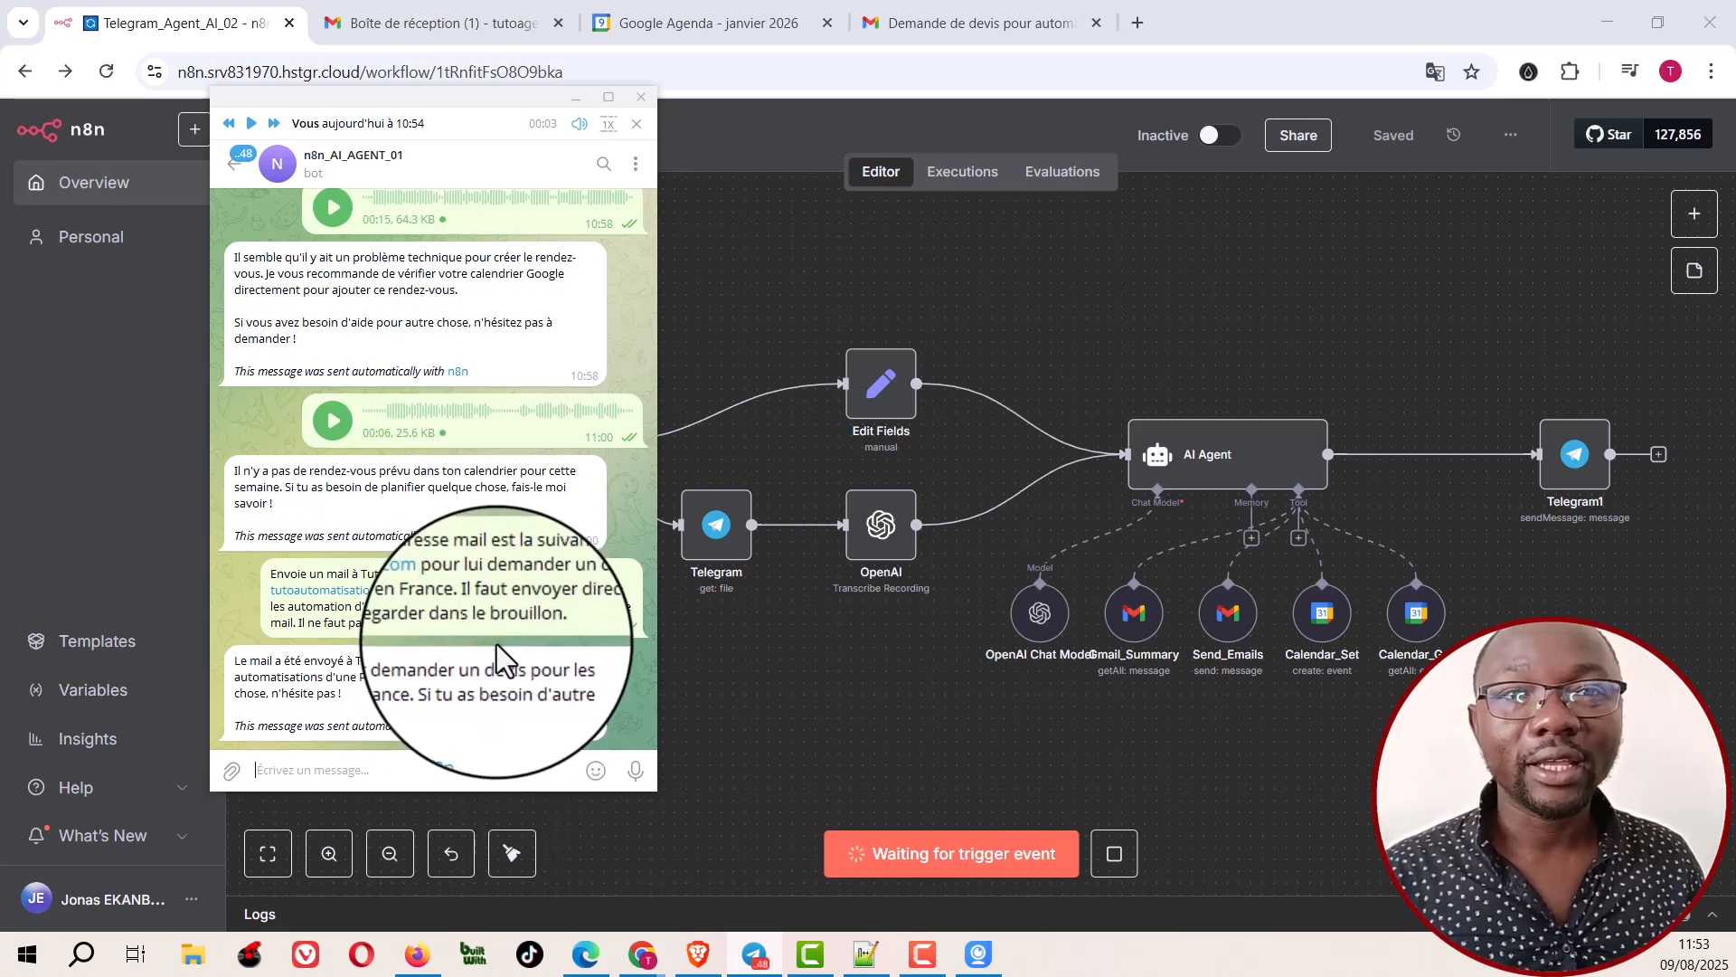
left_click(636, 770)
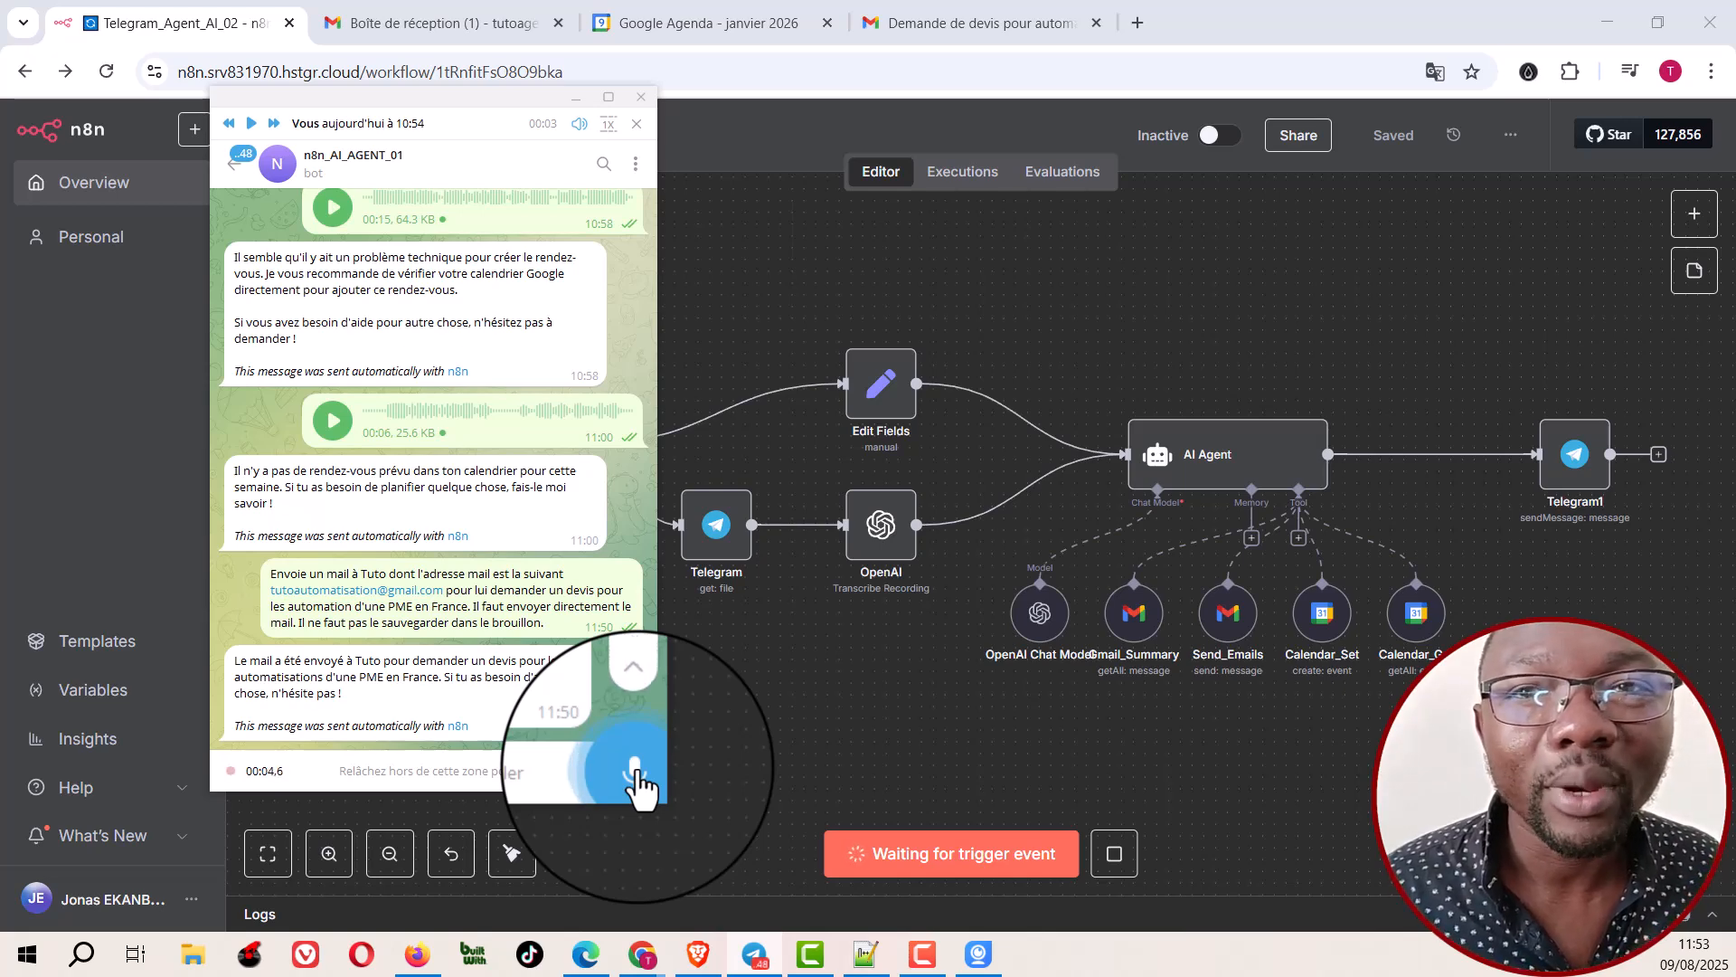
left_click_drag(638, 785, 637, 785)
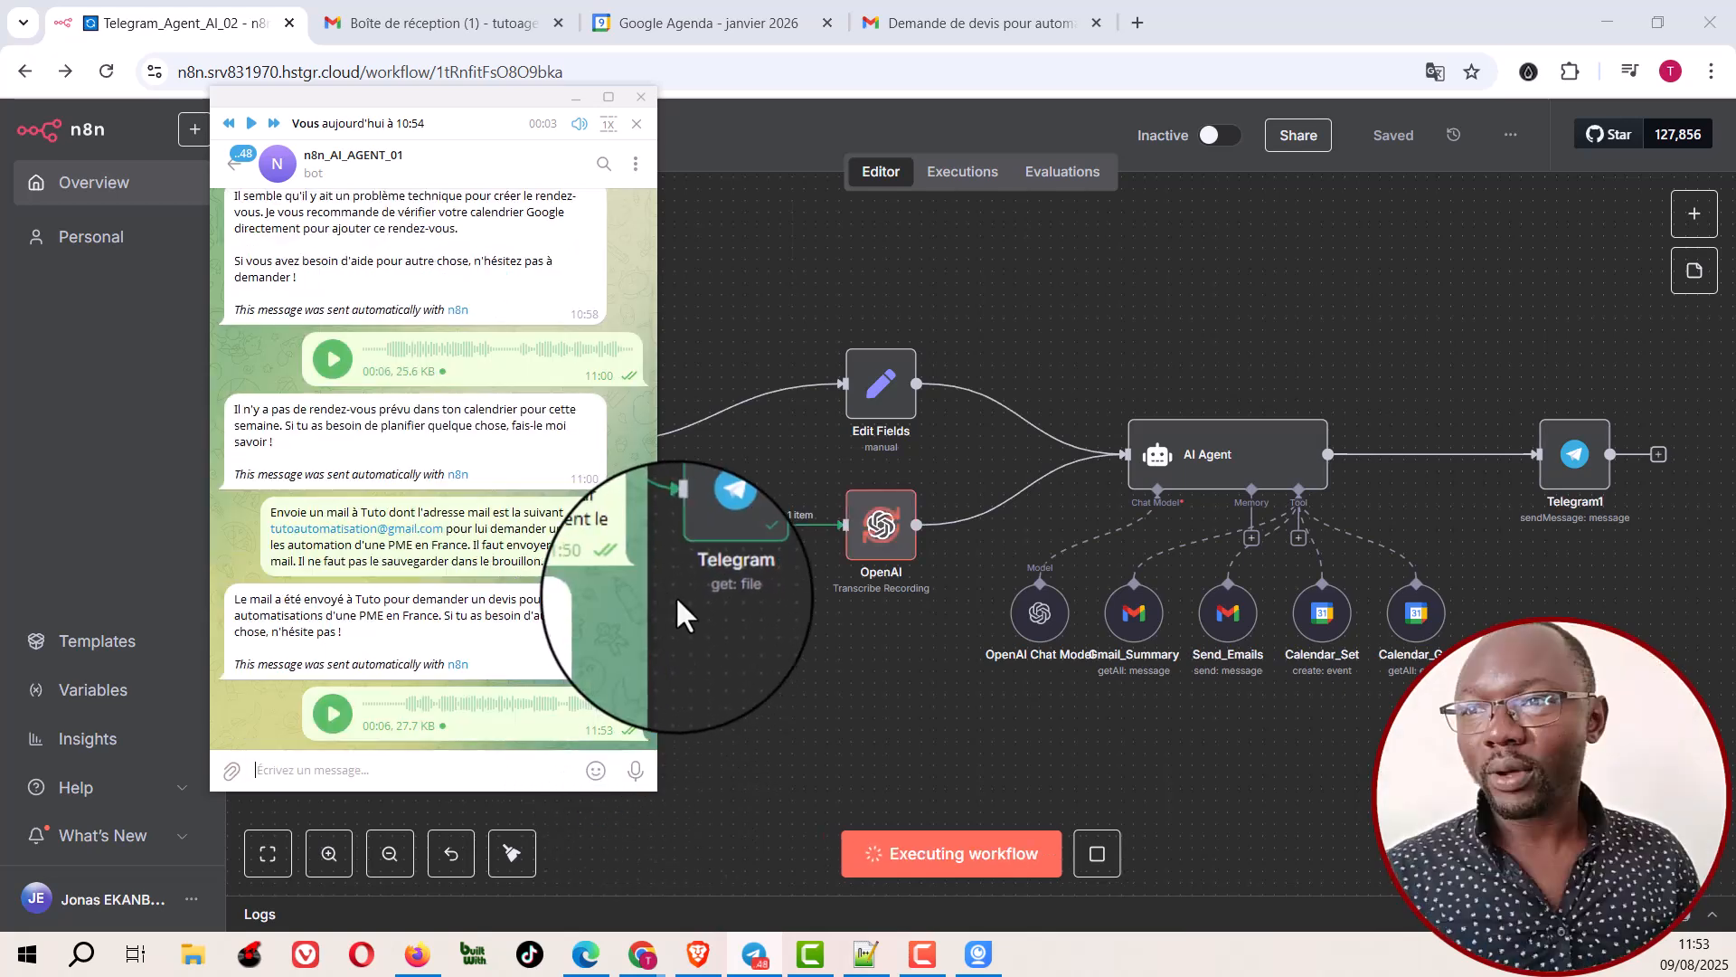
Step: Follow the voice request through the audio branch and read the bot's answer about this week's appointments in Telegram
left_click(779, 622)
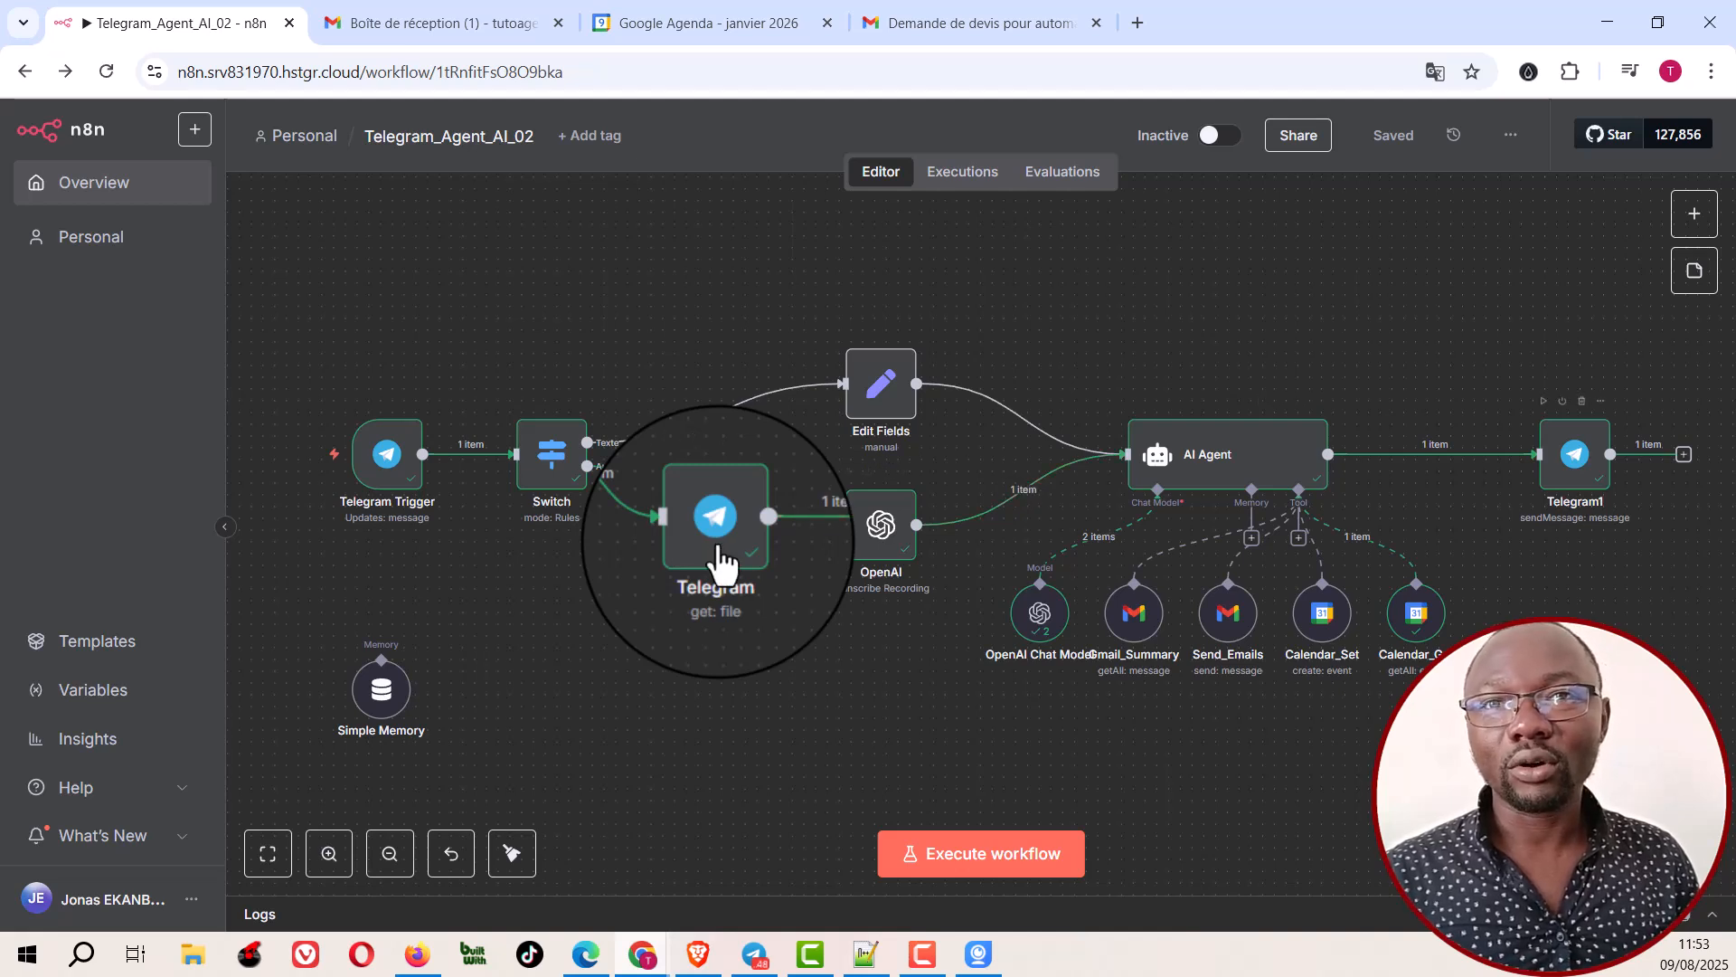
left_click(755, 959)
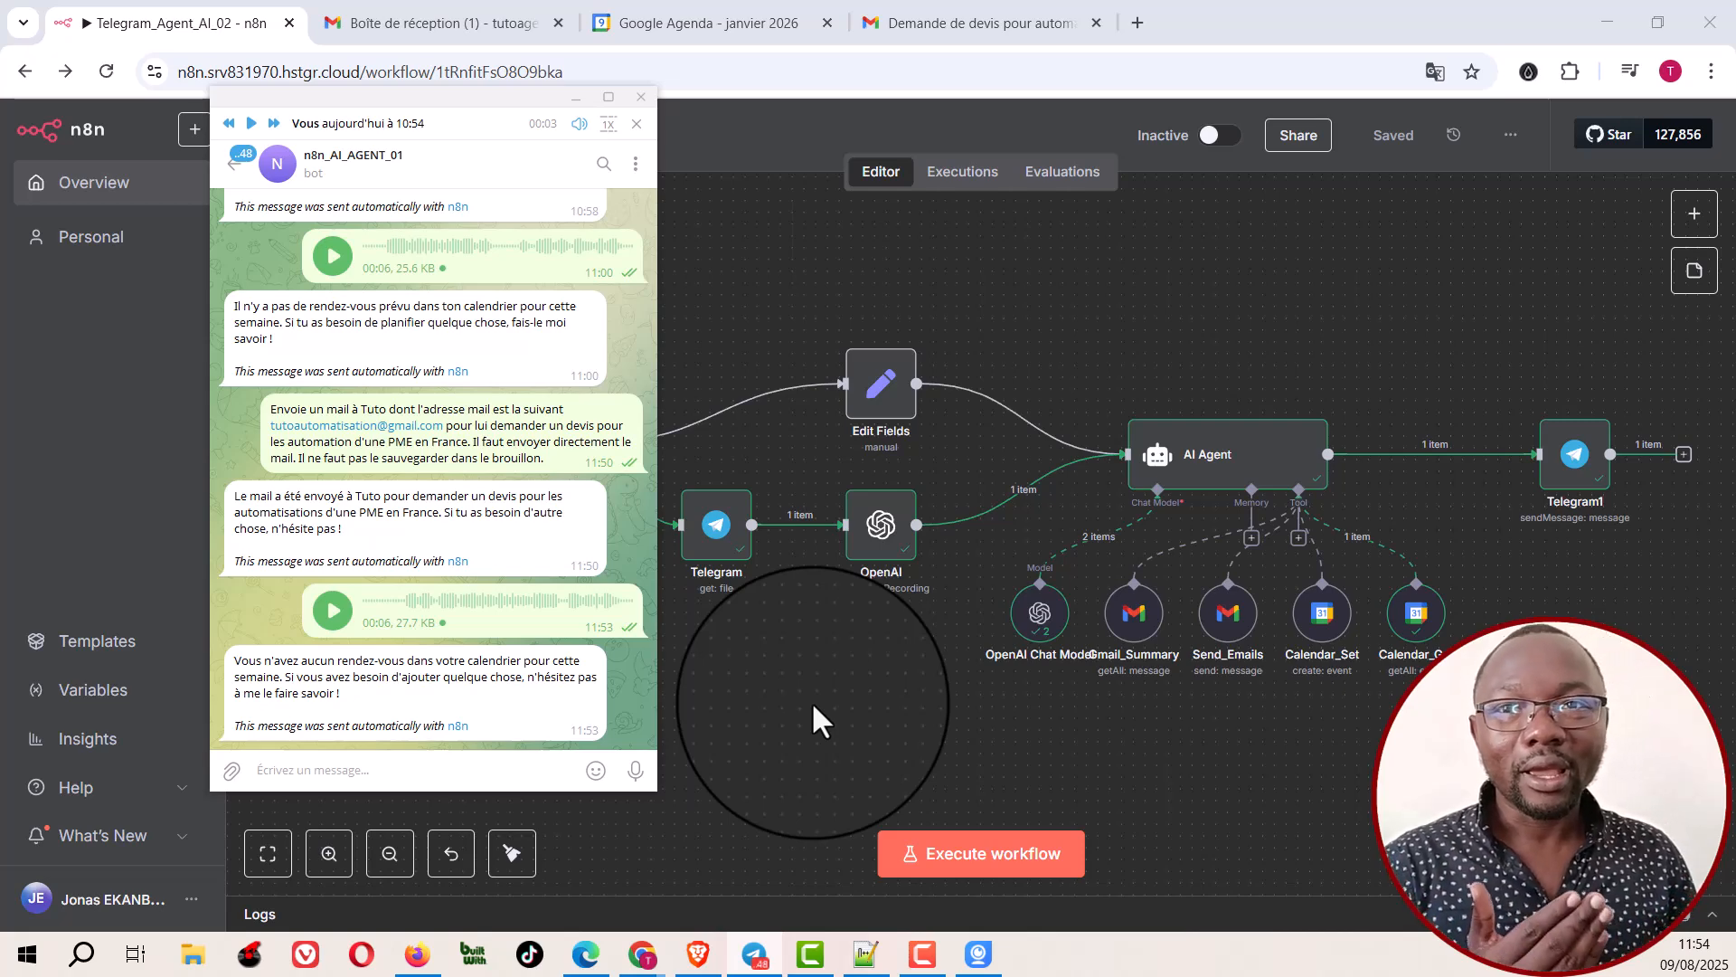
left_click(913, 702)
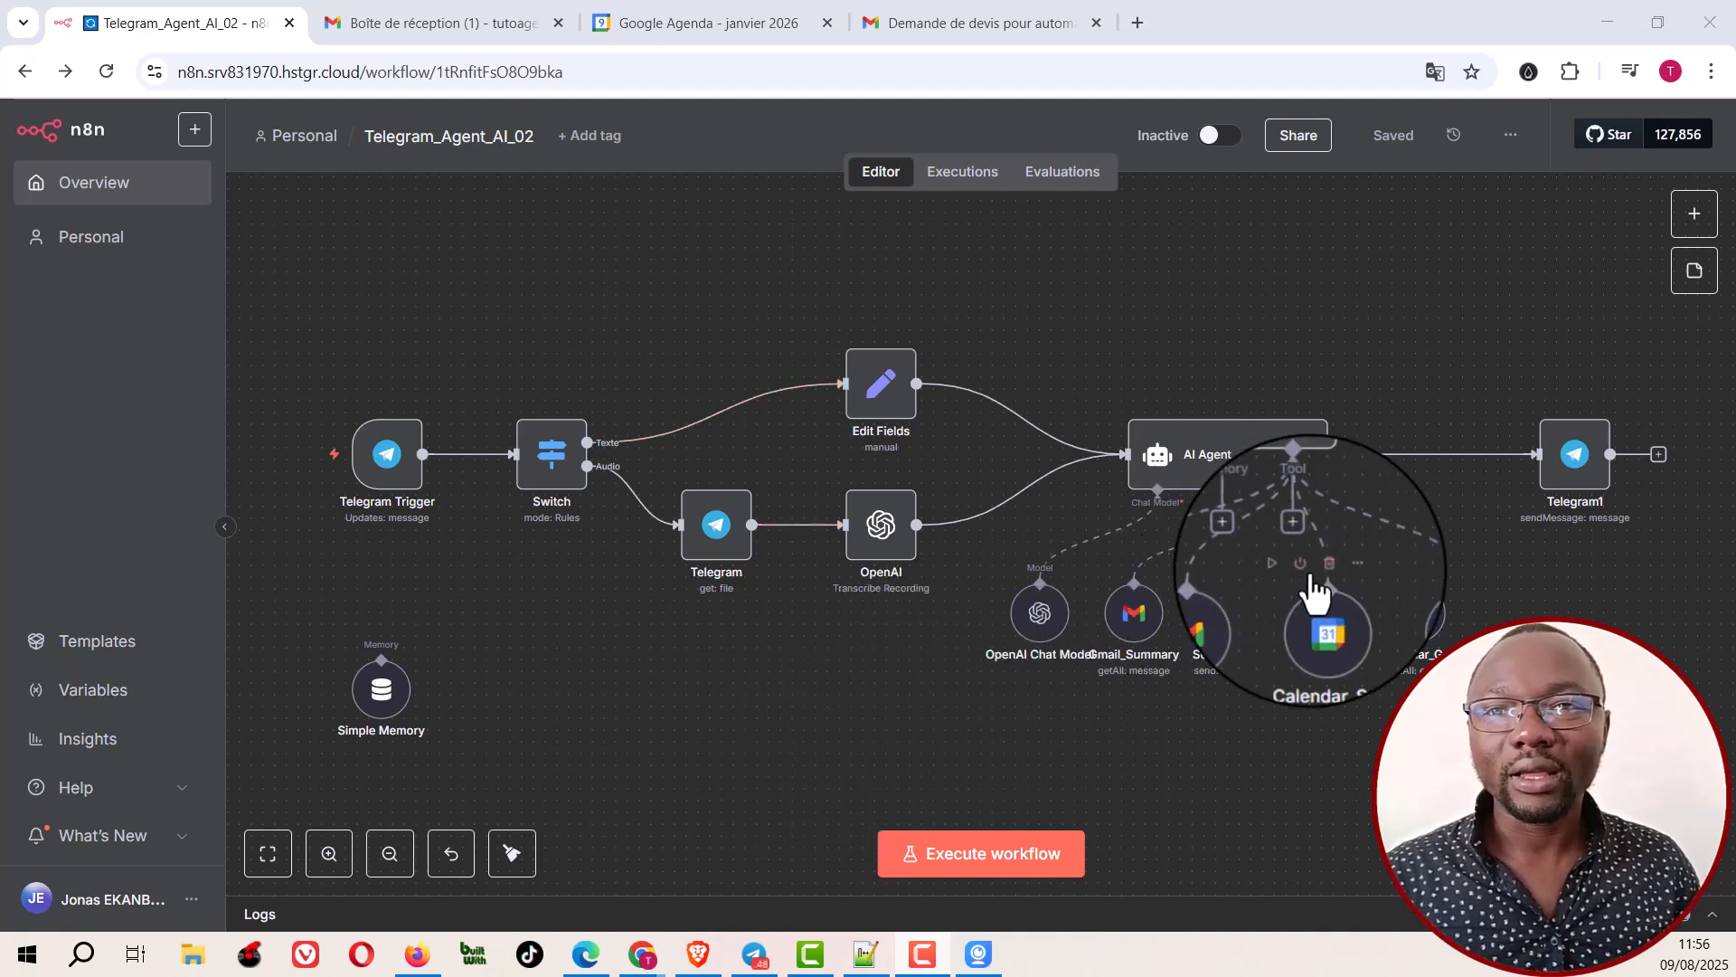
Step: Start a new test execution, inspect August 2025 in Google Agenda for existing events, and return to the workflow
left_click(970, 864)
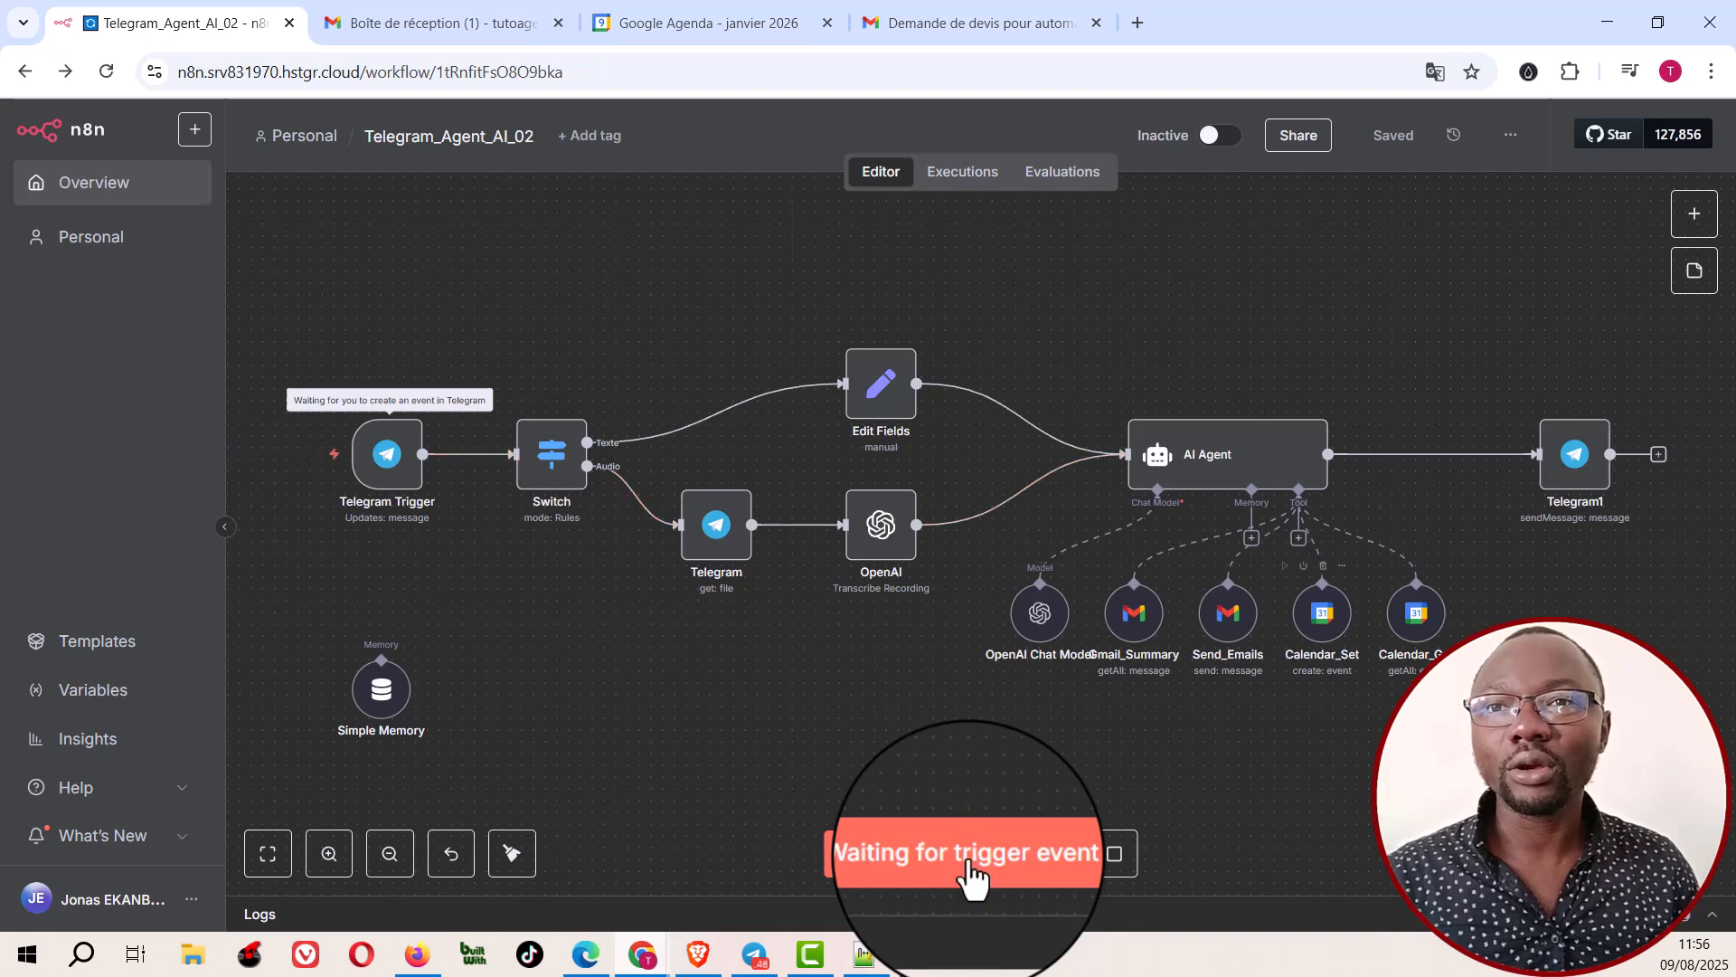
left_click(679, 22)
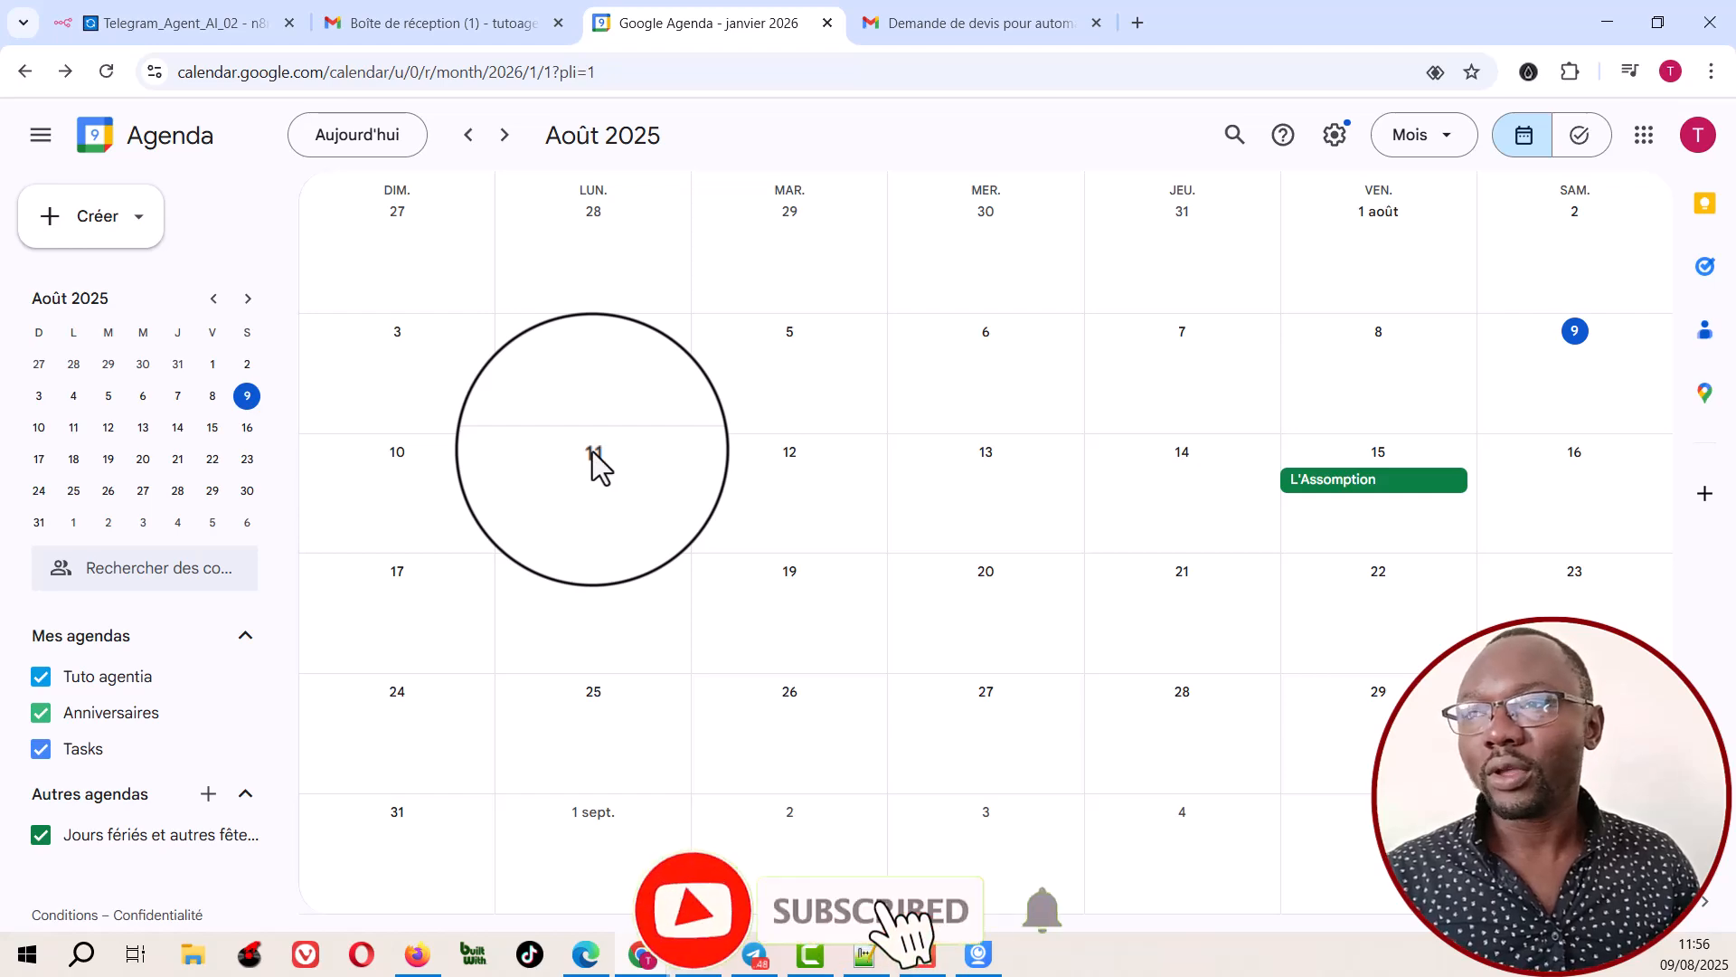
left_click(164, 22)
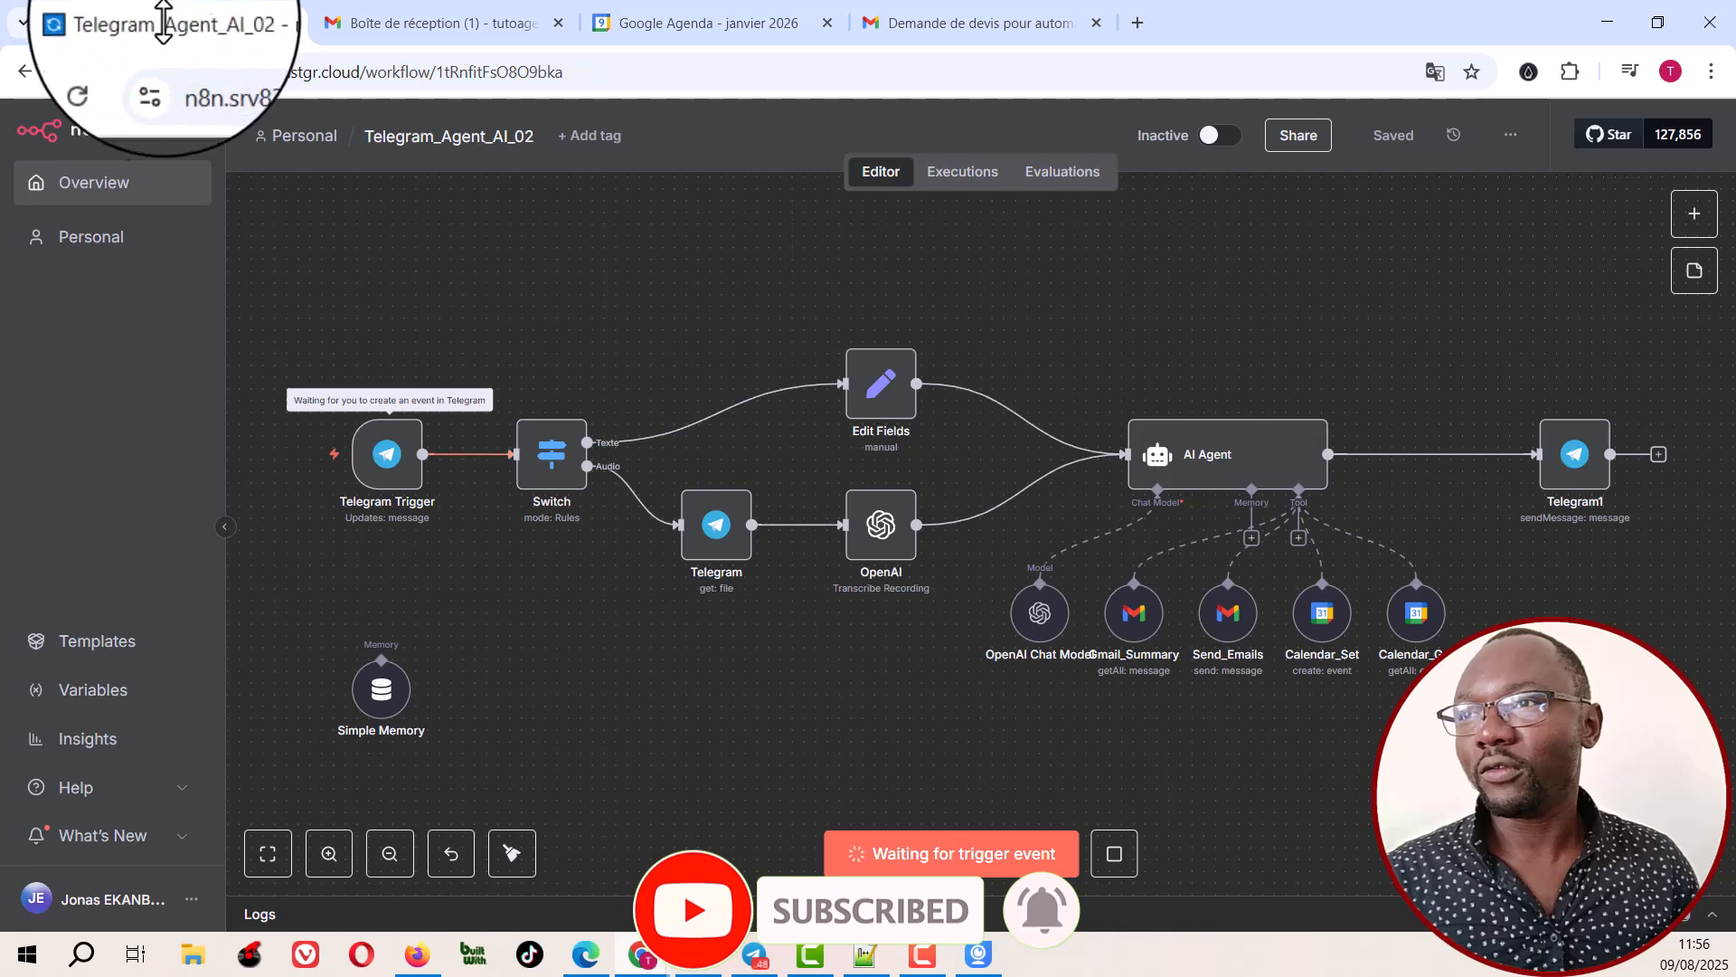
Step: Send the n8n_AI_AGENT_01 bot a voice message of about 14 seconds in Telegram to trigger the waiting workflow
left_click(755, 954)
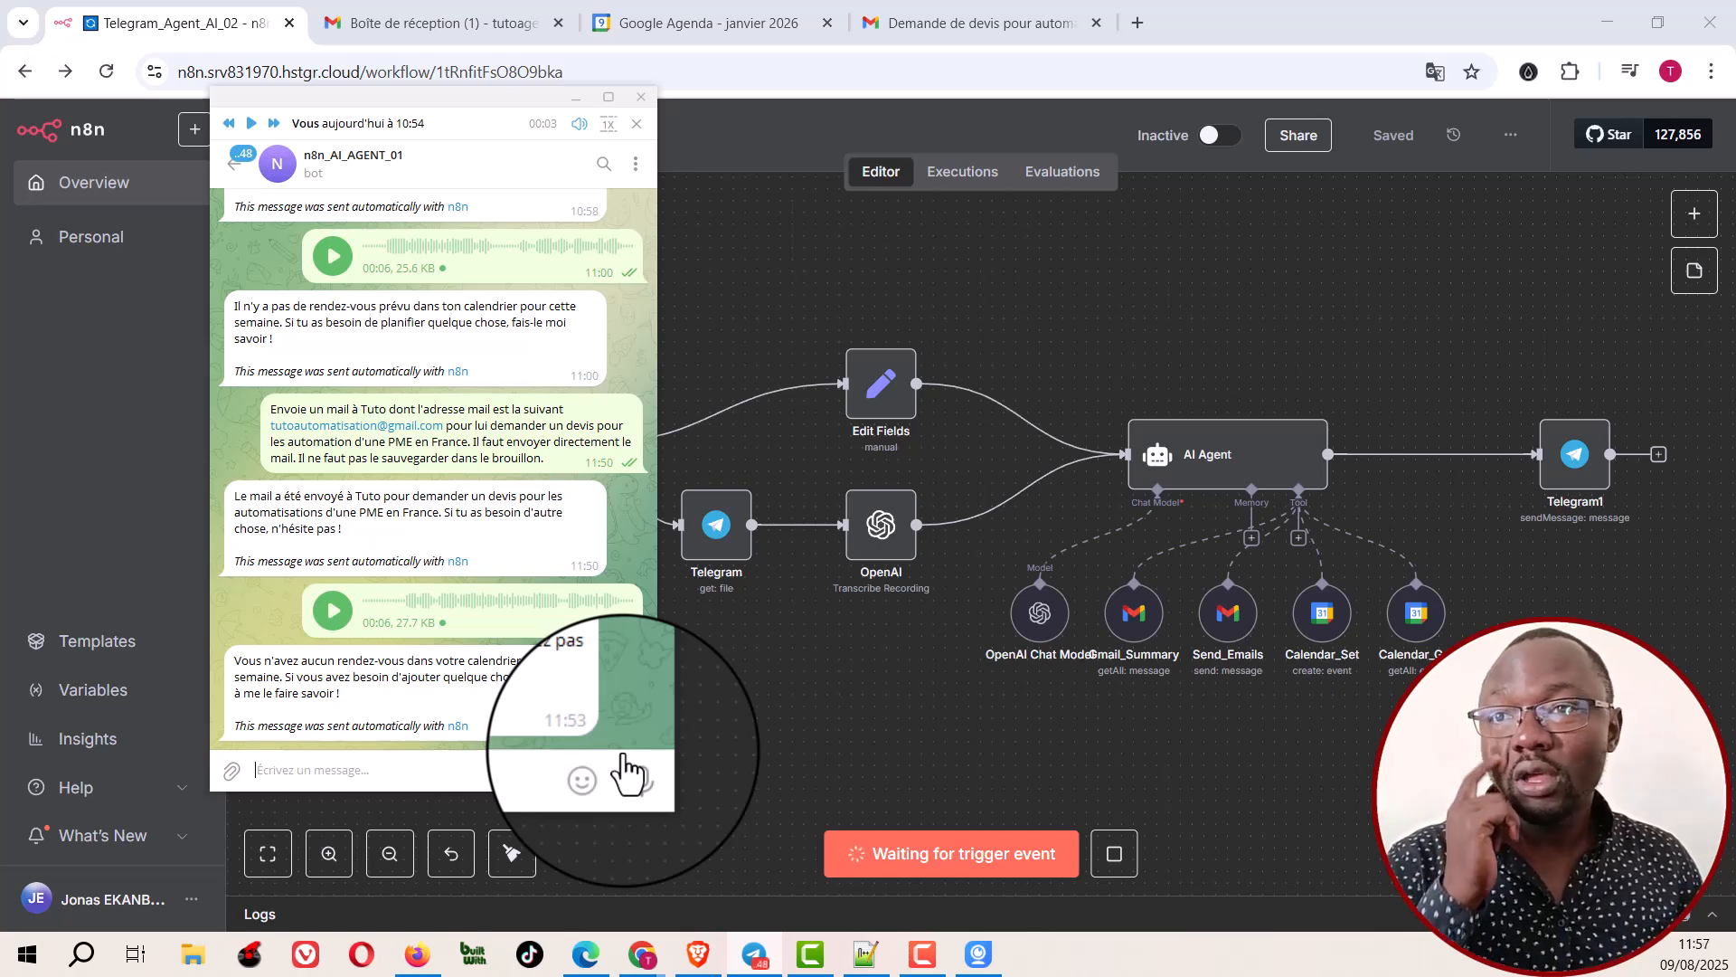
left_click_drag(623, 758, 627, 770)
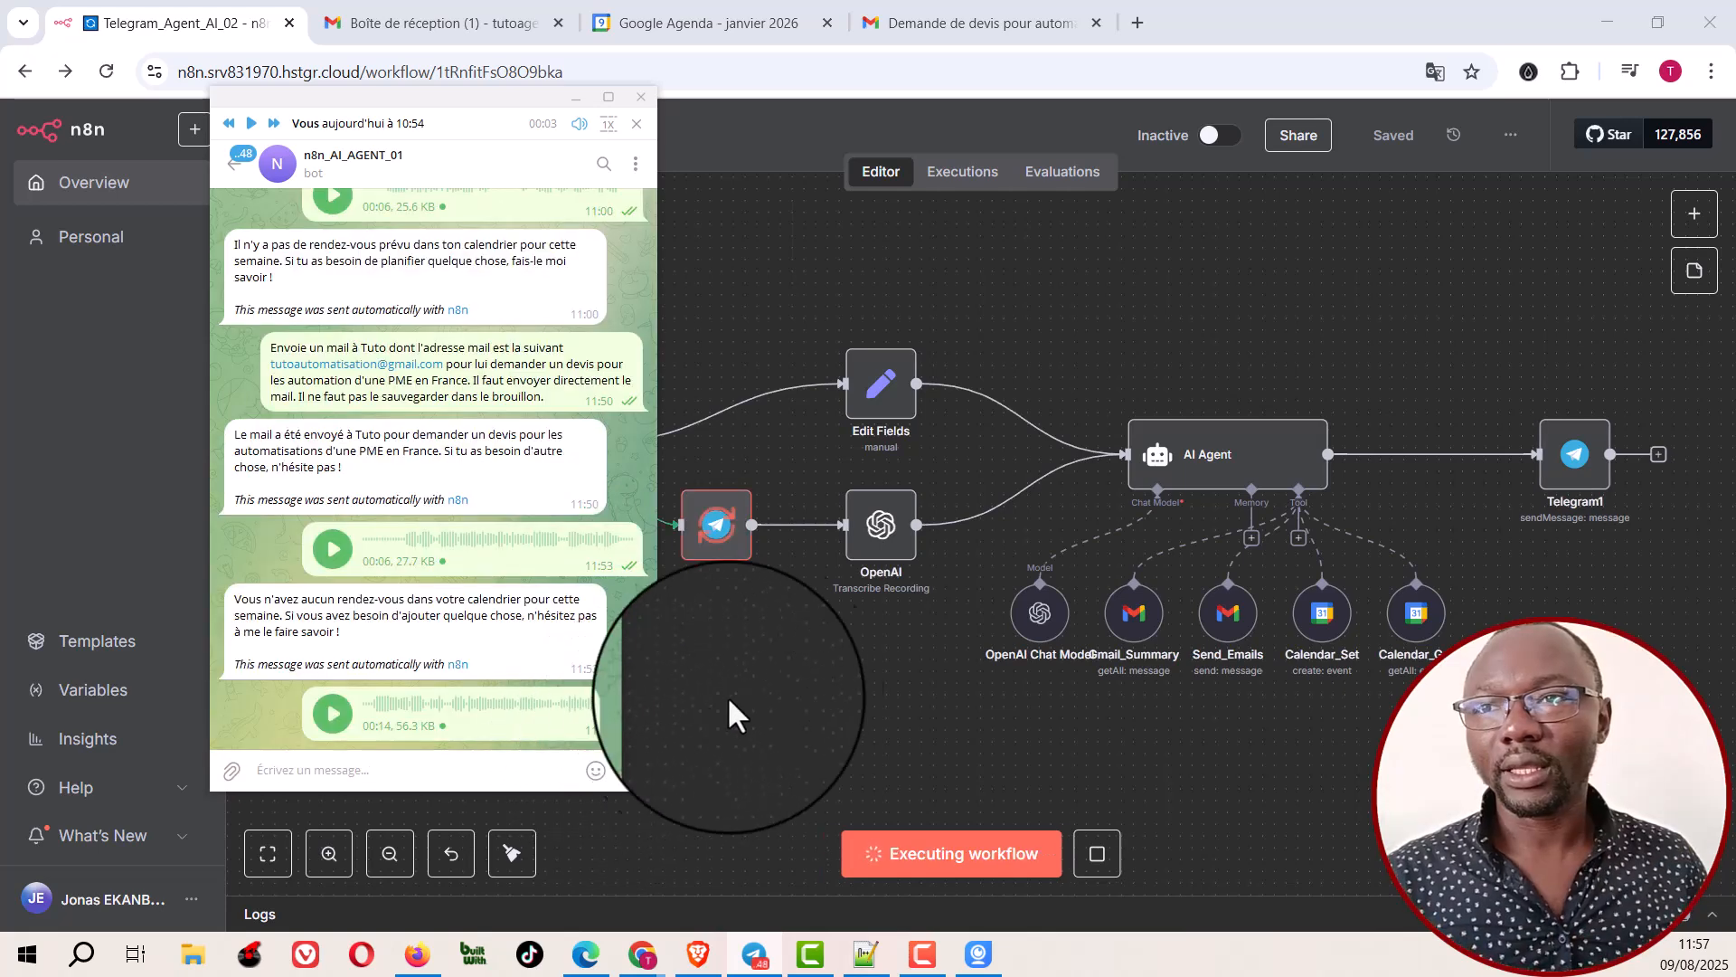
Step: Watch the workflow process the 14-second voice request, read the bot's meeting reply in Telegram, and return to the workflow
left_click(792, 677)
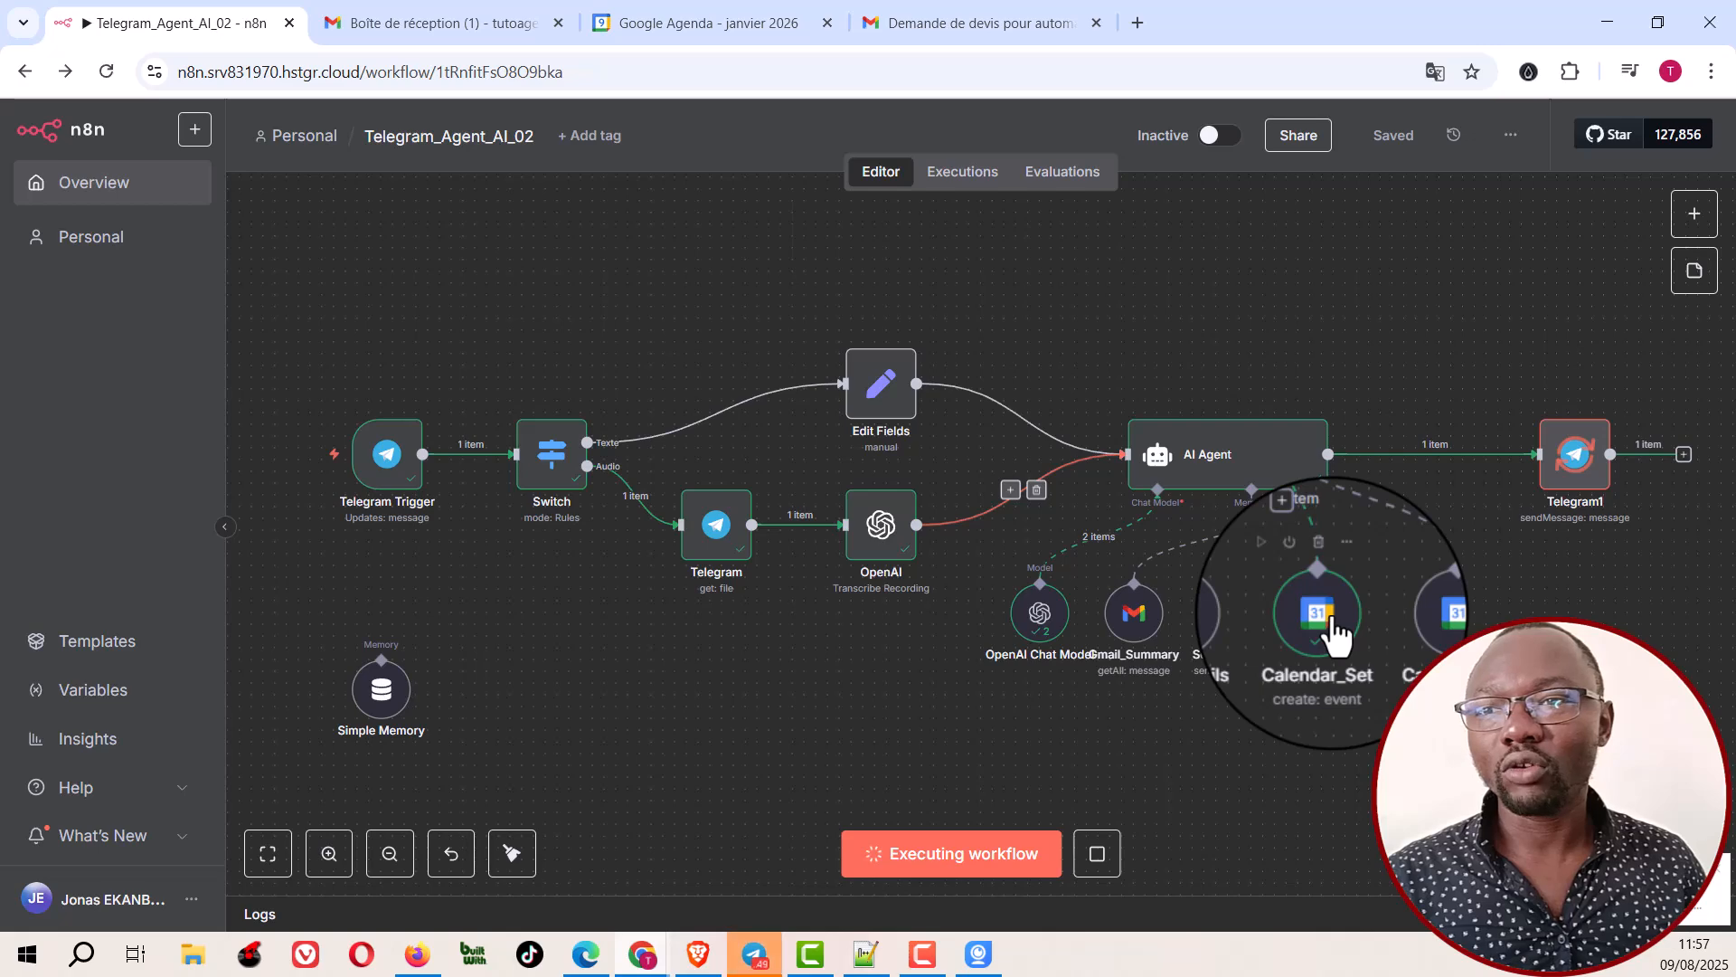
left_click(754, 952)
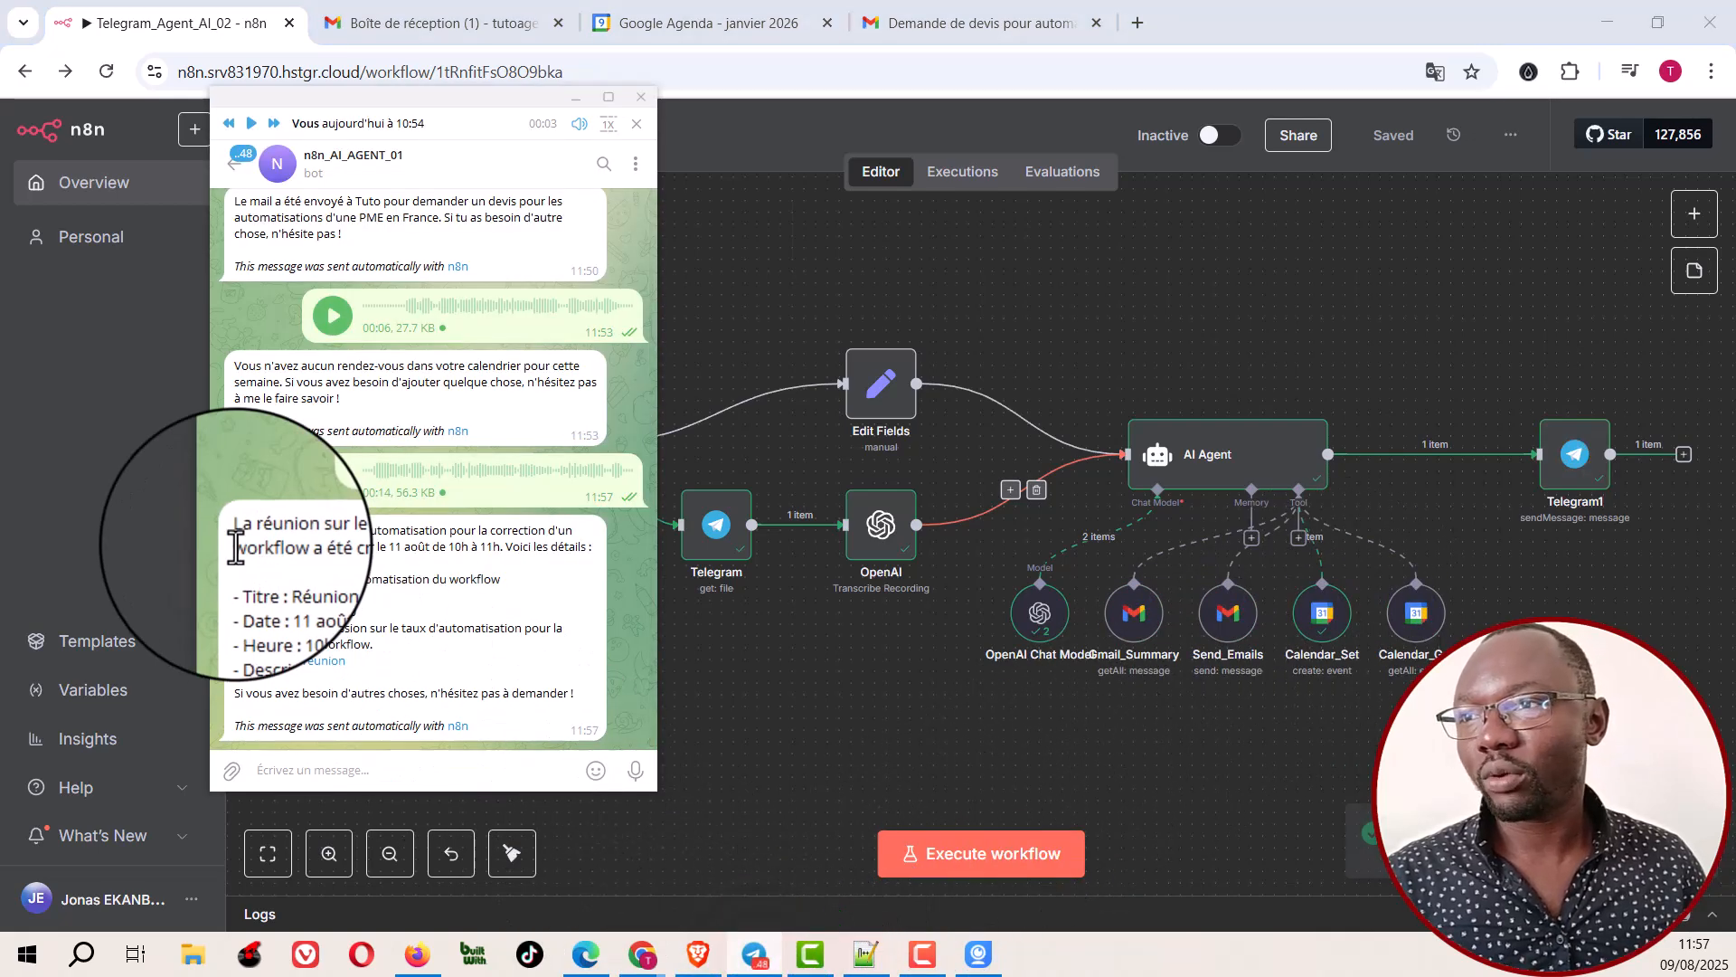
double_click(235, 545)
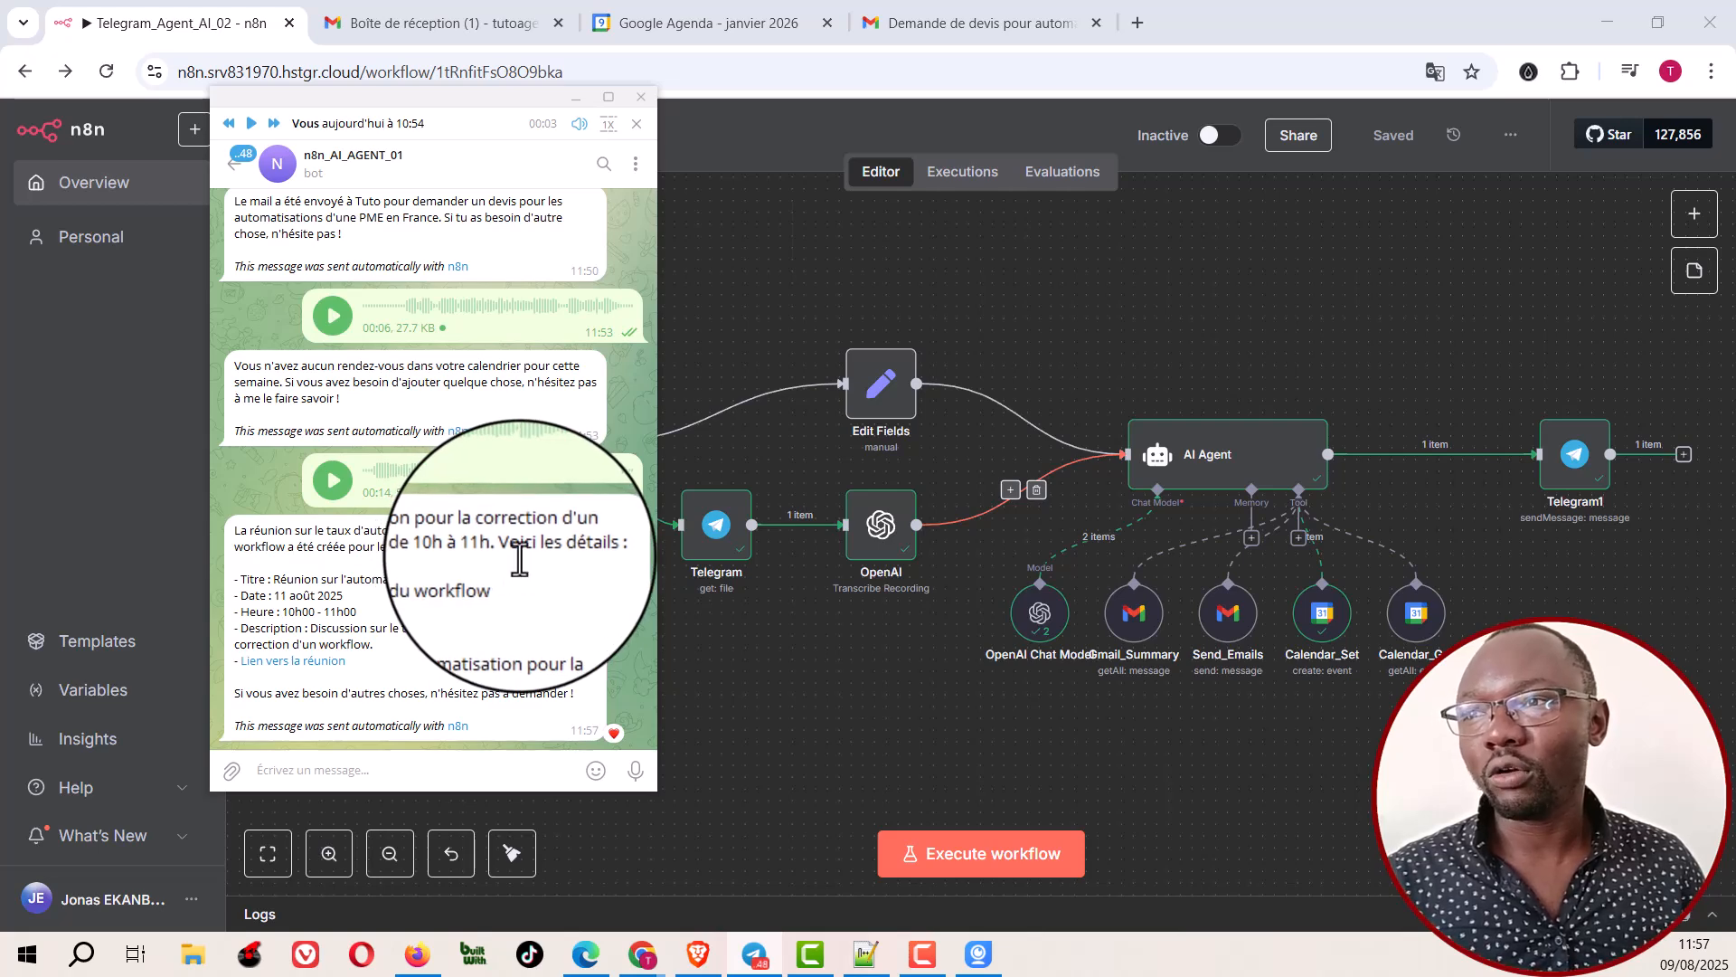
left_click(795, 732)
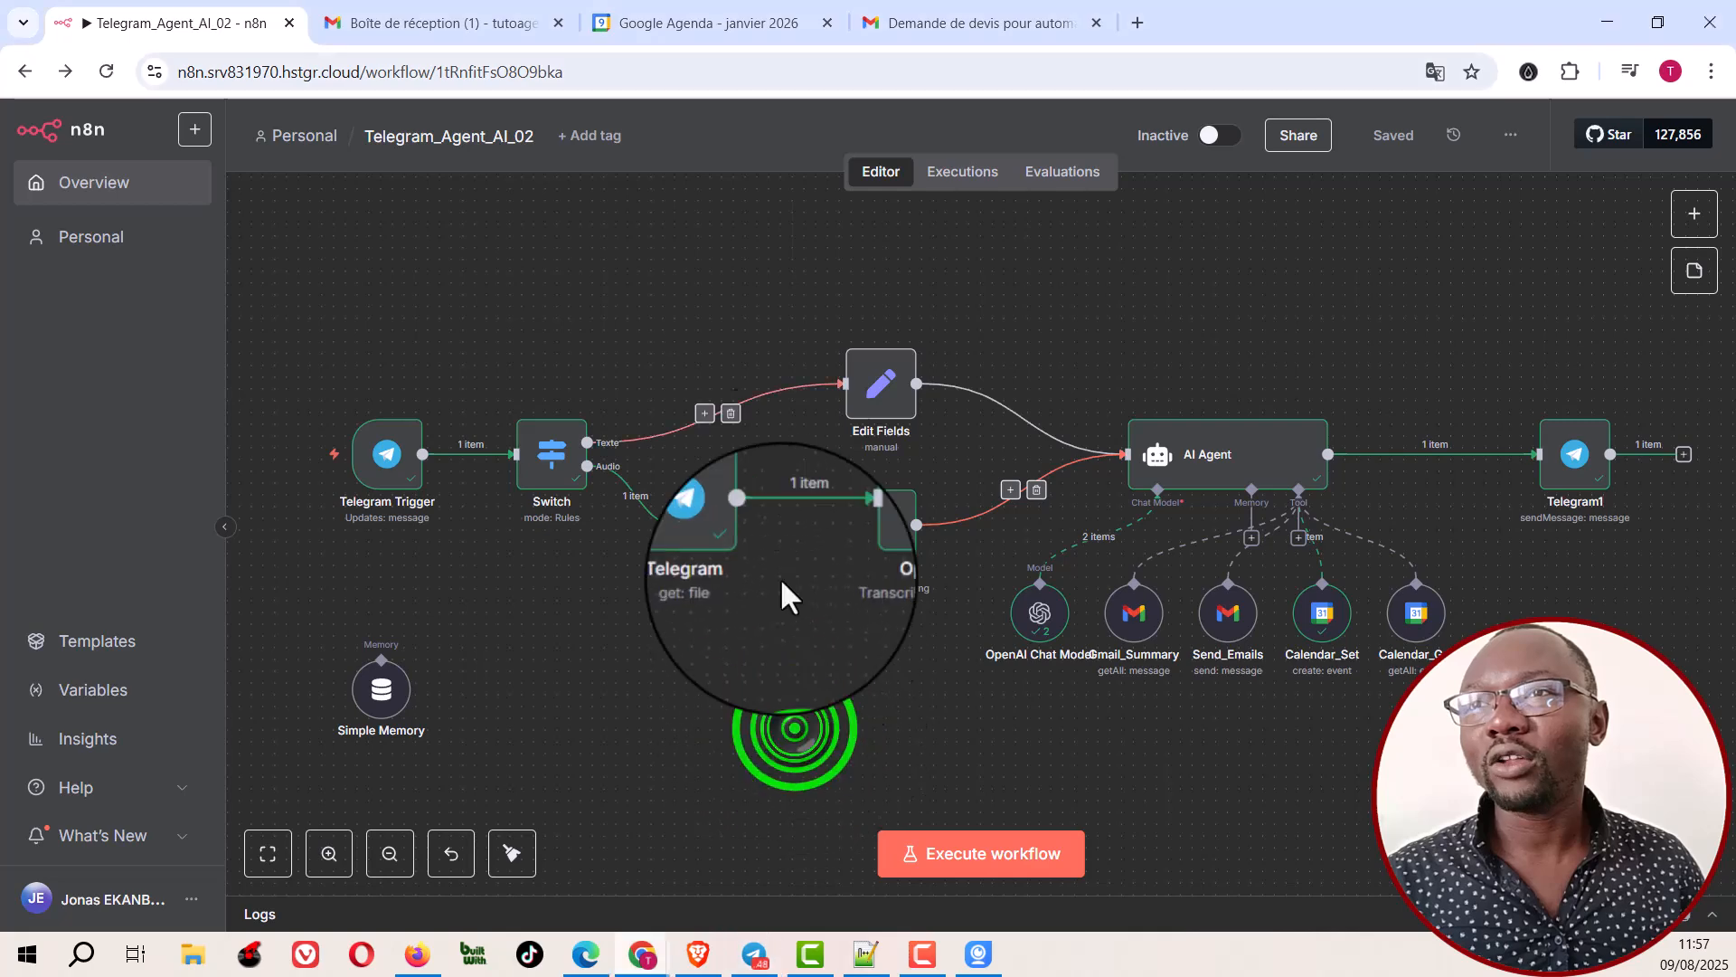
Step: Check the details of the 11 August 2025 meeting in Google Agenda, close them, and return to the Telegram_Agent_AI_02 workflow
left_click(731, 23)
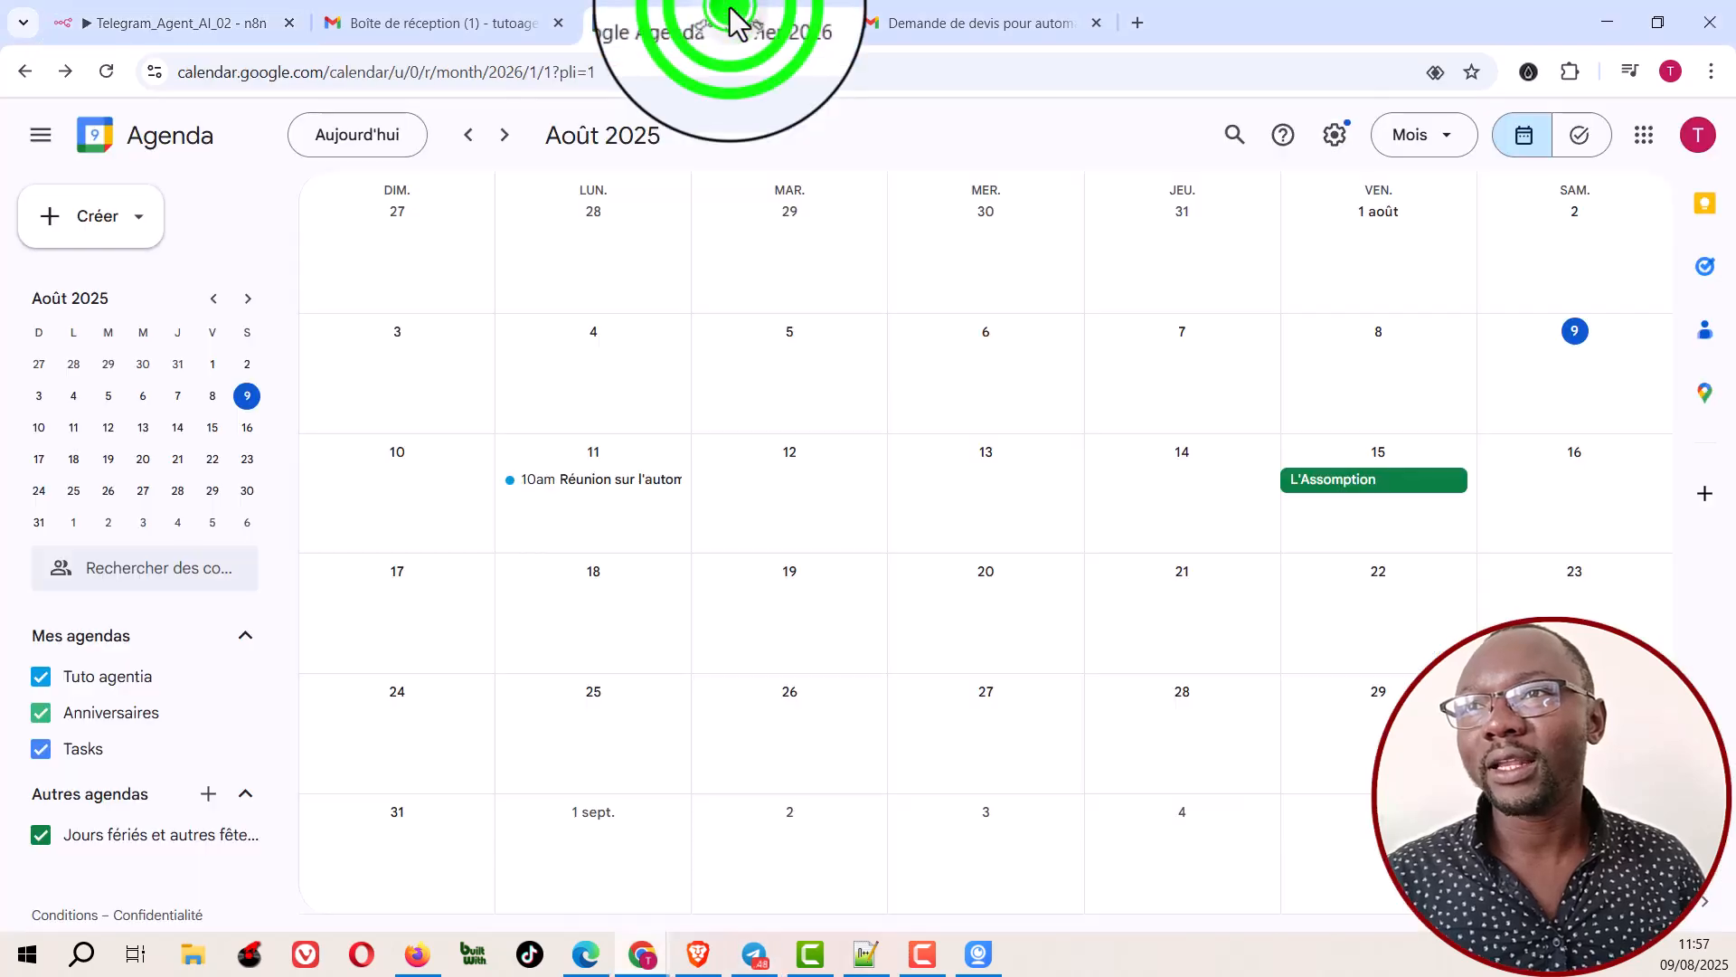
left_click(595, 484)
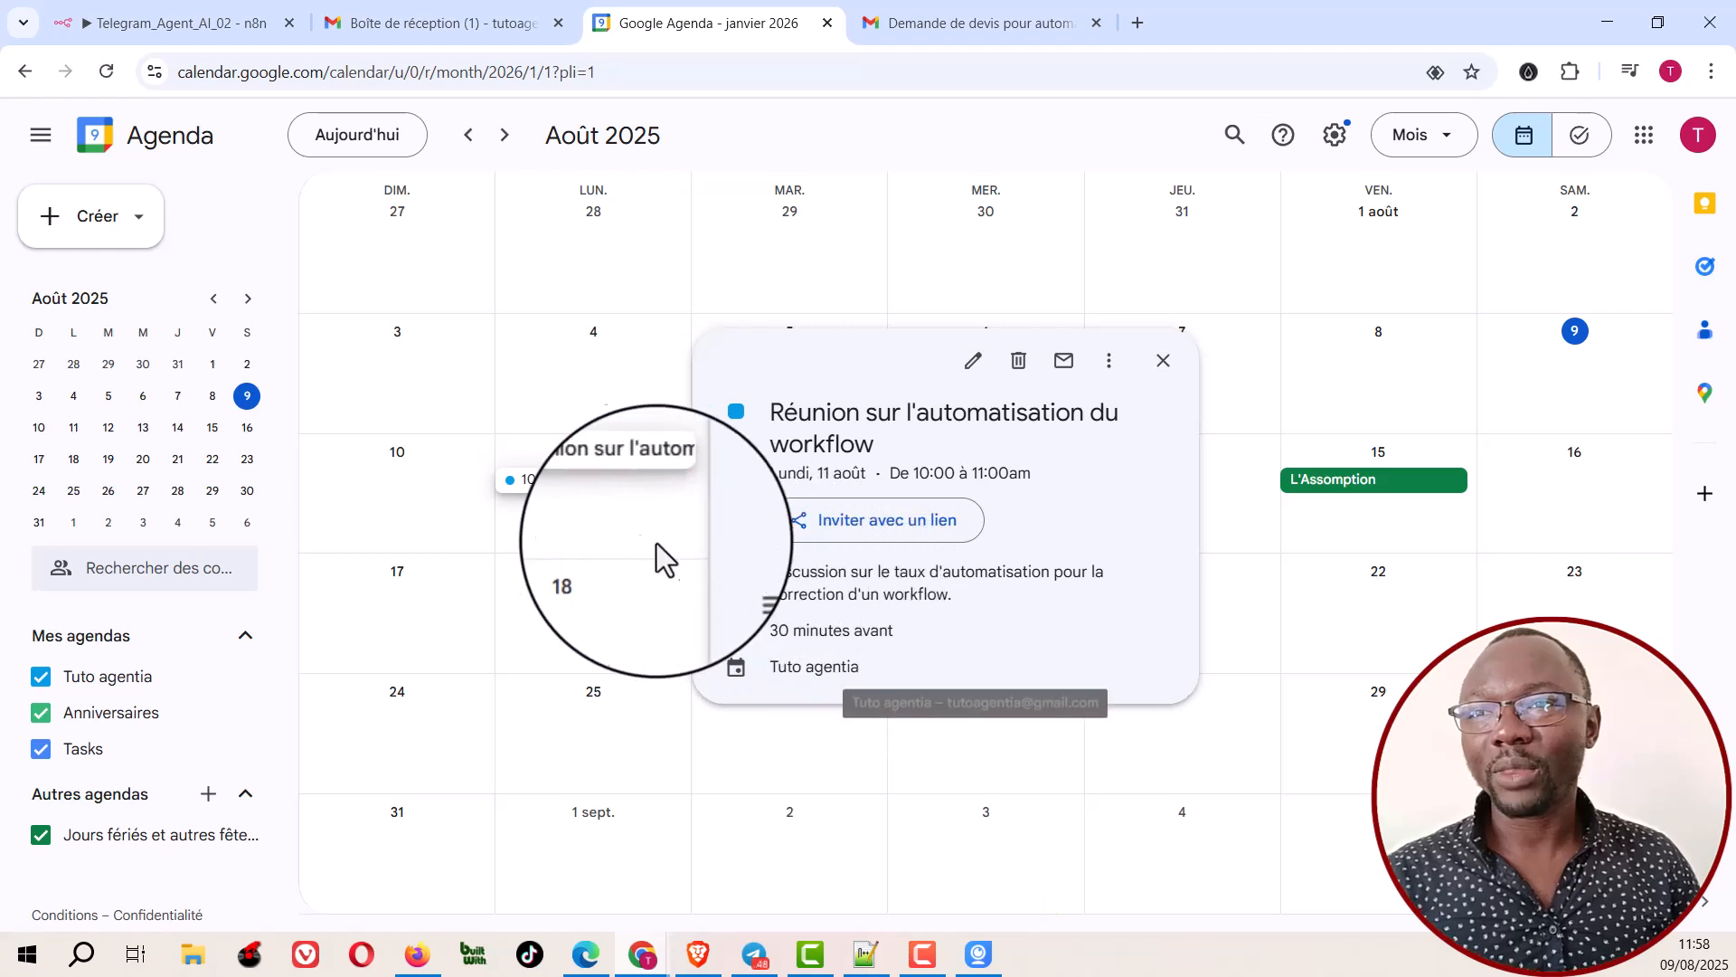
left_click(599, 519)
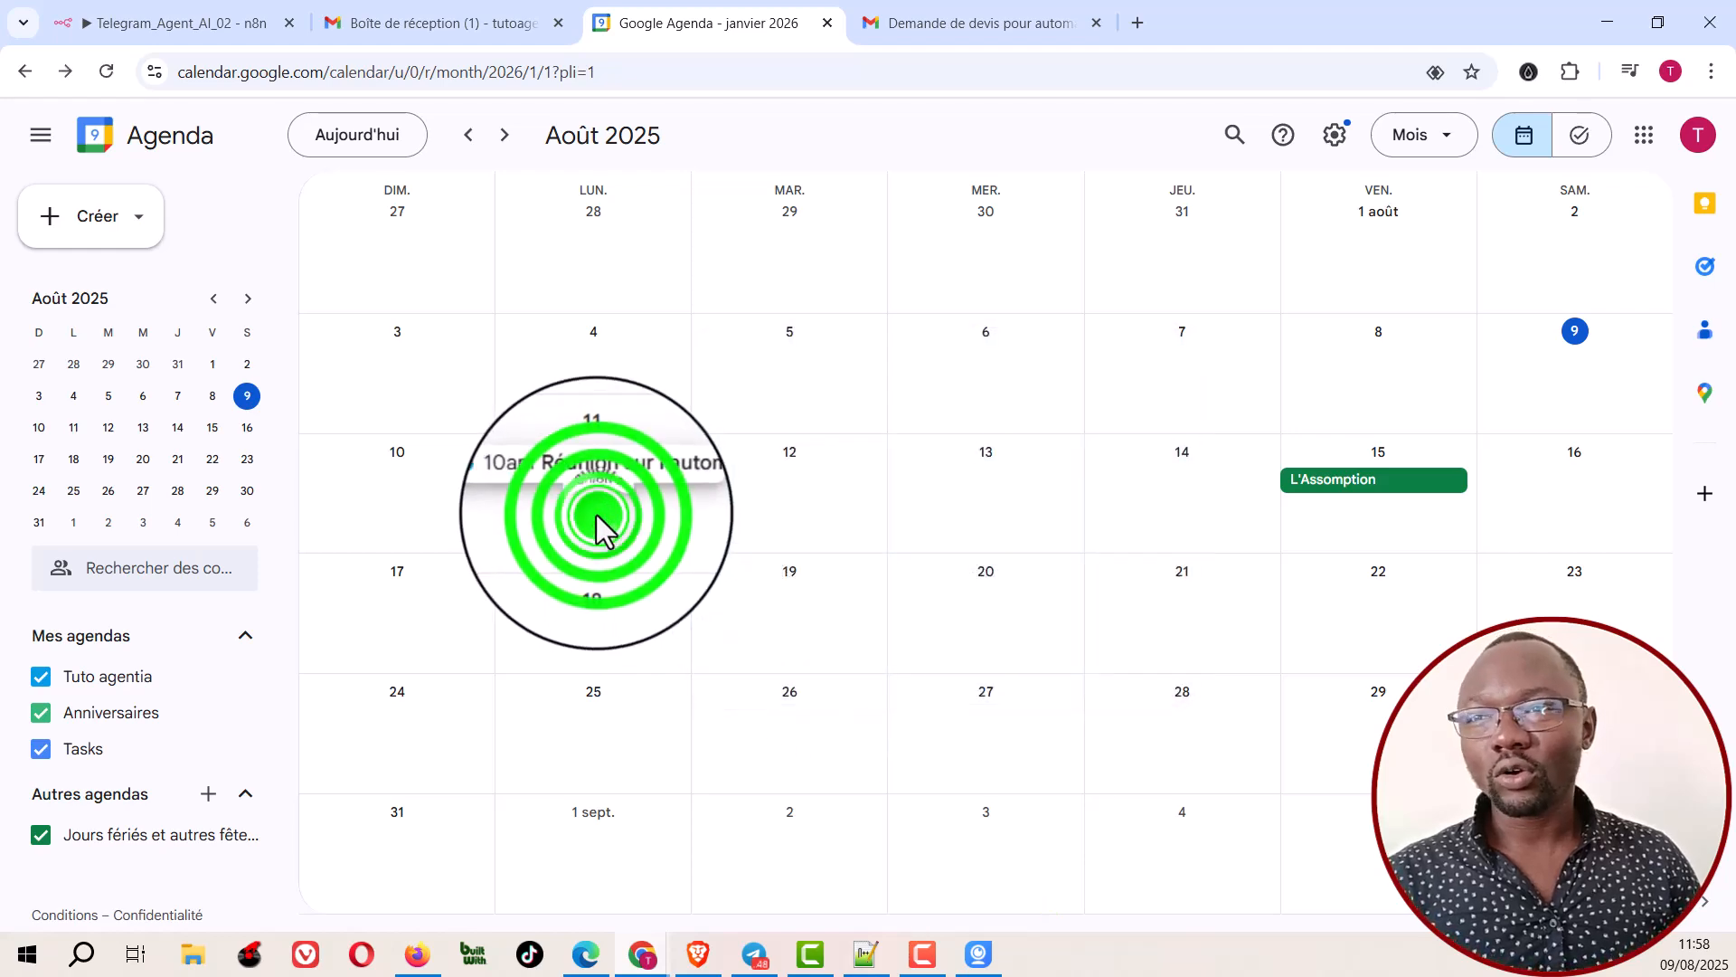
left_click(167, 23)
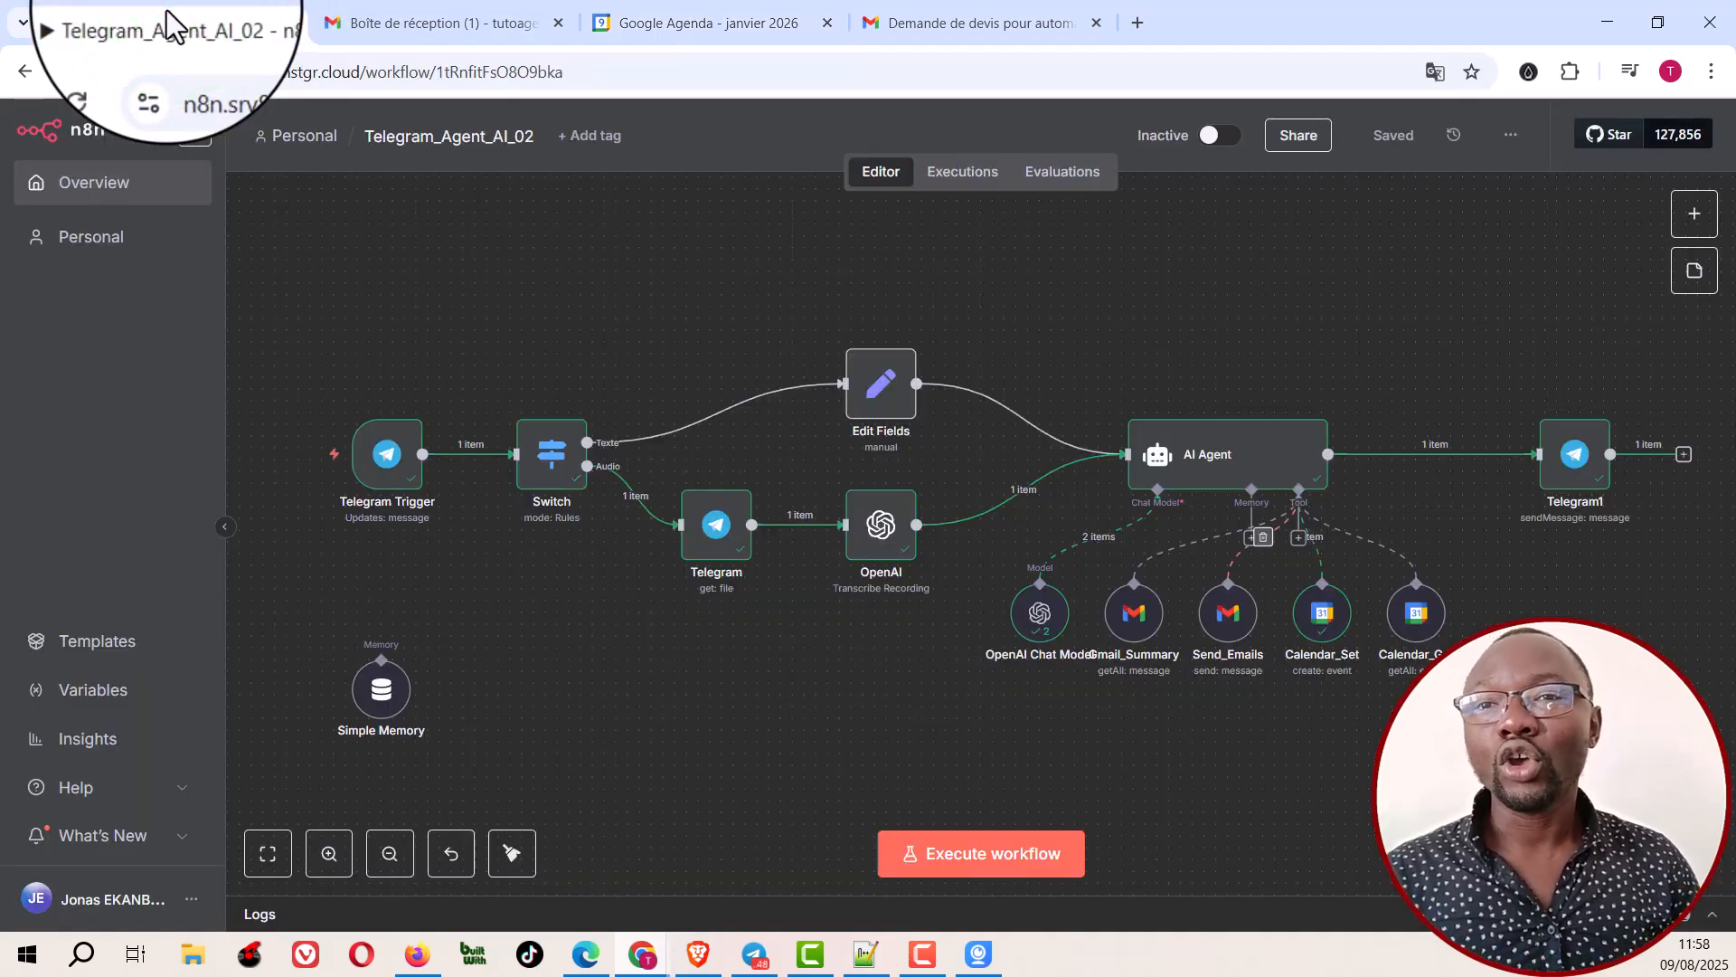